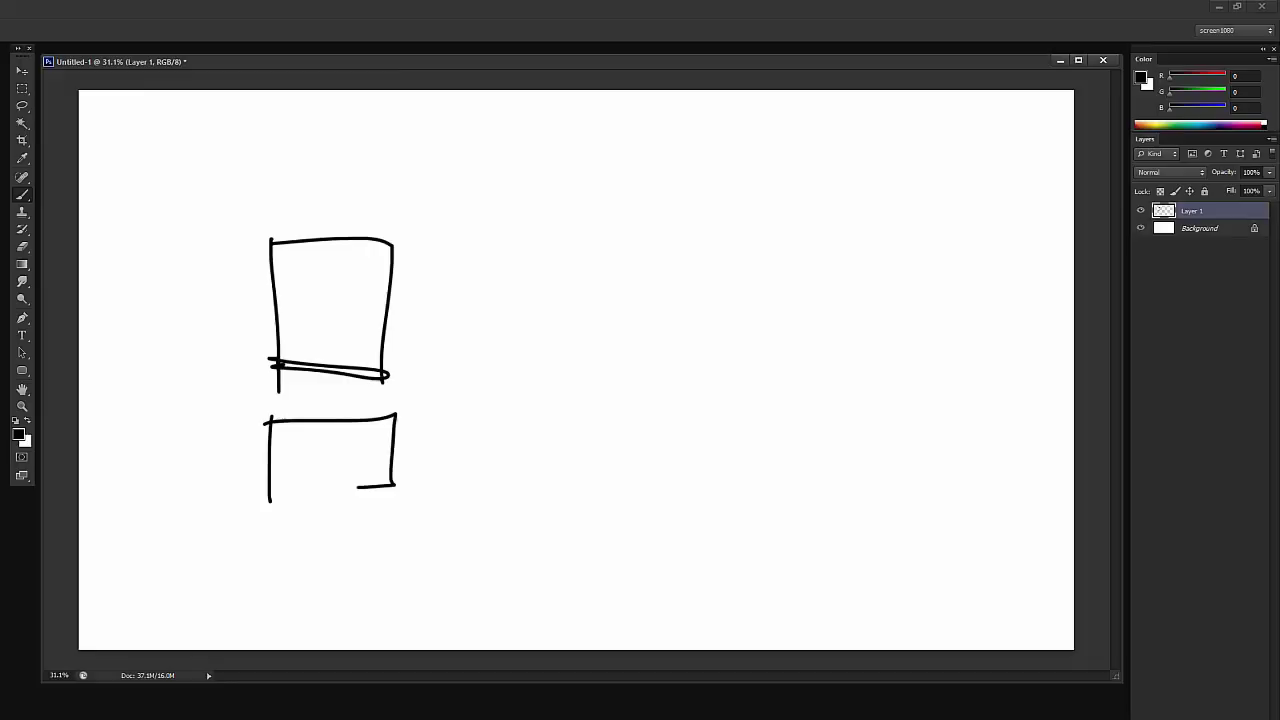
- Complete the block torso by closing the hip box, reinforcing the ribcage outline and adding a small head box above
{"action": "left_click_drag", "start_coordinate": [382, 497], "coordinate": [255, 489]}
{"action": "mouse_move", "coordinate": [268, 252]}
{"action": "left_mouse_down"}
{"action": "mouse_move", "coordinate": [383, 366]}
{"action": "mouse_move", "coordinate": [250, 356]}
{"action": "left_mouse_up"}
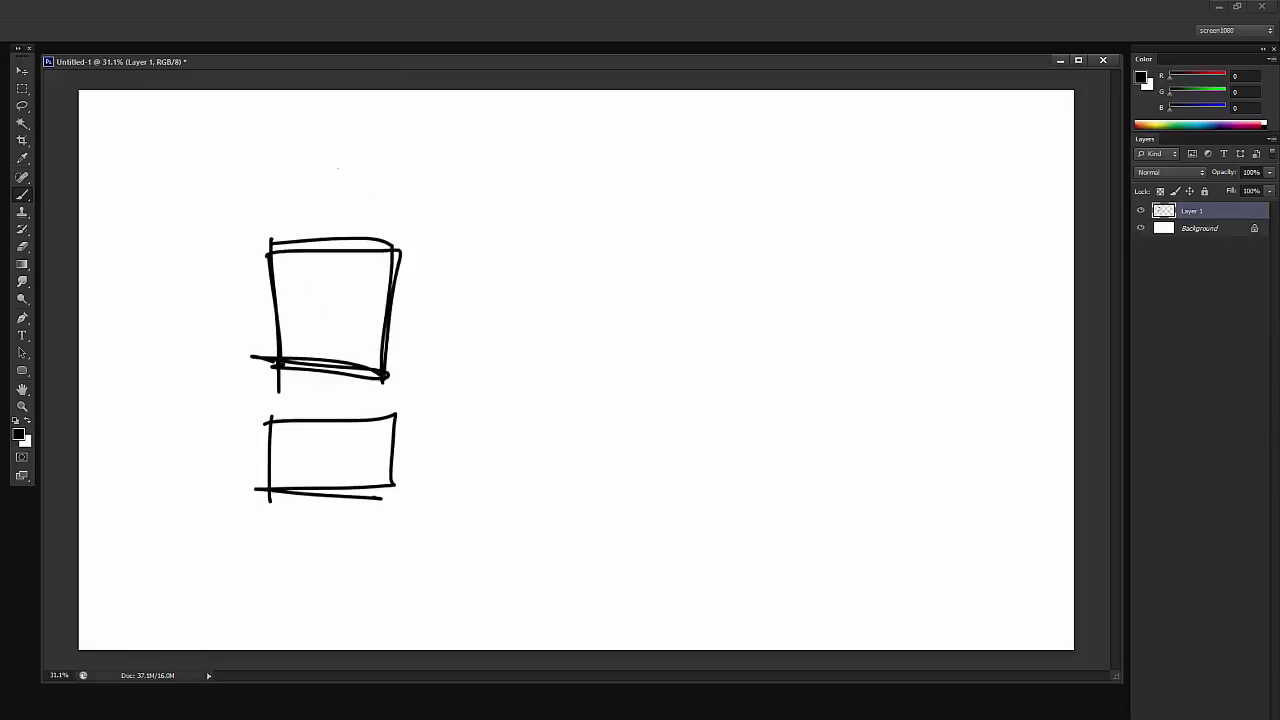
{"action": "mouse_move", "coordinate": [309, 154]}
{"action": "left_mouse_down"}
{"action": "mouse_move", "coordinate": [309, 218]}
{"action": "mouse_move", "coordinate": [368, 219]}
{"action": "mouse_move", "coordinate": [310, 208]}
{"action": "left_mouse_up"}
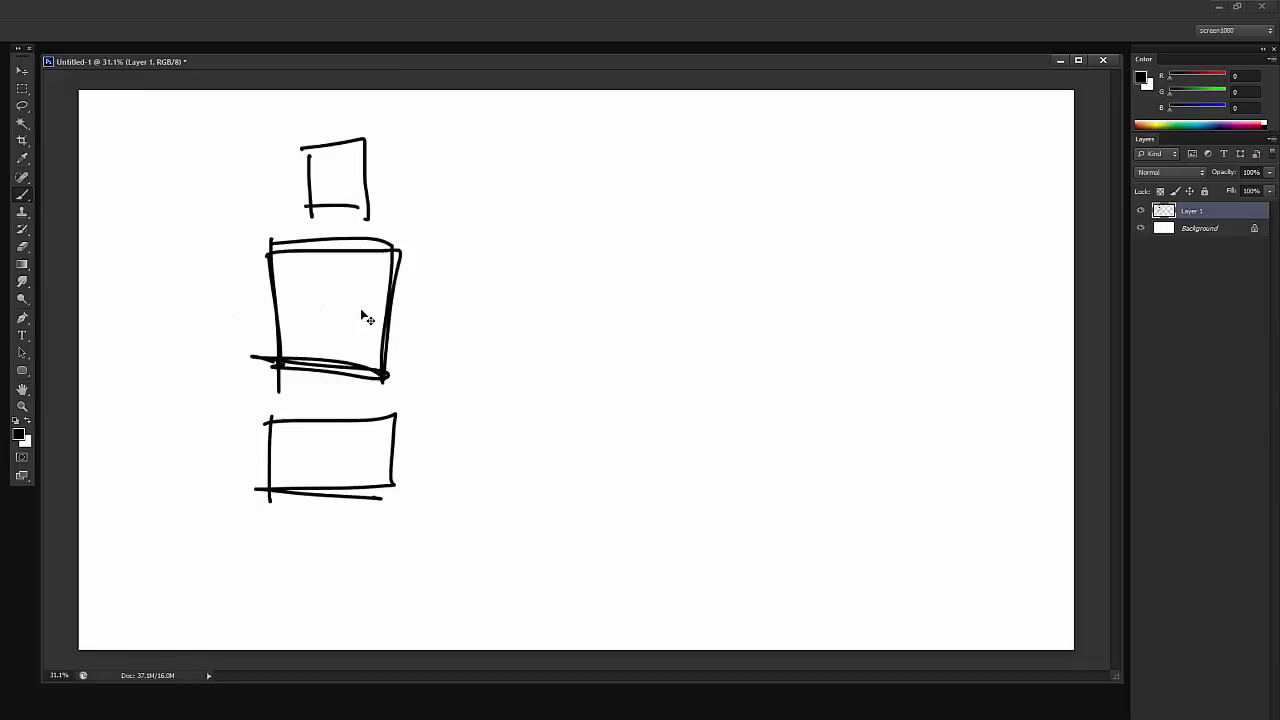
- Scale down the head, ribcage and hip boxes and reposition them to make room for the limbs
{"action": "mouse_move", "coordinate": [362, 316]}
{"action": "left_mouse_down"}
{"action": "mouse_move", "coordinate": [320, 280]}
{"action": "mouse_move", "coordinate": [329, 292]}
{"action": "left_mouse_up"}
{"action": "key", "text": "ctrl+t"}
{"action": "left_click_drag", "start_coordinate": [371, 113], "coordinate": [327, 212]}
{"action": "left_click_drag", "start_coordinate": [298, 288], "coordinate": [314, 231]}
{"action": "key", "text": "Return"}
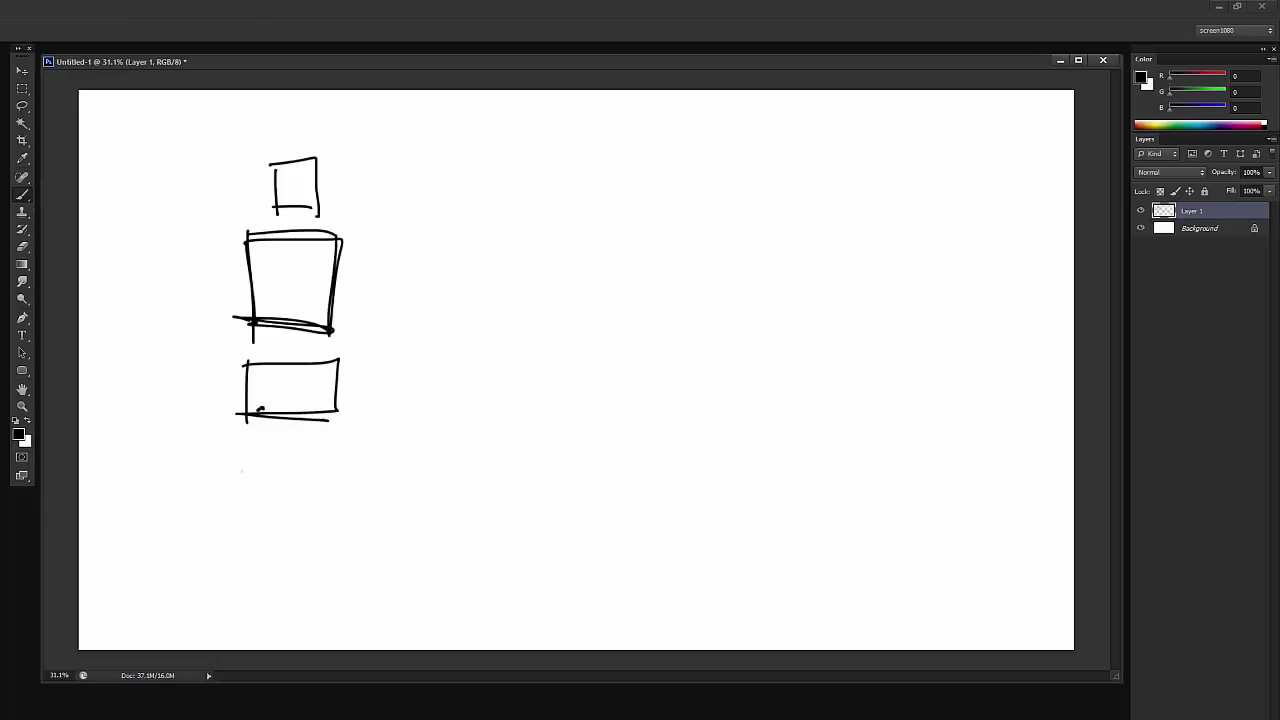
- Draw the upper legs as lines from the hip box and two-segment arms from the shoulders, marking the elbow joints and first knee
{"action": "left_click_drag", "start_coordinate": [250, 416], "coordinate": [248, 548]}
{"action": "left_click_drag", "start_coordinate": [320, 405], "coordinate": [331, 555]}
{"action": "left_click_drag", "start_coordinate": [241, 244], "coordinate": [160, 307]}
{"action": "left_click", "coordinate": [362, 260]}
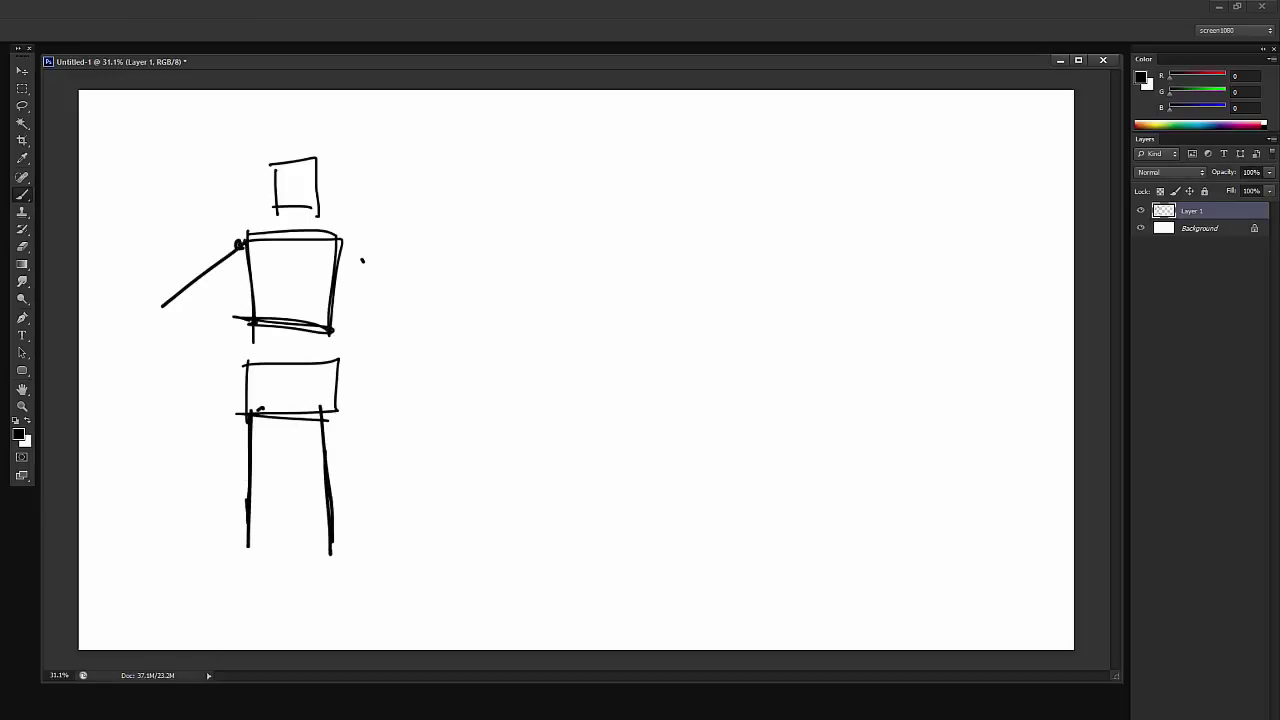
{"action": "mouse_move", "coordinate": [338, 242]}
{"action": "left_mouse_down"}
{"action": "mouse_move", "coordinate": [408, 343]}
{"action": "mouse_move", "coordinate": [394, 344]}
{"action": "left_mouse_up"}
{"action": "left_click_drag", "start_coordinate": [396, 284], "coordinate": [453, 395]}
{"action": "left_click_drag", "start_coordinate": [157, 281], "coordinate": [100, 340]}
{"action": "left_click", "coordinate": [252, 517]}
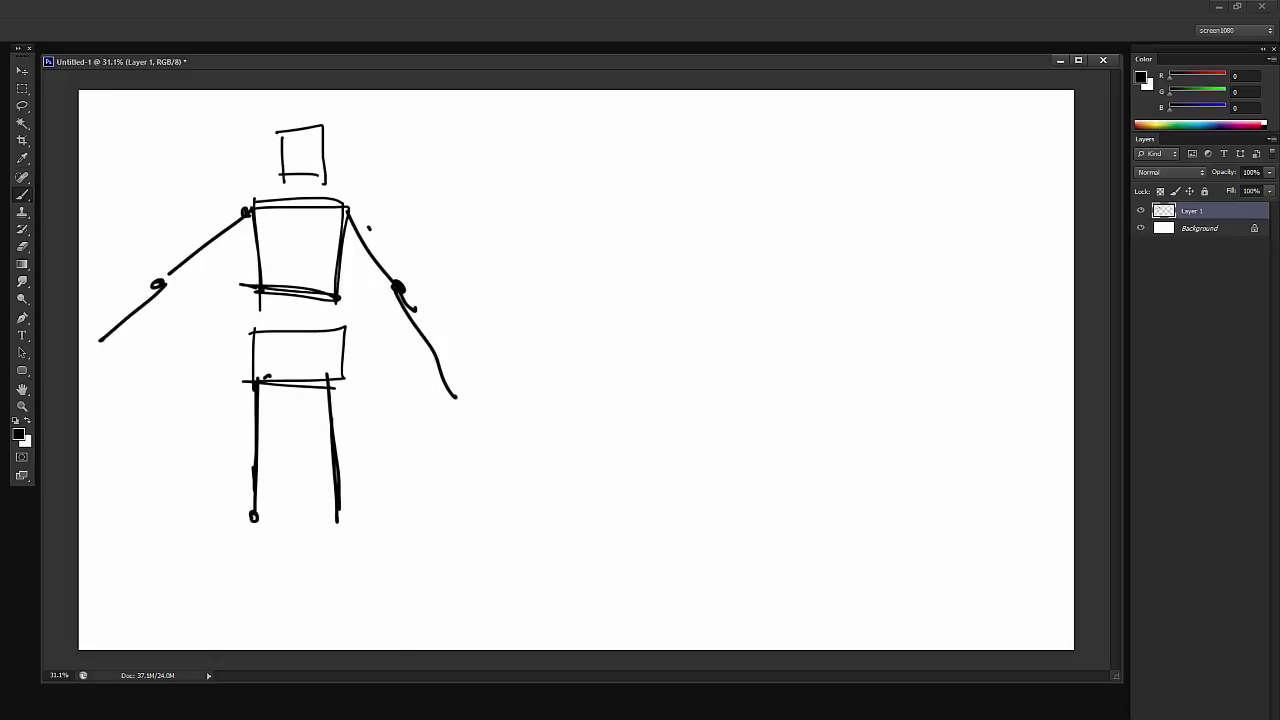
- Scale the whole stick figure down proportionally and shift it to leave space below for the lower legs
{"action": "key", "text": "ctrl+t"}
{"action": "left_click_drag", "start_coordinate": [457, 525], "coordinate": [364, 432]}
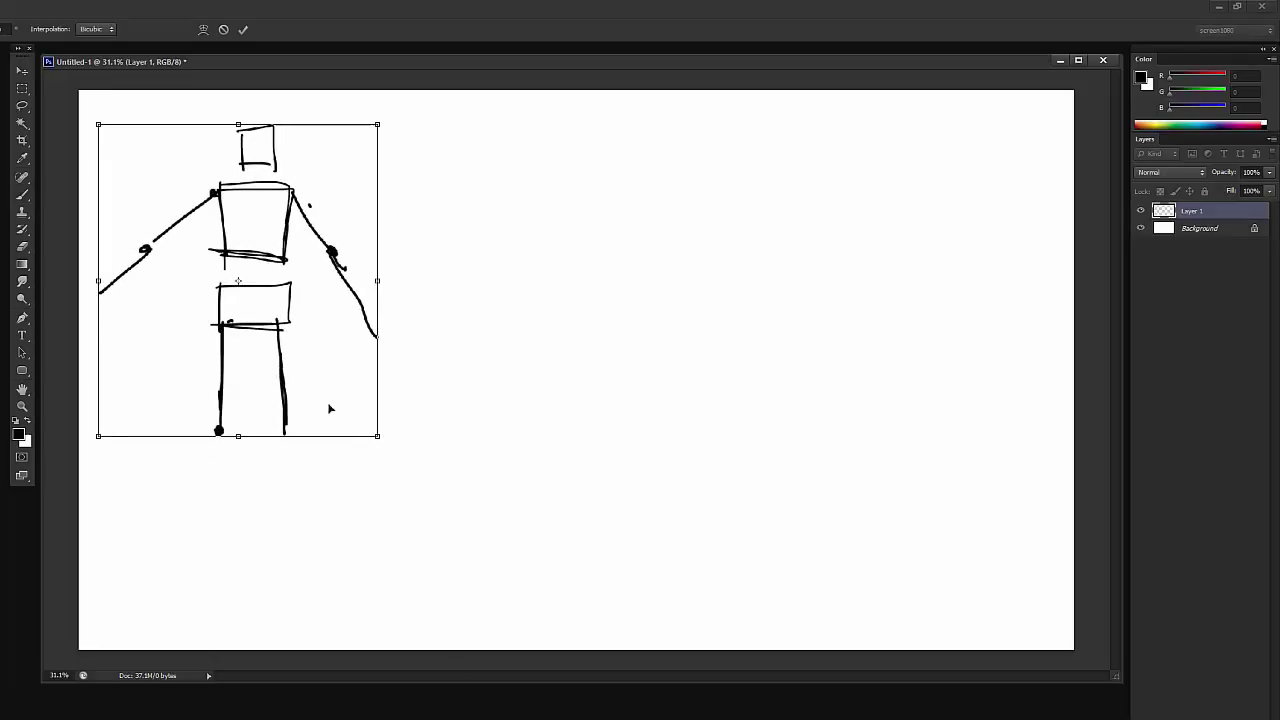
{"action": "key", "text": "Return"}
{"action": "left_click_drag", "start_coordinate": [288, 371], "coordinate": [330, 375]}
- Mark the remaining knee joint, draw both lower legs with ankle circles, and reposition the figure
{"action": "left_click", "coordinate": [325, 435]}
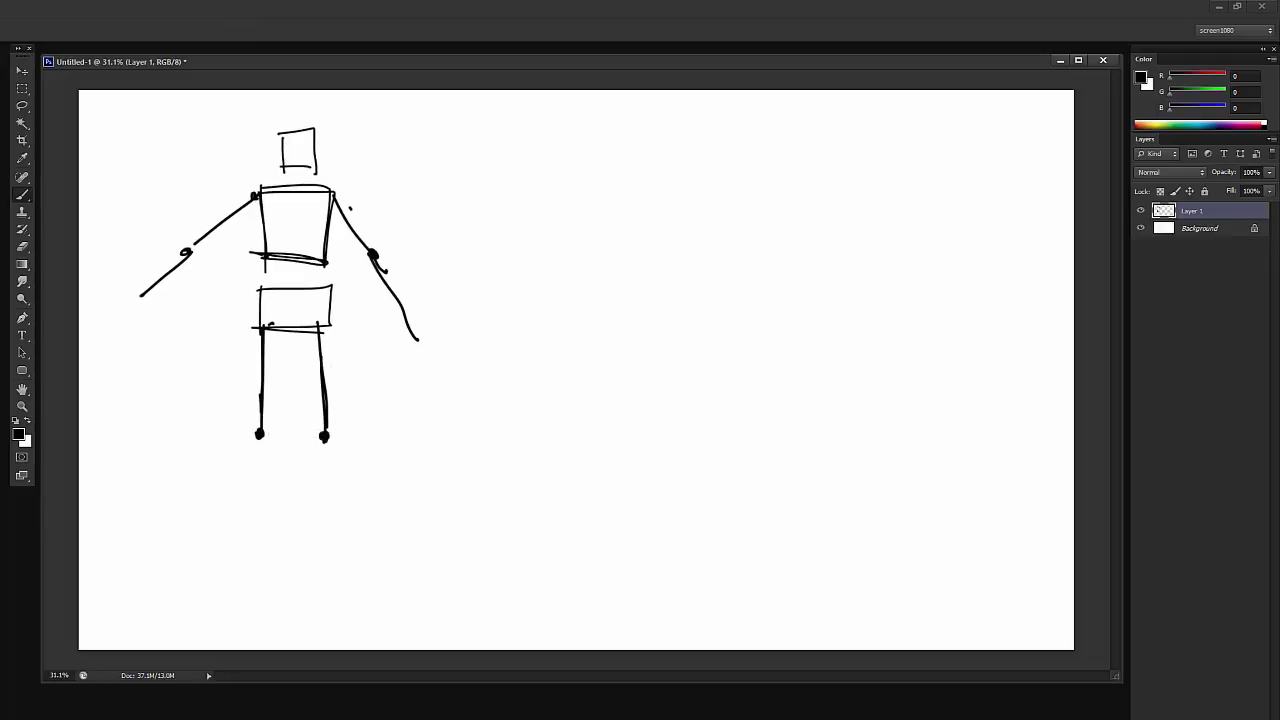
{"action": "left_click_drag", "start_coordinate": [261, 434], "coordinate": [252, 562]}
{"action": "left_click_drag", "start_coordinate": [324, 436], "coordinate": [335, 576]}
{"action": "left_click_drag", "start_coordinate": [425, 377], "coordinate": [399, 404]}
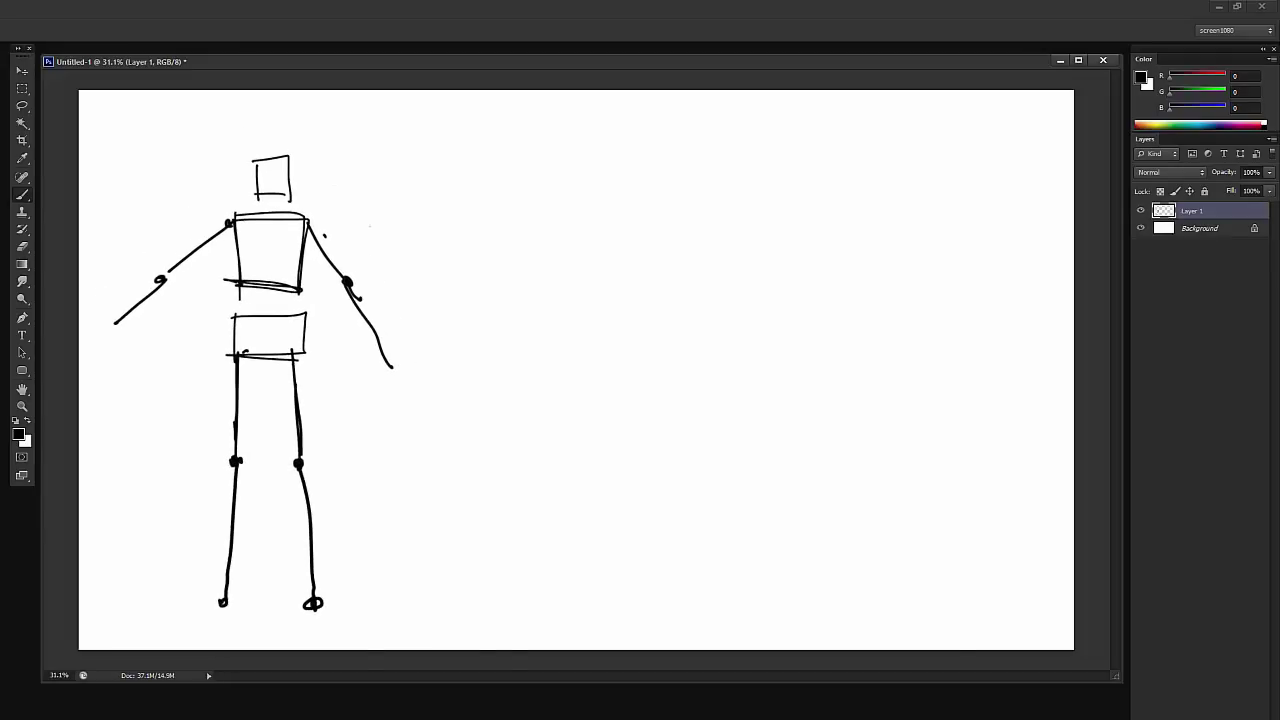
- With a thinner brush, draw arrows to the two torso boxes and handwrite the labels RIBS and HIPS
{"action": "right_click", "coordinate": [374, 228]}
{"action": "left_click_drag", "start_coordinate": [394, 257], "coordinate": [387, 257]}
{"action": "mouse_move", "coordinate": [375, 172]}
{"action": "left_mouse_down"}
{"action": "mouse_move", "coordinate": [286, 232]}
{"action": "mouse_move", "coordinate": [292, 241]}
{"action": "left_mouse_up"}
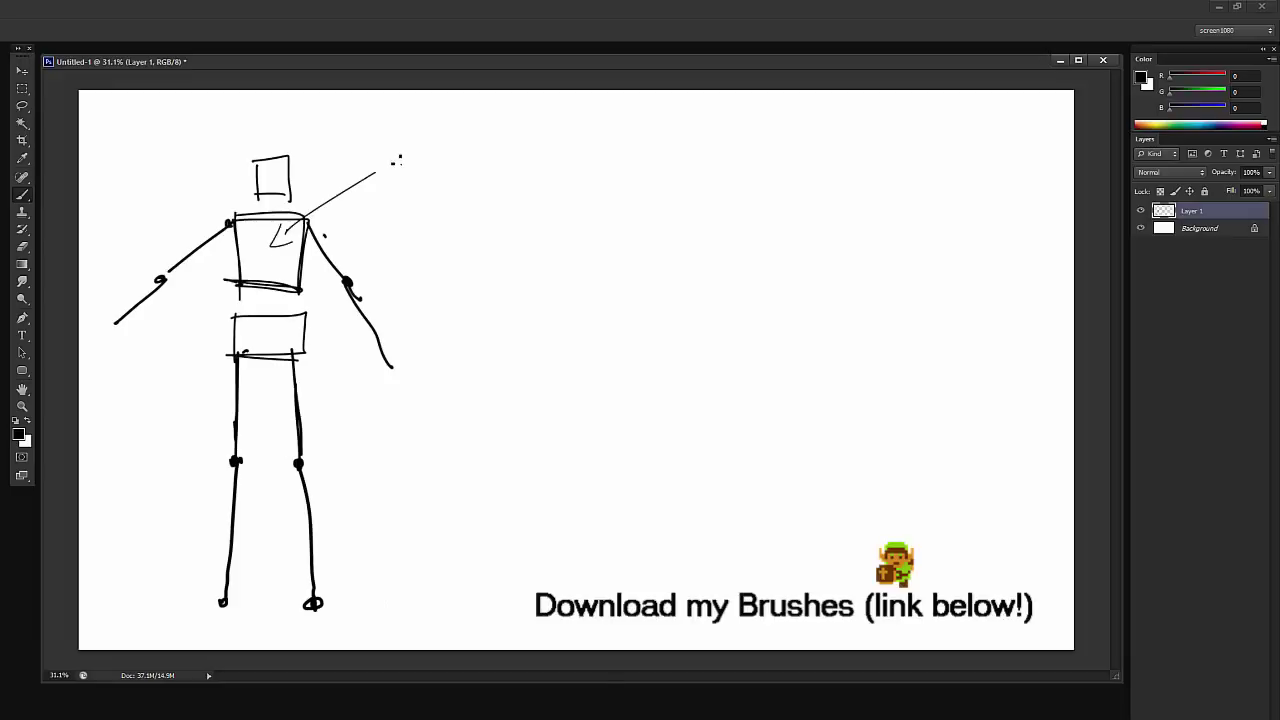
{"action": "left_click_drag", "start_coordinate": [384, 160], "coordinate": [402, 186]}
{"action": "left_click_drag", "start_coordinate": [411, 158], "coordinate": [420, 186]}
{"action": "left_click_drag", "start_coordinate": [420, 158], "coordinate": [420, 186]}
{"action": "left_click_drag", "start_coordinate": [460, 156], "coordinate": [448, 184]}
{"action": "mouse_move", "coordinate": [284, 322]}
{"action": "left_mouse_down"}
{"action": "mouse_move", "coordinate": [286, 346]}
{"action": "mouse_move", "coordinate": [415, 318]}
{"action": "mouse_move", "coordinate": [453, 334]}
{"action": "left_mouse_up"}
{"action": "mouse_move", "coordinate": [462, 302]}
{"action": "left_mouse_down"}
{"action": "mouse_move", "coordinate": [462, 330]}
{"action": "mouse_move", "coordinate": [463, 318]}
{"action": "left_mouse_up"}
{"action": "left_click_drag", "start_coordinate": [494, 300], "coordinate": [480, 322]}
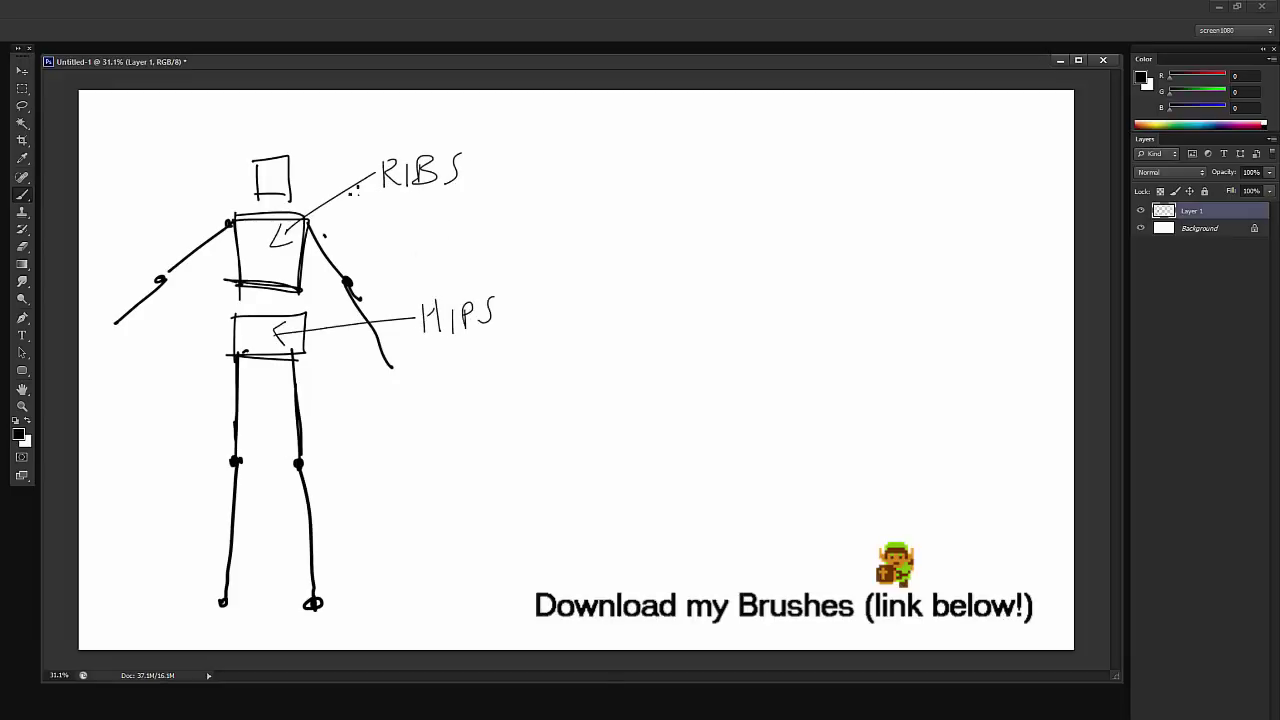
- Draw an arrow to the head box and handwrite the label HEAD beside it
{"action": "left_click_drag", "start_coordinate": [331, 122], "coordinate": [288, 164]}
{"action": "left_click_drag", "start_coordinate": [272, 162], "coordinate": [286, 176]}
{"action": "mouse_move", "coordinate": [343, 114]}
{"action": "left_mouse_down"}
{"action": "mouse_move", "coordinate": [343, 140]}
{"action": "mouse_move", "coordinate": [356, 122]}
{"action": "left_mouse_up"}
{"action": "mouse_move", "coordinate": [356, 114]}
{"action": "left_mouse_down"}
{"action": "mouse_move", "coordinate": [358, 140]}
{"action": "mouse_move", "coordinate": [394, 137]}
{"action": "left_mouse_up"}
{"action": "left_click_drag", "start_coordinate": [395, 117], "coordinate": [396, 134]}
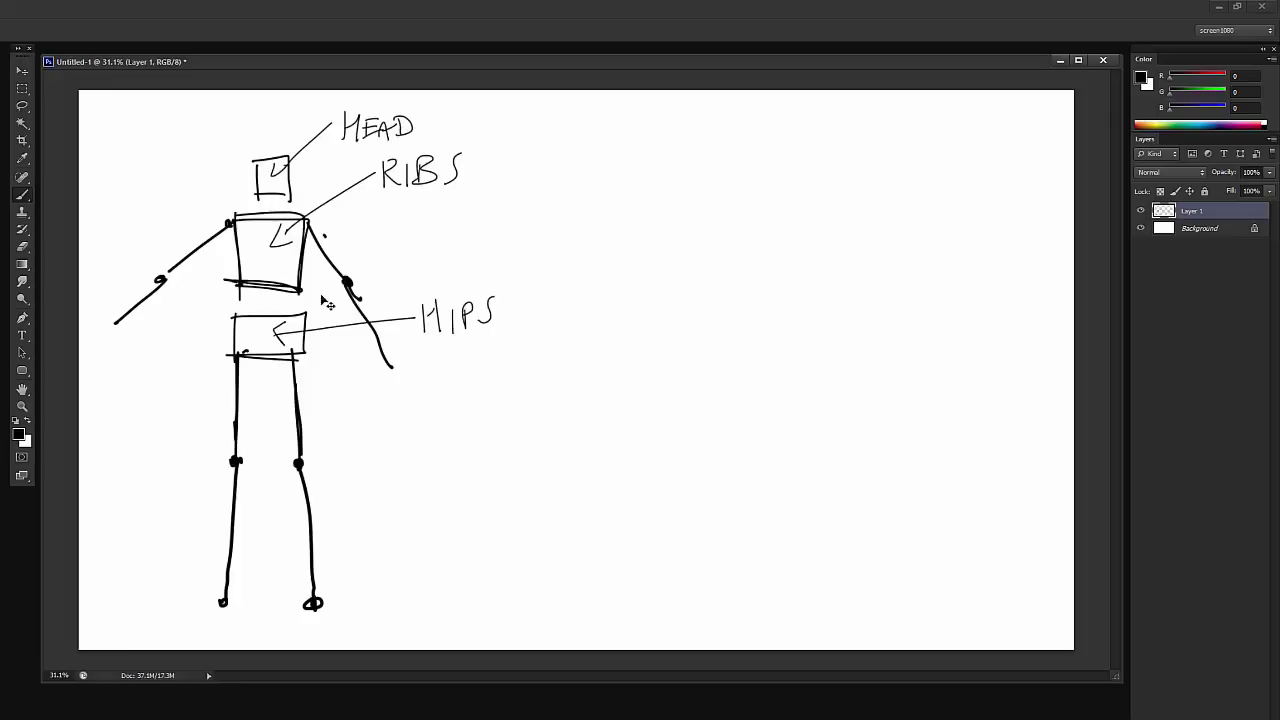
- Scale the labelled figure down and place it near the canvas's left edge
{"action": "key", "text": "ctrl+t"}
{"action": "left_click_drag", "start_coordinate": [499, 108], "coordinate": [364, 222]}
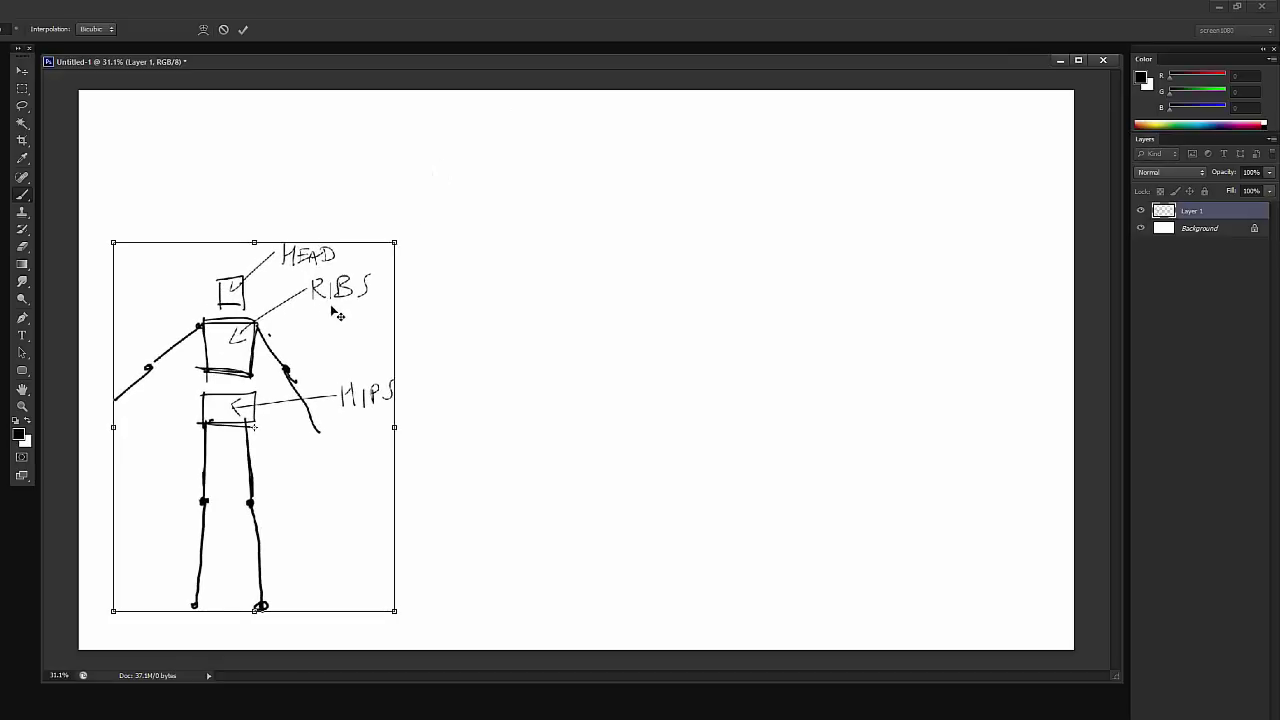
{"action": "mouse_move", "coordinate": [332, 307]}
{"action": "left_mouse_down"}
{"action": "mouse_move", "coordinate": [306, 248]}
{"action": "mouse_move", "coordinate": [323, 237]}
{"action": "left_mouse_up"}
{"action": "key", "text": "Return"}
- Create a new layer for the posed figure and set up a fine brush tip for sketching
{"action": "key", "text": "ctrl+shift+alt+n"}
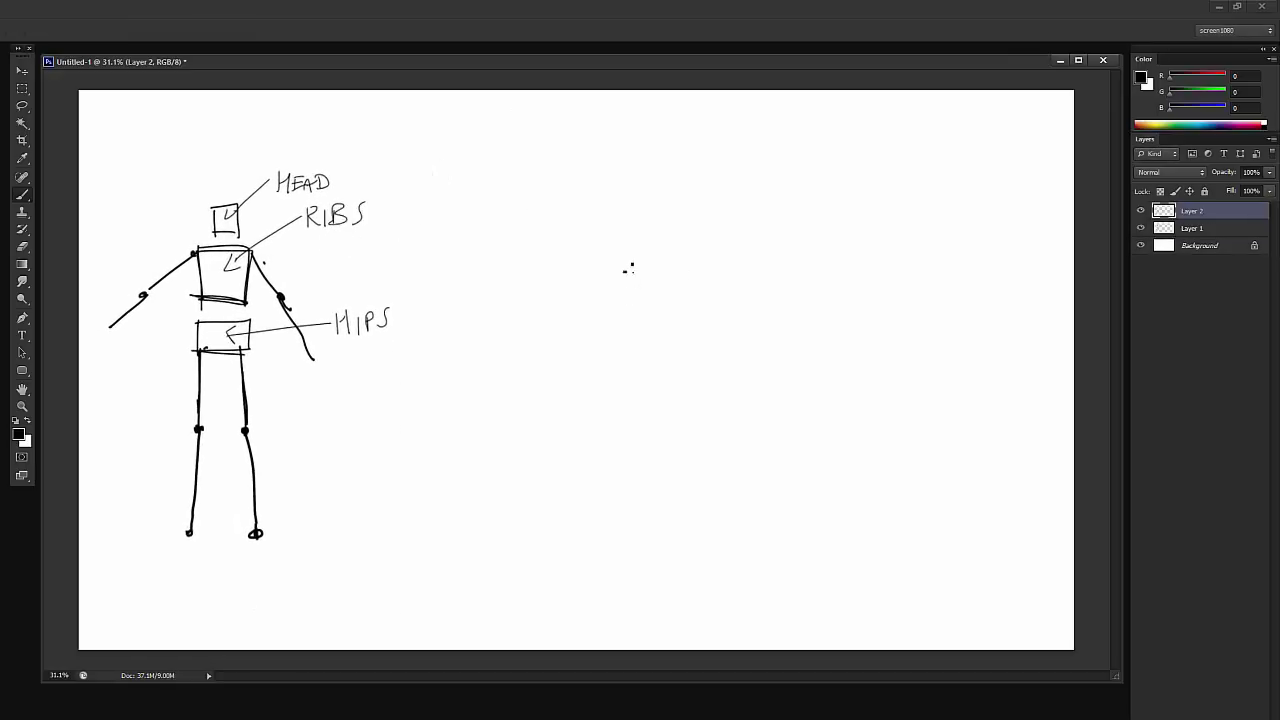
{"action": "right_click", "coordinate": [627, 270]}
{"action": "left_click", "coordinate": [647, 432]}
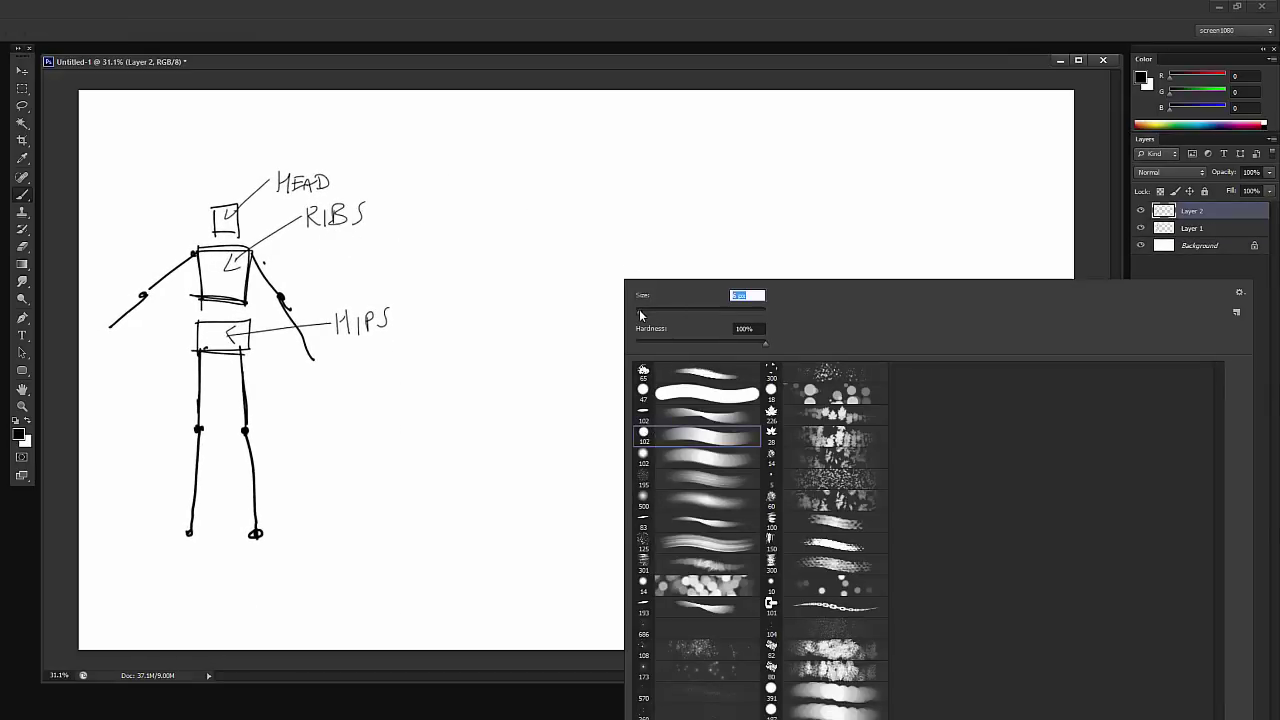
{"action": "left_click", "coordinate": [738, 95]}
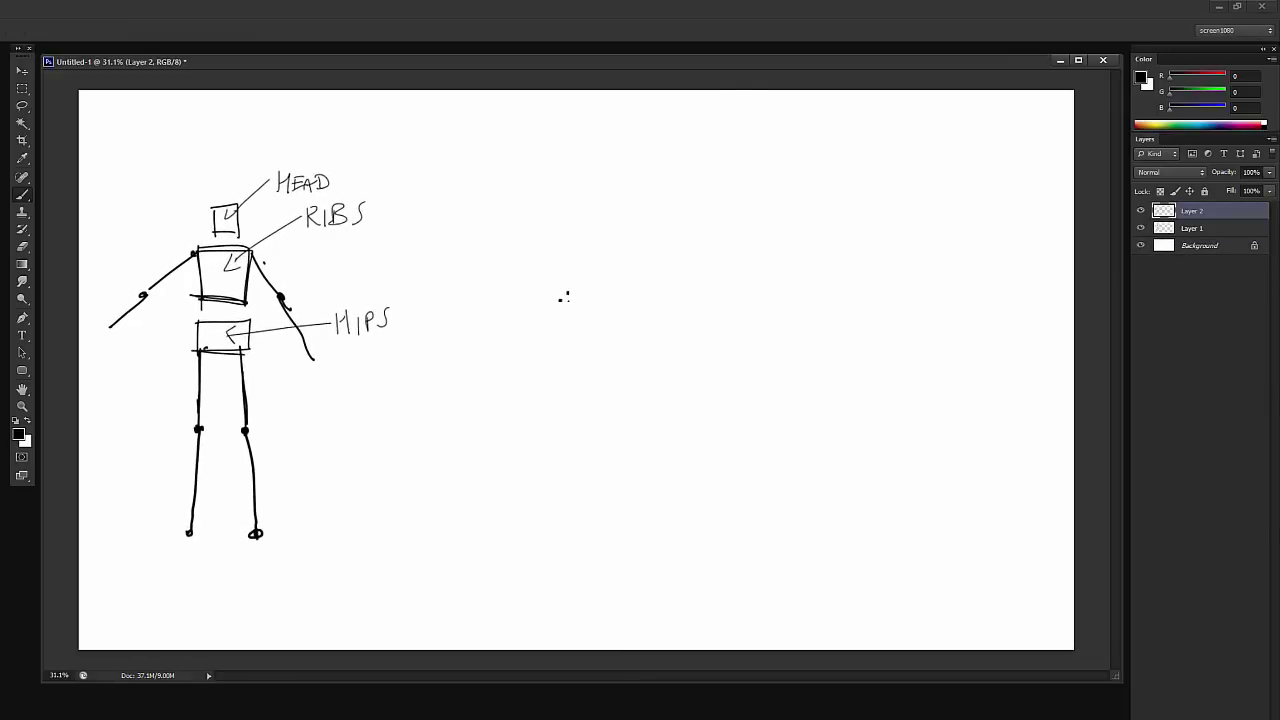
- Sketch the ribcage as a tilted perspective box in the empty area beside the labelled figure
{"action": "left_click_drag", "start_coordinate": [583, 267], "coordinate": [610, 284]}
{"action": "left_click_drag", "start_coordinate": [612, 287], "coordinate": [686, 251]}
{"action": "mouse_move", "coordinate": [580, 263]}
{"action": "left_mouse_down"}
{"action": "mouse_move", "coordinate": [661, 235]}
{"action": "mouse_move", "coordinate": [706, 240]}
{"action": "mouse_move", "coordinate": [584, 361]}
{"action": "left_mouse_up"}
{"action": "left_click_drag", "start_coordinate": [612, 278], "coordinate": [606, 386]}
{"action": "mouse_move", "coordinate": [579, 348]}
{"action": "left_mouse_down"}
{"action": "mouse_move", "coordinate": [606, 387]}
{"action": "mouse_move", "coordinate": [690, 304]}
{"action": "left_mouse_up"}
{"action": "left_click_drag", "start_coordinate": [701, 244], "coordinate": [677, 312]}
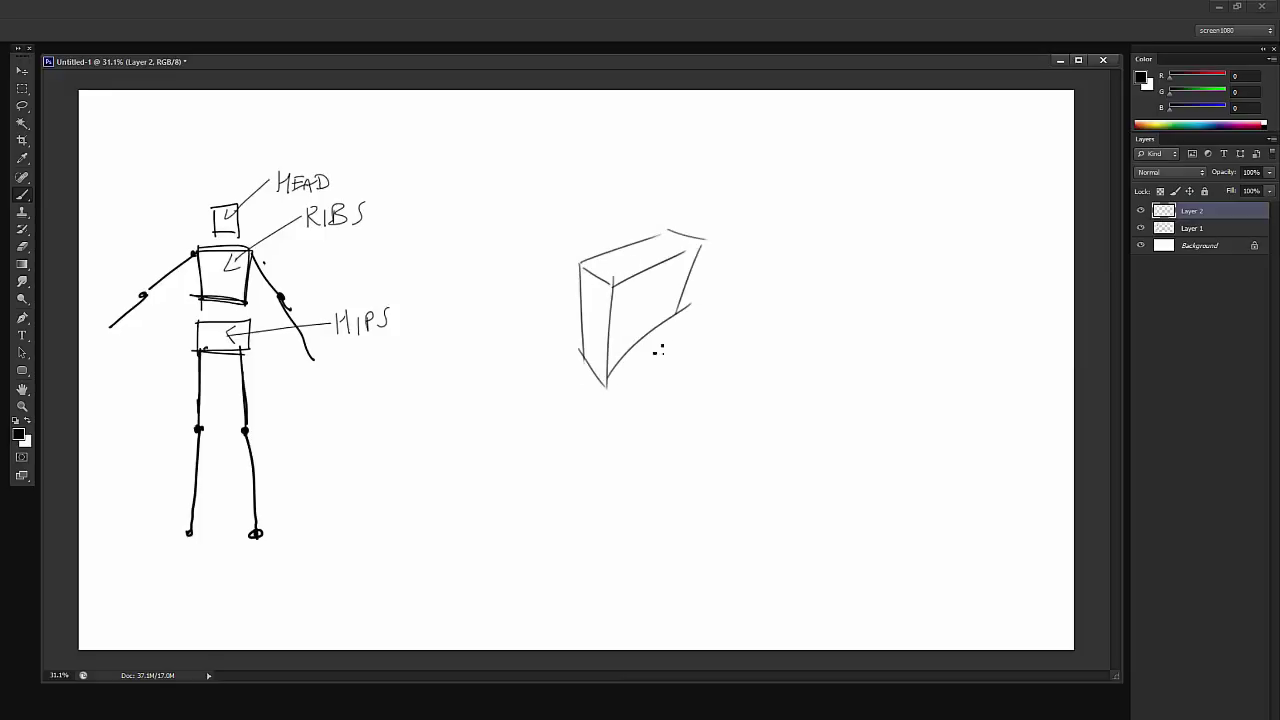
- Sketch the hips as a smaller perspective box below the ribcage, turned in a different direction
{"action": "left_click_drag", "start_coordinate": [587, 421], "coordinate": [622, 439]}
{"action": "mouse_move", "coordinate": [643, 372]}
{"action": "left_mouse_down"}
{"action": "mouse_move", "coordinate": [628, 437]}
{"action": "mouse_move", "coordinate": [640, 488]}
{"action": "mouse_move", "coordinate": [627, 432]}
{"action": "left_mouse_up"}
{"action": "left_click_drag", "start_coordinate": [641, 490], "coordinate": [648, 400]}
- Erase part of the ribcage's upper edge and sketch the head as a perspective box above it
{"action": "key", "text": "e"}
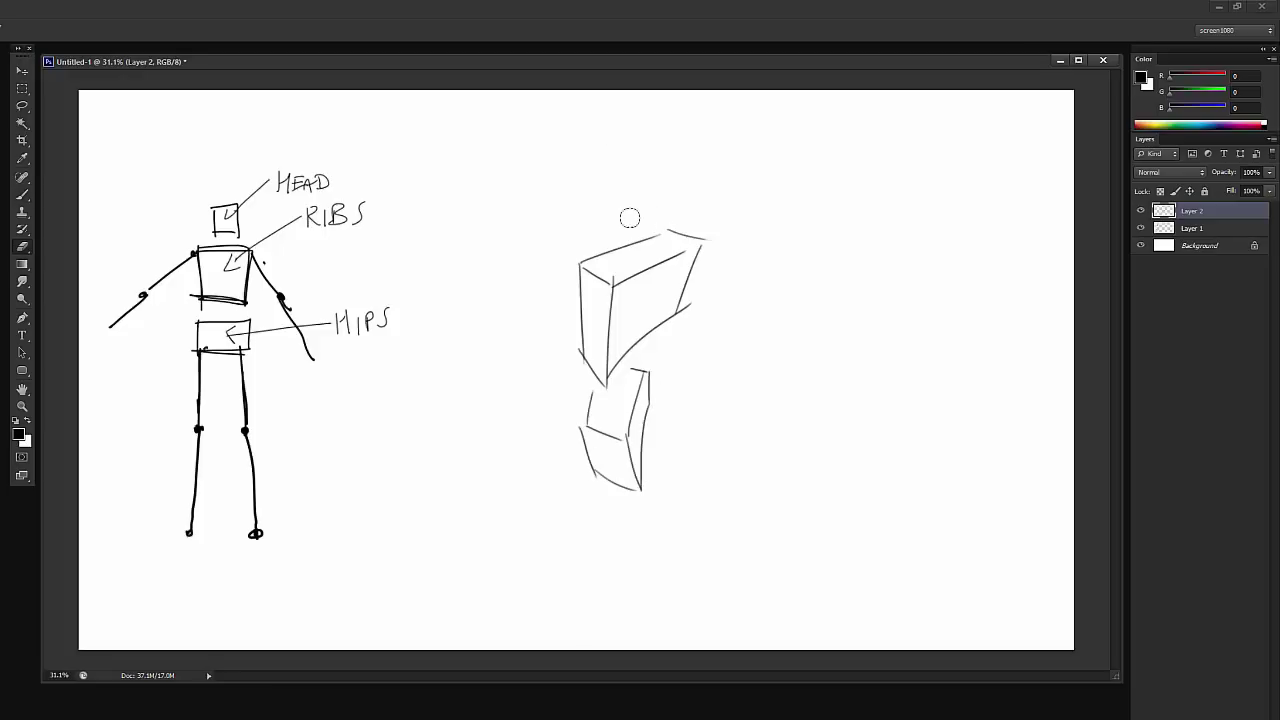
{"action": "left_click_drag", "start_coordinate": [636, 239], "coordinate": [665, 232]}
{"action": "key", "text": "b"}
{"action": "left_click_drag", "start_coordinate": [634, 172], "coordinate": [631, 236]}
{"action": "left_click_drag", "start_coordinate": [683, 172], "coordinate": [632, 172]}
{"action": "mouse_move", "coordinate": [684, 174]}
{"action": "left_mouse_down"}
{"action": "mouse_move", "coordinate": [680, 238]}
{"action": "mouse_move", "coordinate": [636, 236]}
{"action": "left_mouse_up"}
{"action": "mouse_move", "coordinate": [634, 172]}
{"action": "left_mouse_down"}
{"action": "mouse_move", "coordinate": [671, 140]}
{"action": "mouse_move", "coordinate": [687, 168]}
{"action": "left_mouse_up"}
{"action": "mouse_move", "coordinate": [672, 140]}
{"action": "left_mouse_down"}
{"action": "mouse_move", "coordinate": [686, 167]}
{"action": "mouse_move", "coordinate": [628, 148]}
{"action": "mouse_move", "coordinate": [632, 235]}
{"action": "left_mouse_up"}
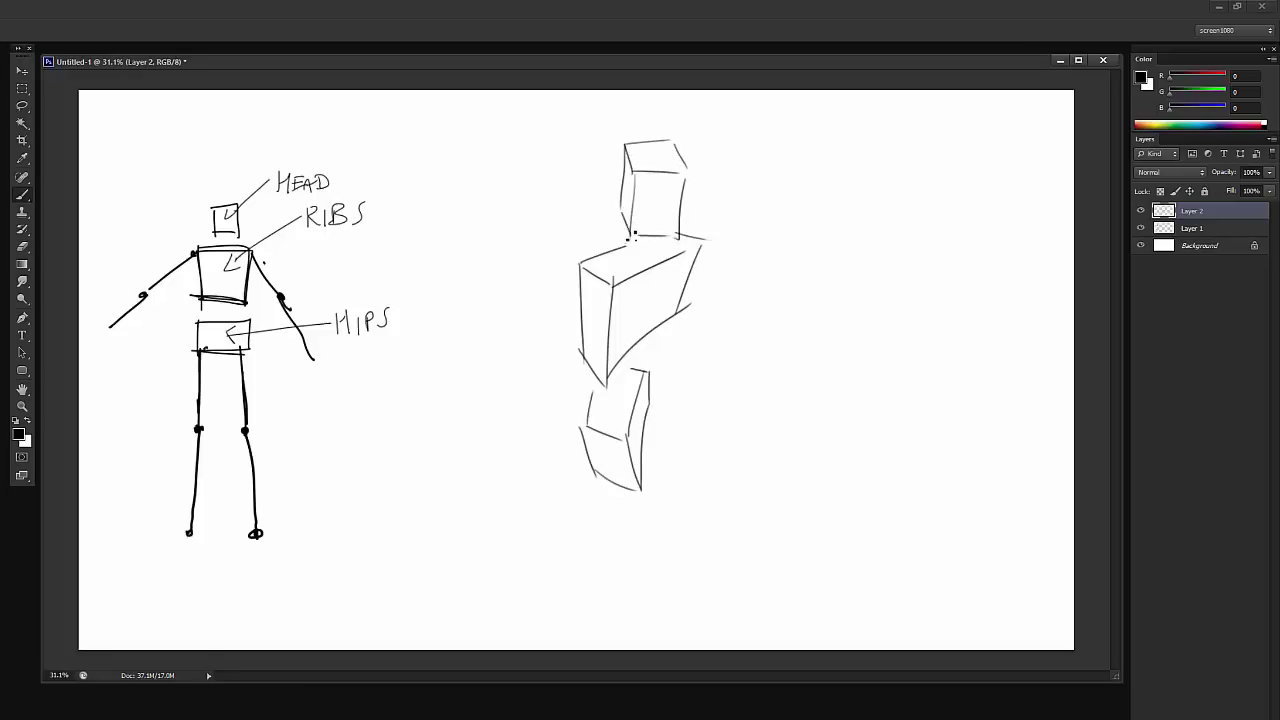
- Draw a horizon line at head height and both bent arms, with joint circles and simple hand shapes
{"action": "left_click_drag", "start_coordinate": [591, 287], "coordinate": [473, 339]}
{"action": "mouse_move", "coordinate": [694, 262]}
{"action": "left_mouse_down"}
{"action": "mouse_move", "coordinate": [797, 296]}
{"action": "mouse_move", "coordinate": [907, 199]}
{"action": "mouse_move", "coordinate": [894, 192]}
{"action": "left_mouse_up"}
{"action": "left_click_drag", "start_coordinate": [506, 194], "coordinate": [624, 194]}
{"action": "left_click_drag", "start_coordinate": [720, 194], "coordinate": [918, 204]}
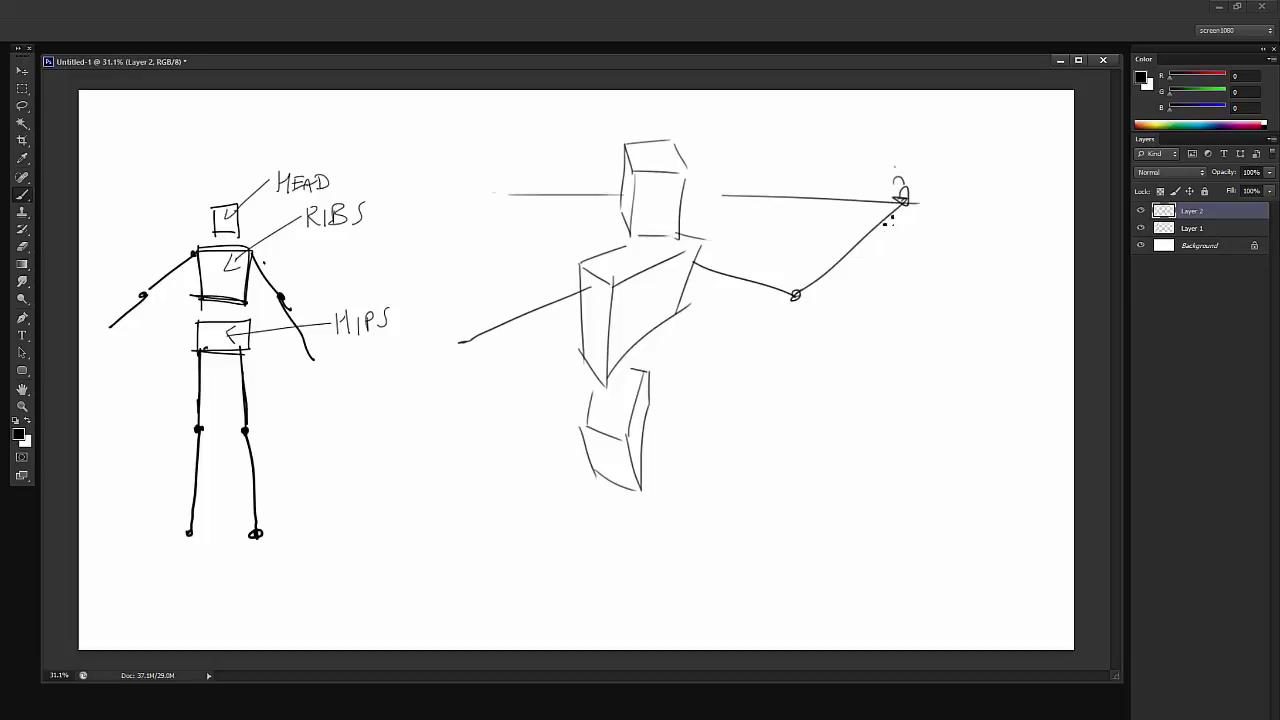
{"action": "left_click_drag", "start_coordinate": [872, 160], "coordinate": [984, 182]}
{"action": "mouse_move", "coordinate": [466, 340]}
{"action": "left_mouse_down"}
{"action": "mouse_move", "coordinate": [367, 455]}
{"action": "mouse_move", "coordinate": [421, 451]}
{"action": "mouse_move", "coordinate": [366, 449]}
{"action": "left_mouse_up"}
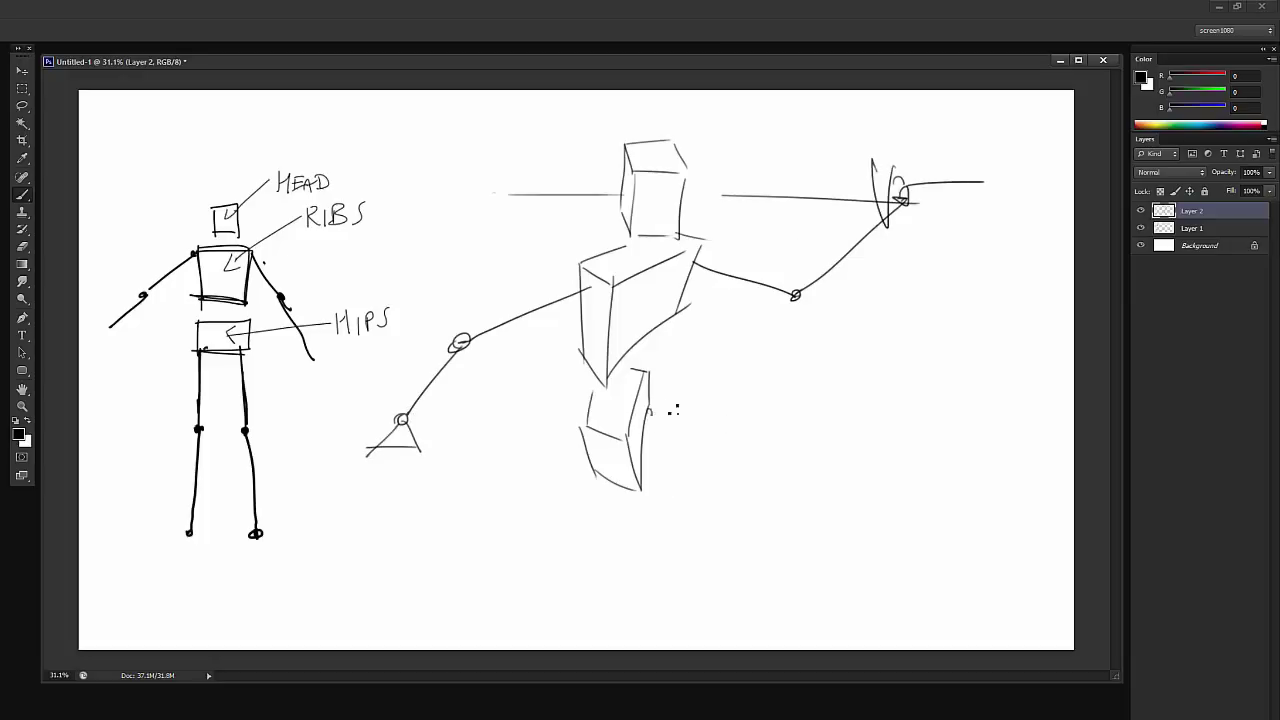
- Draw a straight standing leg and a bent raised leg with joints and feet, then reposition the posed figure
{"action": "left_click_drag", "start_coordinate": [650, 409], "coordinate": [781, 407]}
{"action": "key", "text": "ctrl+z"}
{"action": "left_click_drag", "start_coordinate": [649, 408], "coordinate": [648, 416]}
{"action": "left_click_drag", "start_coordinate": [650, 419], "coordinate": [753, 460]}
{"action": "left_click_drag", "start_coordinate": [614, 487], "coordinate": [598, 588]}
{"action": "mouse_move", "coordinate": [750, 455]}
{"action": "left_mouse_down"}
{"action": "mouse_move", "coordinate": [680, 508]}
{"action": "mouse_move", "coordinate": [682, 552]}
{"action": "left_mouse_up"}
{"action": "mouse_move", "coordinate": [597, 587]}
{"action": "left_mouse_down"}
{"action": "mouse_move", "coordinate": [571, 562]}
{"action": "mouse_move", "coordinate": [562, 593]}
{"action": "left_mouse_up"}
{"action": "left_click_drag", "start_coordinate": [767, 374], "coordinate": [819, 365]}
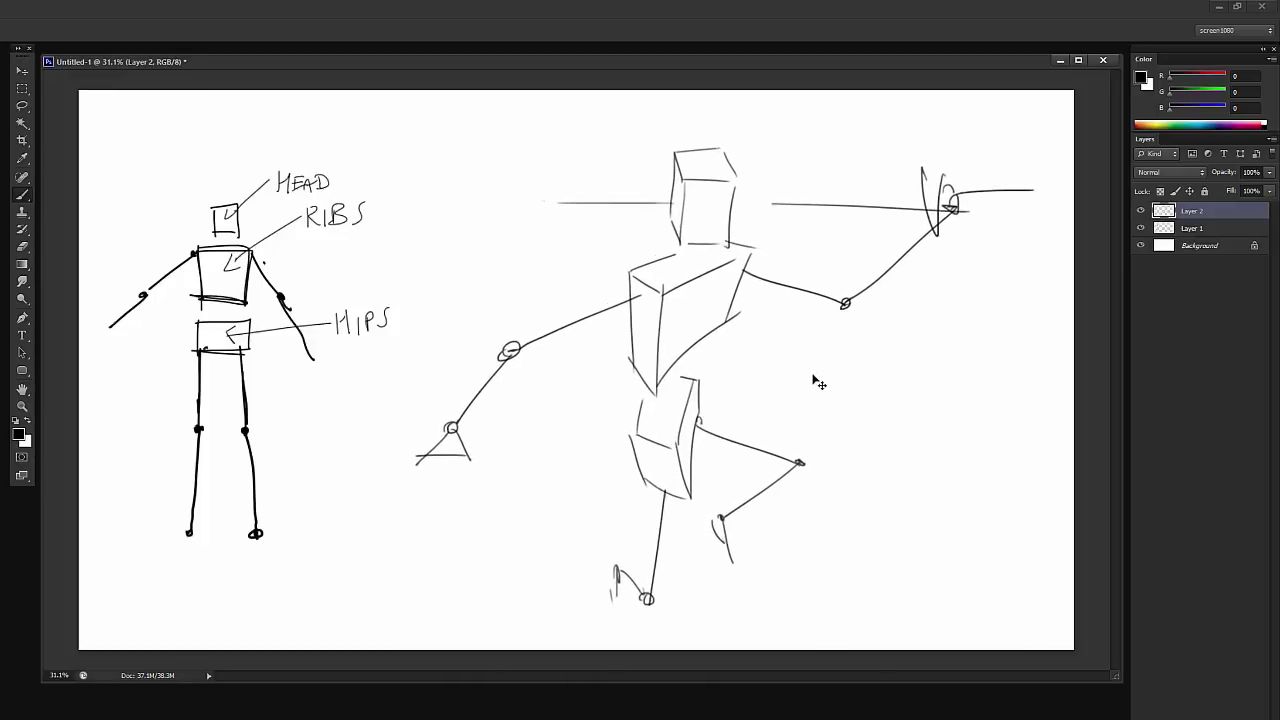
{"action": "left_click_drag", "start_coordinate": [708, 469], "coordinate": [697, 457]}
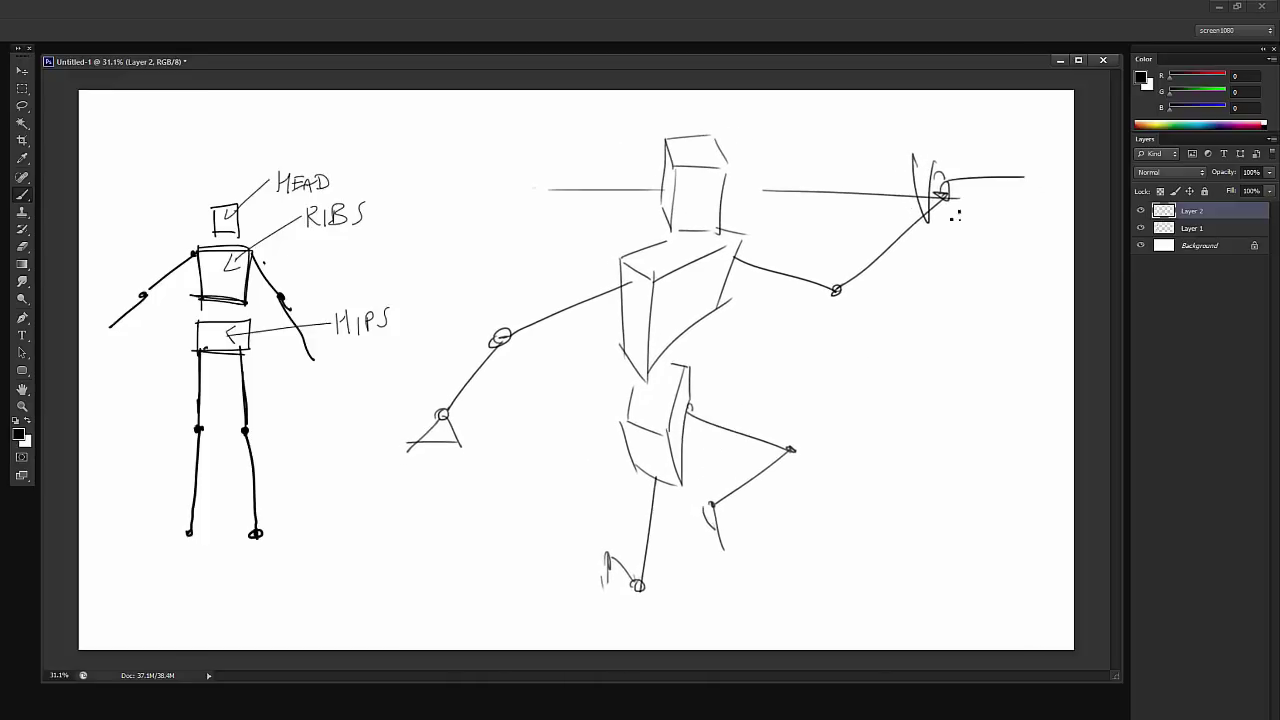
- Lower the opacity of the posed skeleton's layer and create a new layer above it for the body outlines
{"action": "key", "text": "e"}
{"action": "left_click_drag", "start_coordinate": [1238, 172], "coordinate": [1229, 177]}
{"action": "key", "text": "ctrl+alt+shift+n"}
{"action": "key", "text": "b"}
- Over the faded skeleton, draw an oval head and the contours of the lowered arm with its fingers
{"action": "mouse_move", "coordinate": [706, 145]}
{"action": "left_mouse_down"}
{"action": "mouse_move", "coordinate": [720, 215]}
{"action": "mouse_move", "coordinate": [686, 146]}
{"action": "left_mouse_up"}
{"action": "mouse_move", "coordinate": [643, 252]}
{"action": "left_mouse_down"}
{"action": "mouse_move", "coordinate": [596, 298]}
{"action": "mouse_move", "coordinate": [664, 285]}
{"action": "mouse_move", "coordinate": [612, 272]}
{"action": "mouse_move", "coordinate": [528, 316]}
{"action": "mouse_move", "coordinate": [596, 294]}
{"action": "mouse_move", "coordinate": [524, 312]}
{"action": "mouse_move", "coordinate": [626, 298]}
{"action": "mouse_move", "coordinate": [566, 330]}
{"action": "left_mouse_up"}
{"action": "left_click_drag", "start_coordinate": [442, 412], "coordinate": [478, 350]}
{"action": "mouse_move", "coordinate": [540, 320]}
{"action": "left_mouse_down"}
{"action": "mouse_move", "coordinate": [440, 438]}
{"action": "mouse_move", "coordinate": [456, 404]}
{"action": "left_mouse_up"}
{"action": "mouse_move", "coordinate": [456, 404]}
{"action": "left_mouse_down"}
{"action": "mouse_move", "coordinate": [484, 432]}
{"action": "mouse_move", "coordinate": [474, 440]}
{"action": "left_mouse_up"}
{"action": "left_click_drag", "start_coordinate": [474, 430], "coordinate": [480, 466]}
{"action": "mouse_move", "coordinate": [398, 478]}
{"action": "left_mouse_down"}
{"action": "mouse_move", "coordinate": [424, 438]}
{"action": "mouse_move", "coordinate": [484, 416]}
{"action": "mouse_move", "coordinate": [486, 350]}
{"action": "left_mouse_up"}
- Sketch the shoulder masses, neck and collarbone lines across the top of the ribcage box
{"action": "mouse_move", "coordinate": [650, 284]}
{"action": "left_mouse_down"}
{"action": "mouse_move", "coordinate": [642, 250]}
{"action": "mouse_move", "coordinate": [704, 234]}
{"action": "left_mouse_up"}
{"action": "mouse_move", "coordinate": [730, 212]}
{"action": "left_mouse_down"}
{"action": "mouse_move", "coordinate": [748, 250]}
{"action": "mouse_move", "coordinate": [718, 251]}
{"action": "left_mouse_up"}
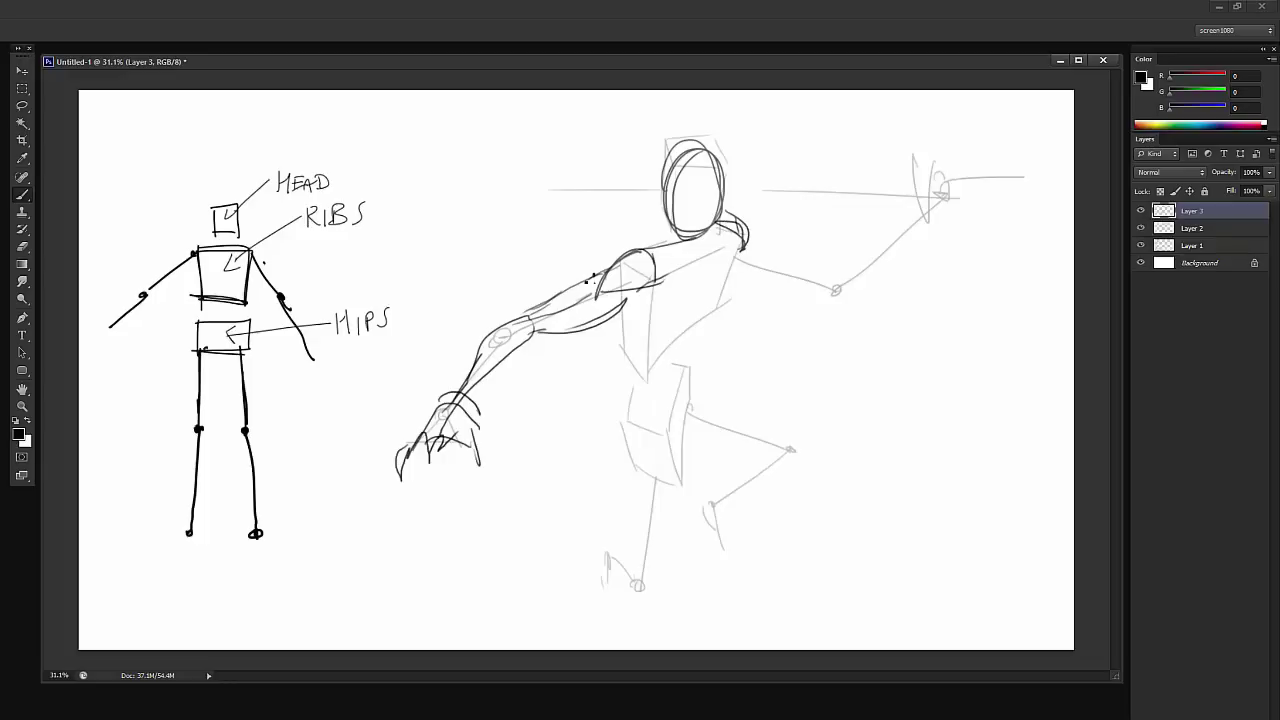
{"action": "mouse_move", "coordinate": [593, 279]}
{"action": "left_mouse_down"}
{"action": "mouse_move", "coordinate": [674, 228]}
{"action": "mouse_move", "coordinate": [700, 238]}
{"action": "left_mouse_up"}
{"action": "left_click_drag", "start_coordinate": [642, 276], "coordinate": [684, 268]}
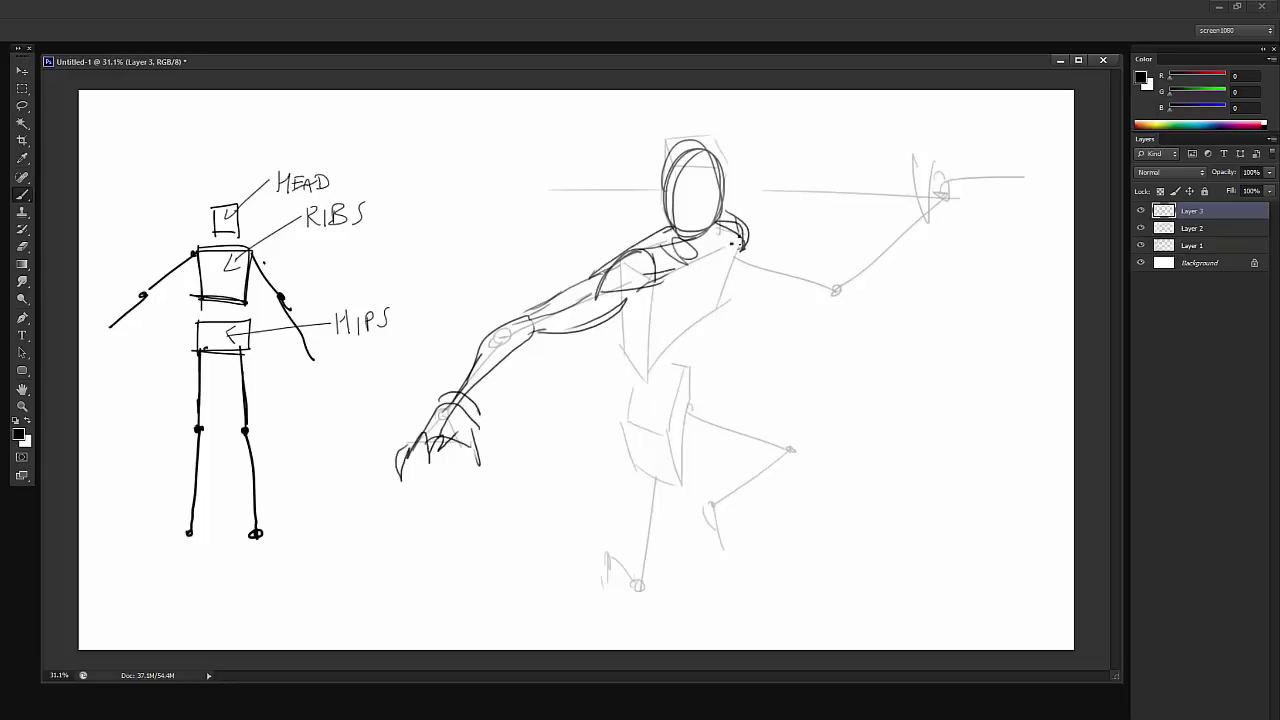
{"action": "left_click_drag", "start_coordinate": [736, 230], "coordinate": [676, 262]}
{"action": "left_click_drag", "start_coordinate": [720, 240], "coordinate": [712, 266]}
- Outline the sides of the ribcage and the chest muscles over the perspective box
{"action": "mouse_move", "coordinate": [597, 330]}
{"action": "left_mouse_down"}
{"action": "mouse_move", "coordinate": [626, 302]}
{"action": "mouse_move", "coordinate": [632, 382]}
{"action": "left_mouse_up"}
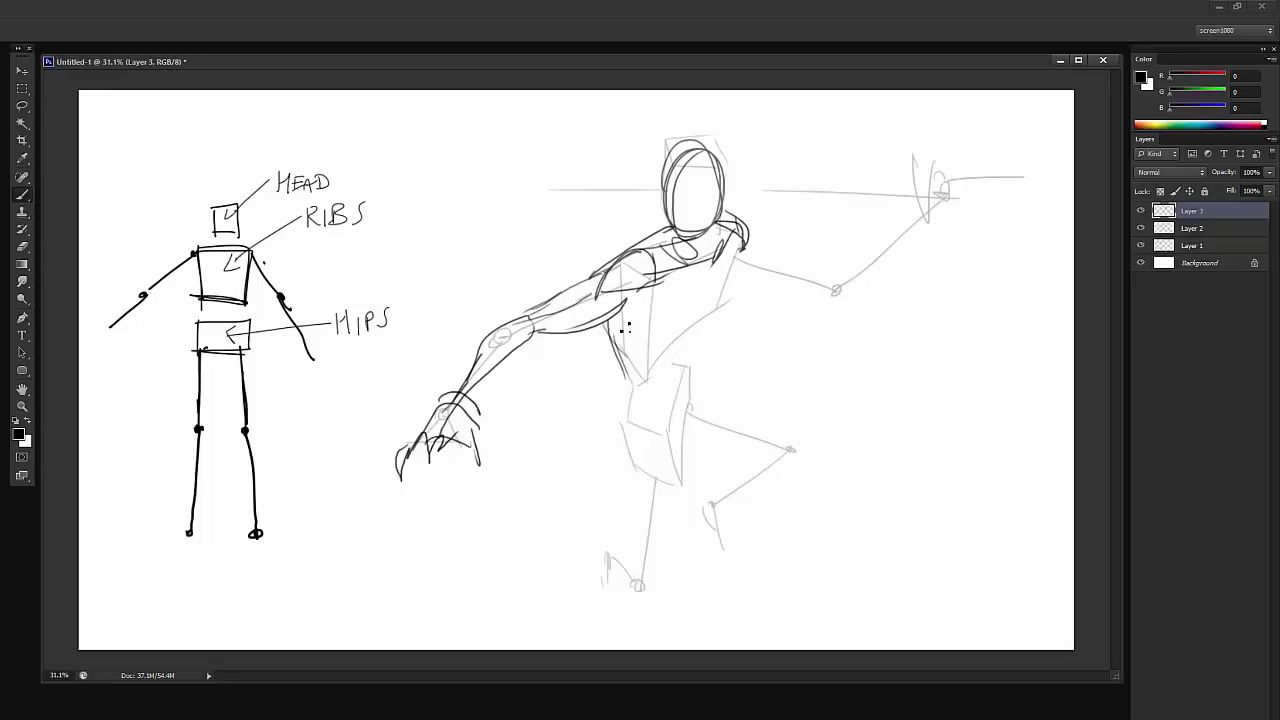
{"action": "left_click_drag", "start_coordinate": [671, 316], "coordinate": [632, 379]}
{"action": "left_click_drag", "start_coordinate": [688, 338], "coordinate": [737, 250]}
{"action": "left_click_drag", "start_coordinate": [687, 338], "coordinate": [735, 248]}
{"action": "left_click_drag", "start_coordinate": [642, 248], "coordinate": [684, 222]}
{"action": "mouse_move", "coordinate": [630, 306]}
{"action": "left_mouse_down"}
{"action": "mouse_move", "coordinate": [715, 308]}
{"action": "mouse_move", "coordinate": [752, 258]}
{"action": "mouse_move", "coordinate": [746, 232]}
{"action": "left_mouse_up"}
- Draw the muscle contours of the raised arm from shoulder to forearm, ending in a fist
{"action": "mouse_move", "coordinate": [726, 212]}
{"action": "left_mouse_down"}
{"action": "mouse_move", "coordinate": [751, 236]}
{"action": "mouse_move", "coordinate": [745, 248]}
{"action": "mouse_move", "coordinate": [811, 263]}
{"action": "left_mouse_up"}
{"action": "left_click_drag", "start_coordinate": [735, 275], "coordinate": [824, 290]}
{"action": "mouse_move", "coordinate": [824, 290]}
{"action": "left_mouse_down"}
{"action": "mouse_move", "coordinate": [776, 257]}
{"action": "mouse_move", "coordinate": [838, 268]}
{"action": "mouse_move", "coordinate": [912, 210]}
{"action": "mouse_move", "coordinate": [930, 182]}
{"action": "mouse_move", "coordinate": [922, 162]}
{"action": "left_mouse_up"}
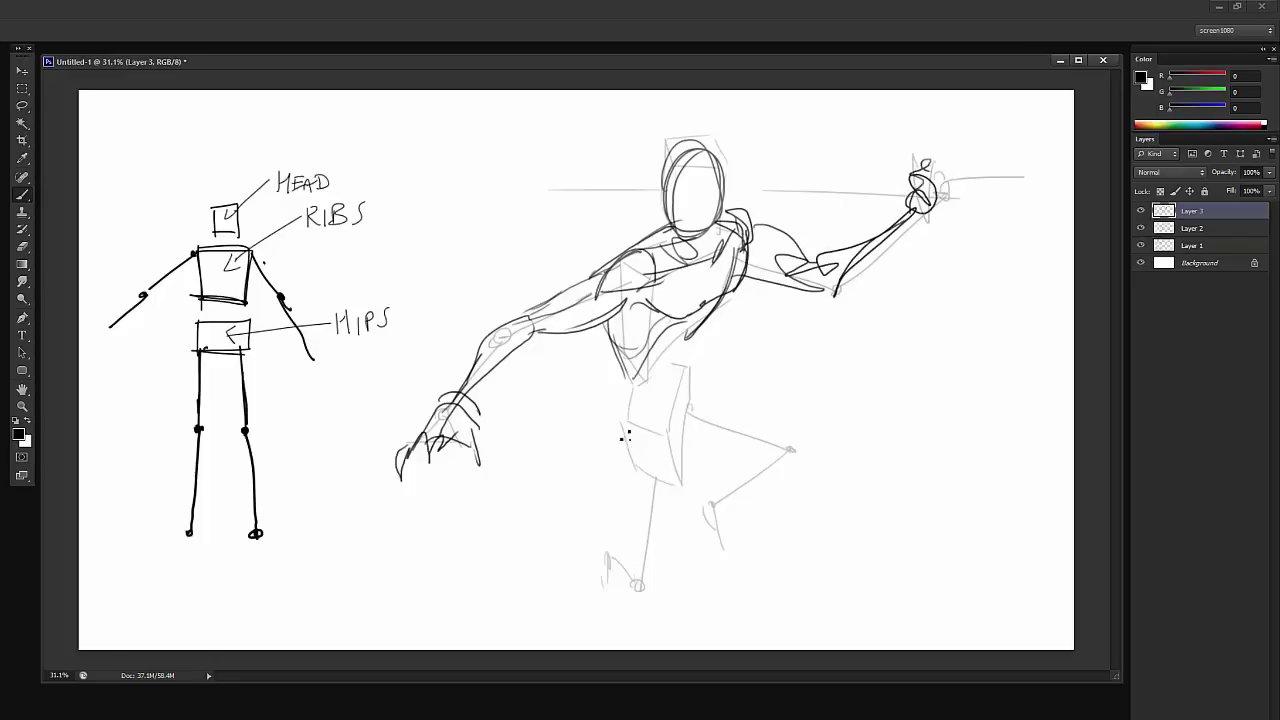
- Sketch the waist and rounded pelvis contours connecting the ribcage to the hip box
{"action": "left_click_drag", "start_coordinate": [636, 364], "coordinate": [626, 434]}
{"action": "left_click_drag", "start_coordinate": [700, 326], "coordinate": [686, 436]}
{"action": "left_click_drag", "start_coordinate": [684, 370], "coordinate": [676, 448]}
{"action": "left_click_drag", "start_coordinate": [630, 444], "coordinate": [686, 478]}
{"action": "left_click_drag", "start_coordinate": [688, 404], "coordinate": [680, 450]}
{"action": "left_click_drag", "start_coordinate": [620, 374], "coordinate": [622, 440]}
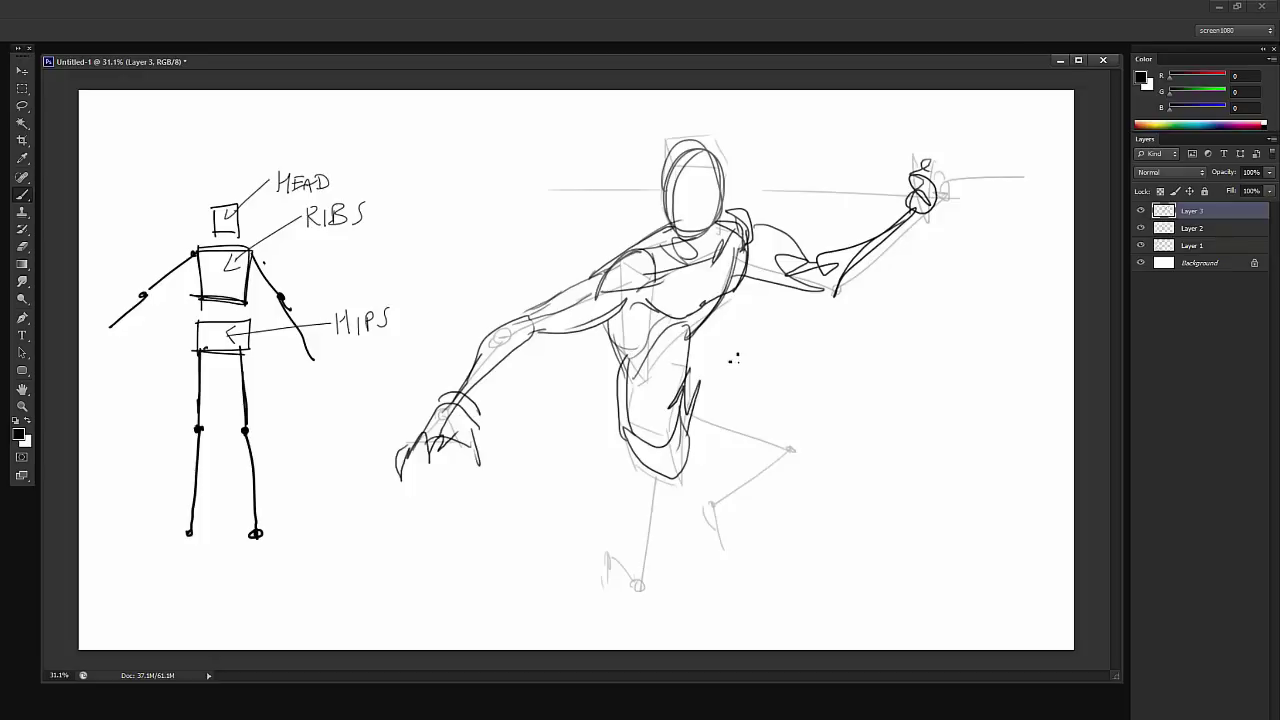
- Delete both layers of the posed figure and create a fresh layer above the labelled figure
{"action": "key", "text": "Delete"}
{"action": "key", "text": "Delete"}
{"action": "key", "text": "ctrl+alt+shift+n"}
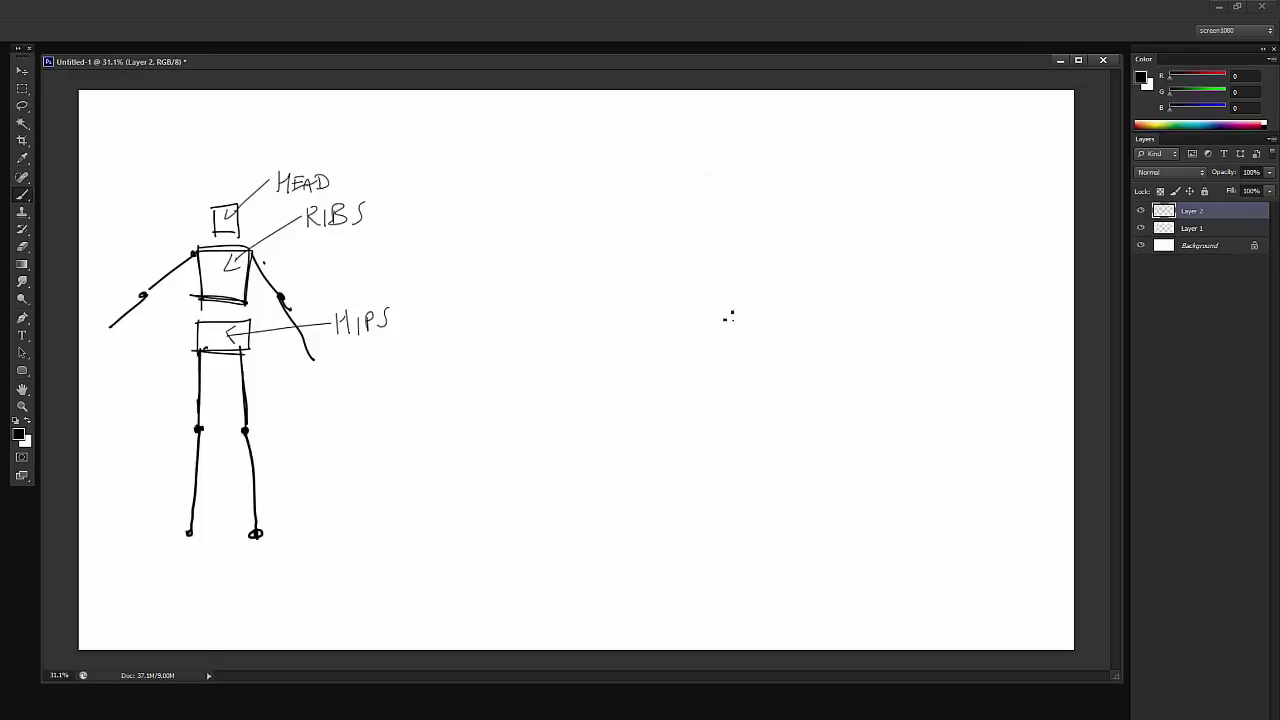
- Sketch the hips of a second pose as a tilted box with a narrow visible side face
{"action": "left_click_drag", "start_coordinate": [608, 351], "coordinate": [615, 412]}
{"action": "mouse_move", "coordinate": [608, 350]}
{"action": "left_mouse_down"}
{"action": "mouse_move", "coordinate": [688, 337]}
{"action": "mouse_move", "coordinate": [706, 398]}
{"action": "mouse_move", "coordinate": [597, 360]}
{"action": "mouse_move", "coordinate": [705, 328]}
{"action": "mouse_move", "coordinate": [712, 412]}
{"action": "left_mouse_up"}
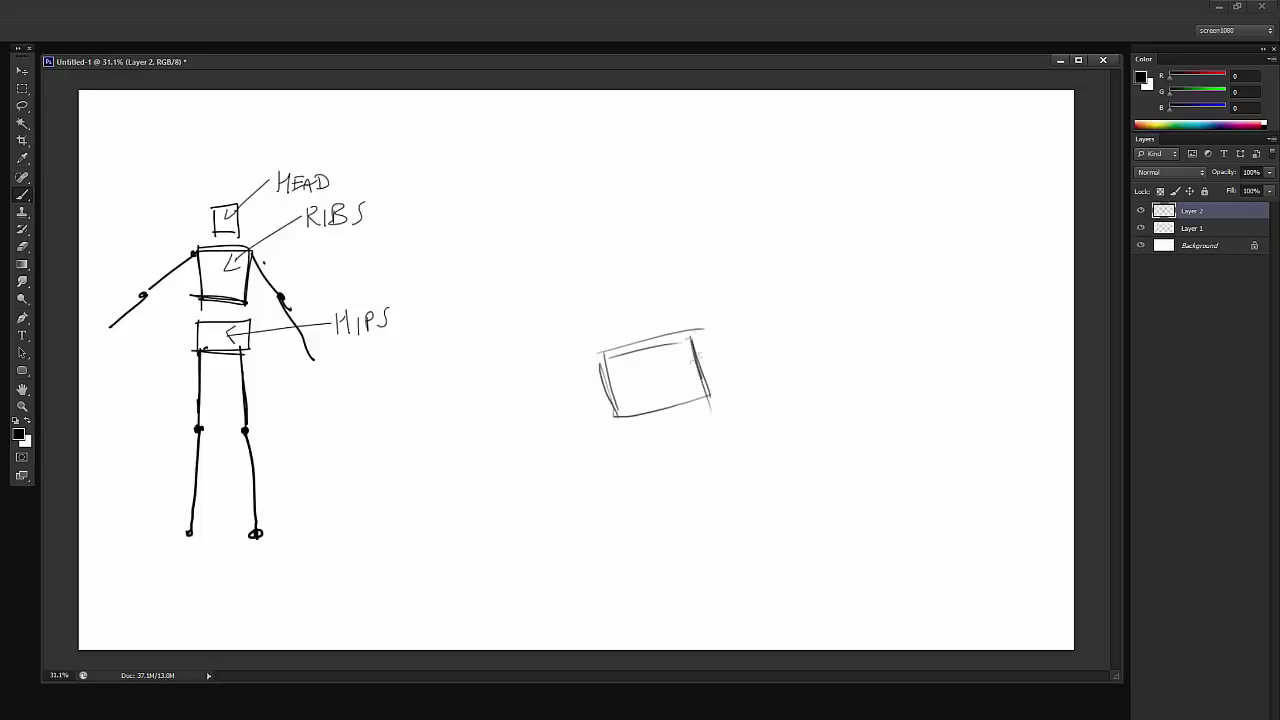
{"action": "left_click_drag", "start_coordinate": [702, 362], "coordinate": [712, 404]}
{"action": "left_click_drag", "start_coordinate": [585, 427], "coordinate": [712, 398]}
{"action": "mouse_move", "coordinate": [612, 420]}
{"action": "left_mouse_down"}
{"action": "mouse_move", "coordinate": [600, 362]}
{"action": "mouse_move", "coordinate": [578, 370]}
{"action": "mouse_move", "coordinate": [594, 366]}
{"action": "left_mouse_up"}
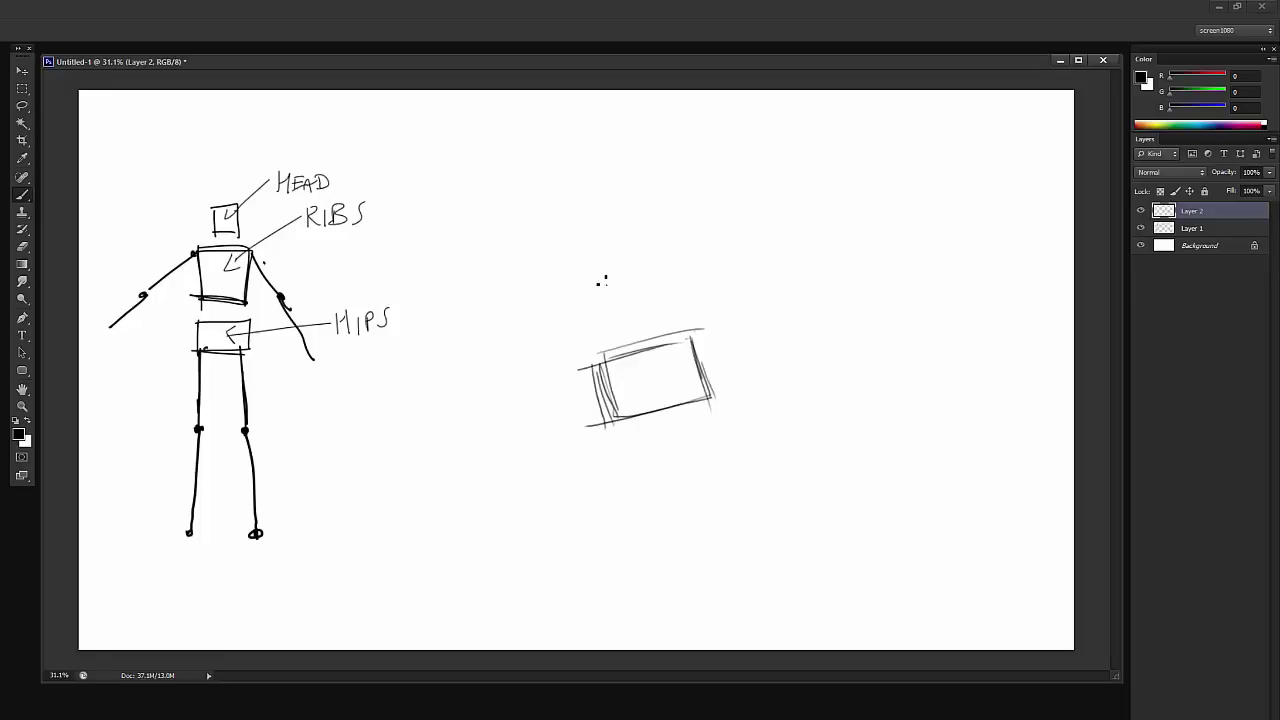
- Sketch the ribcage box above the hips with its side and lower faces, adding a direction arrow and a neck line
{"action": "mouse_move", "coordinate": [583, 308]}
{"action": "left_mouse_down"}
{"action": "mouse_move", "coordinate": [607, 203]}
{"action": "mouse_move", "coordinate": [624, 305]}
{"action": "mouse_move", "coordinate": [682, 306]}
{"action": "left_mouse_up"}
{"action": "mouse_move", "coordinate": [669, 311]}
{"action": "left_mouse_down"}
{"action": "mouse_move", "coordinate": [685, 235]}
{"action": "mouse_move", "coordinate": [672, 306]}
{"action": "left_mouse_up"}
{"action": "mouse_move", "coordinate": [626, 212]}
{"action": "left_mouse_down"}
{"action": "mouse_move", "coordinate": [711, 220]}
{"action": "mouse_move", "coordinate": [692, 218]}
{"action": "left_mouse_up"}
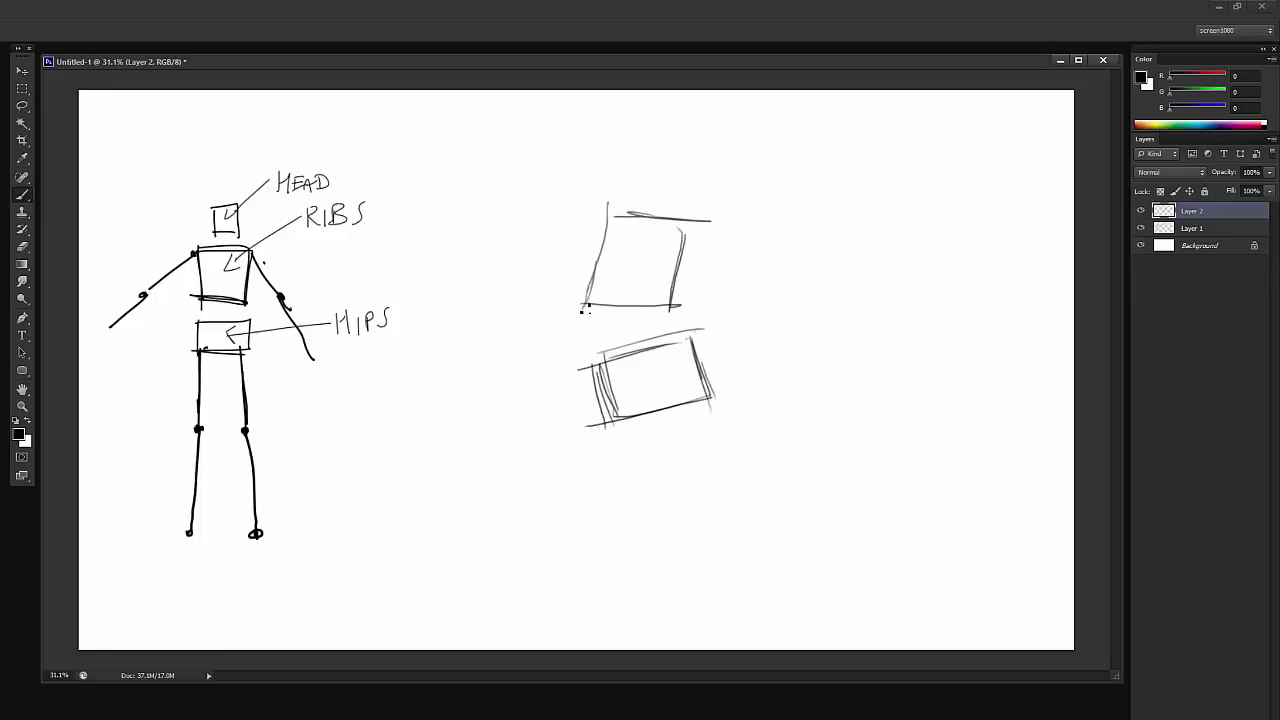
{"action": "mouse_move", "coordinate": [603, 320]}
{"action": "left_mouse_down"}
{"action": "mouse_move", "coordinate": [682, 323]}
{"action": "mouse_move", "coordinate": [708, 250]}
{"action": "mouse_move", "coordinate": [668, 302]}
{"action": "left_mouse_up"}
{"action": "mouse_move", "coordinate": [633, 260]}
{"action": "left_mouse_down"}
{"action": "mouse_move", "coordinate": [576, 218]}
{"action": "mouse_move", "coordinate": [573, 232]}
{"action": "left_mouse_up"}
{"action": "left_click_drag", "start_coordinate": [703, 223], "coordinate": [697, 298]}
{"action": "left_click_drag", "start_coordinate": [652, 262], "coordinate": [657, 291]}
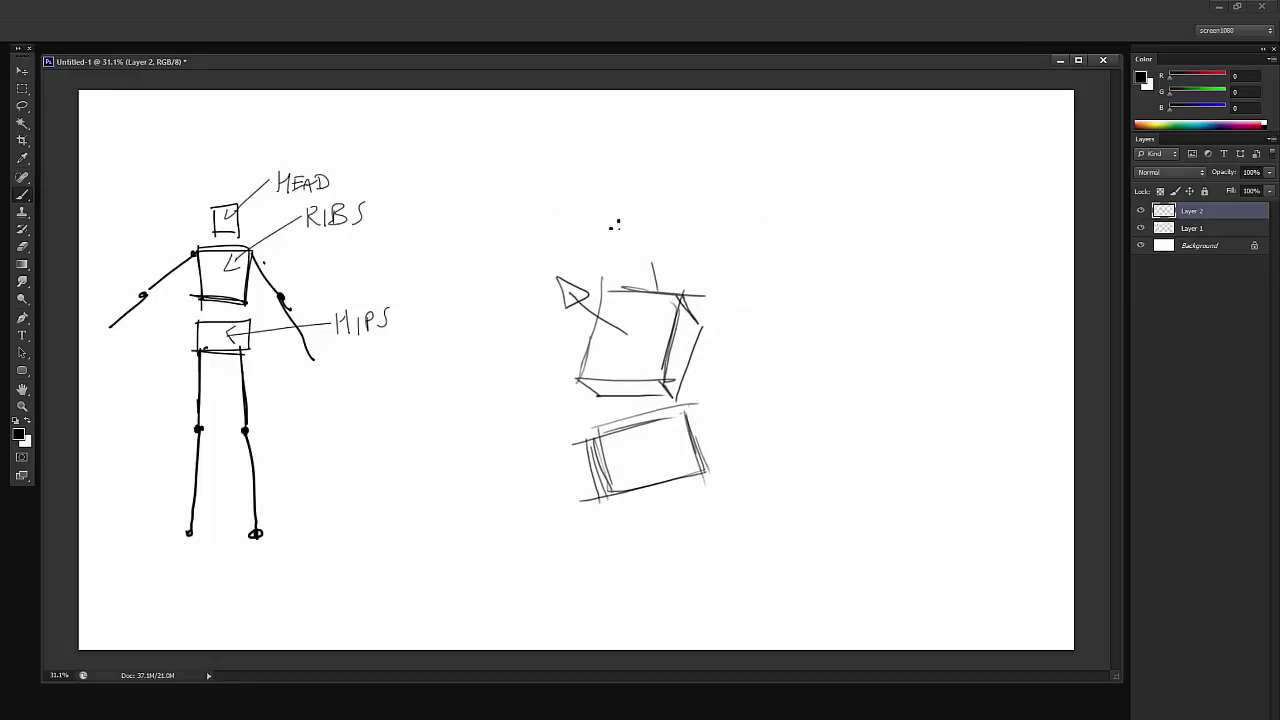
- Sketch a tilted perspective box for the head above the neck line
{"action": "left_click_drag", "start_coordinate": [614, 225], "coordinate": [631, 270]}
{"action": "left_click_drag", "start_coordinate": [631, 270], "coordinate": [658, 253]}
{"action": "mouse_move", "coordinate": [635, 206]}
{"action": "left_mouse_down"}
{"action": "mouse_move", "coordinate": [659, 250]}
{"action": "mouse_move", "coordinate": [635, 205]}
{"action": "left_mouse_up"}
{"action": "mouse_move", "coordinate": [603, 217]}
{"action": "left_mouse_down"}
{"action": "mouse_move", "coordinate": [631, 272]}
{"action": "mouse_move", "coordinate": [662, 252]}
{"action": "left_mouse_up"}
{"action": "left_click_drag", "start_coordinate": [638, 204], "coordinate": [678, 260]}
{"action": "mouse_move", "coordinate": [661, 252]}
{"action": "left_mouse_down"}
{"action": "mouse_move", "coordinate": [678, 260]}
{"action": "mouse_move", "coordinate": [643, 280]}
{"action": "left_mouse_up"}
{"action": "left_click_drag", "start_coordinate": [643, 280], "coordinate": [687, 259]}
- Draw one long straight arm hanging from the shoulder joint and a bent arm raised on the opposite side
{"action": "mouse_move", "coordinate": [677, 342]}
{"action": "left_mouse_down"}
{"action": "mouse_move", "coordinate": [683, 317]}
{"action": "mouse_move", "coordinate": [738, 512]}
{"action": "left_mouse_up"}
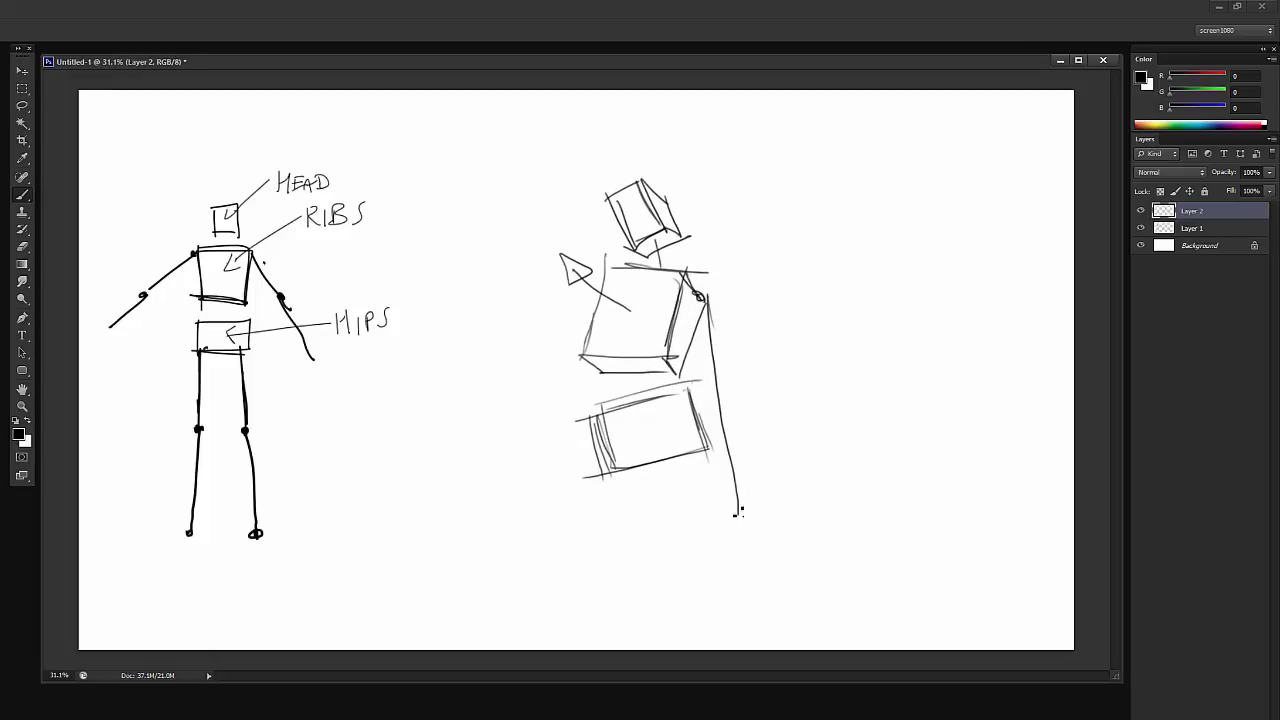
{"action": "mouse_move", "coordinate": [600, 304]}
{"action": "left_mouse_down"}
{"action": "mouse_move", "coordinate": [531, 338]}
{"action": "mouse_move", "coordinate": [600, 253]}
{"action": "left_mouse_up"}
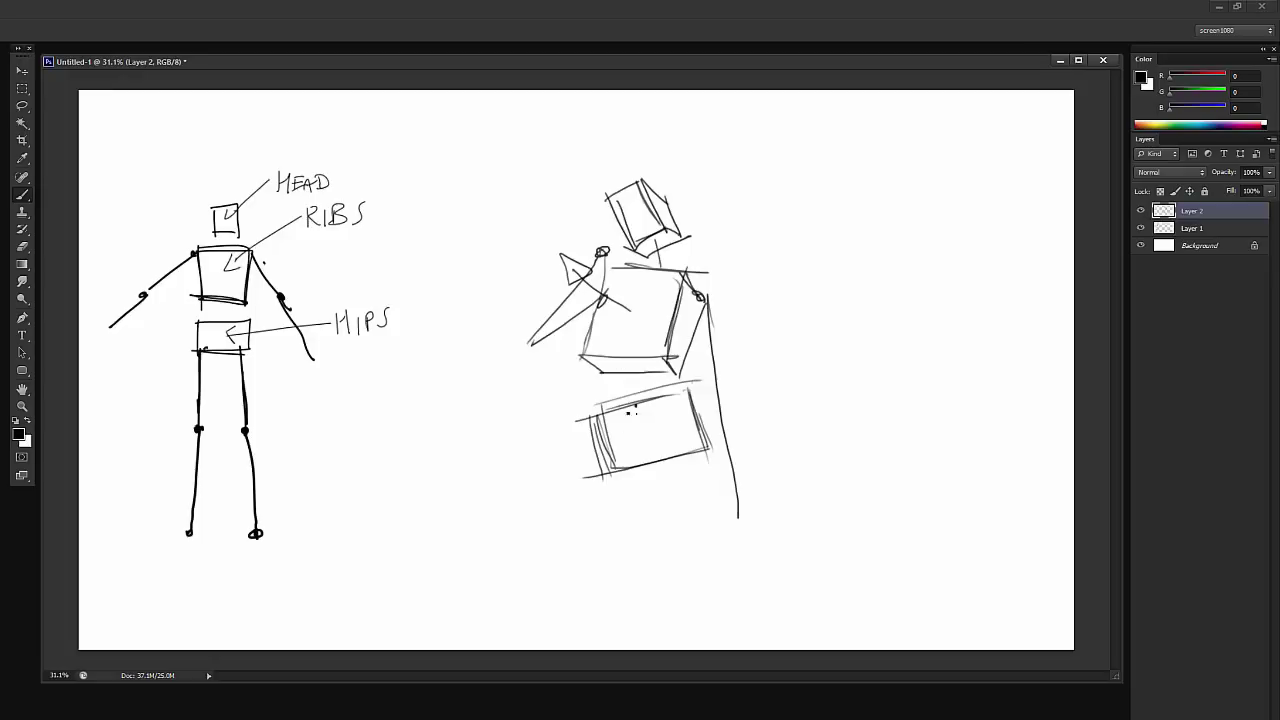
{"action": "left_click_drag", "start_coordinate": [672, 358], "coordinate": [682, 318]}
- Erase the direction arrow around the raised arm, redraw its forearm and wrist joint, and move the figure upward
{"action": "key", "text": "e"}
{"action": "mouse_move", "coordinate": [588, 225]}
{"action": "left_mouse_down"}
{"action": "mouse_move", "coordinate": [568, 214]}
{"action": "mouse_move", "coordinate": [628, 260]}
{"action": "mouse_move", "coordinate": [597, 288]}
{"action": "left_mouse_up"}
{"action": "key", "text": "b"}
{"action": "left_click_drag", "start_coordinate": [582, 252], "coordinate": [605, 217]}
{"action": "left_click_drag", "start_coordinate": [654, 378], "coordinate": [638, 362]}
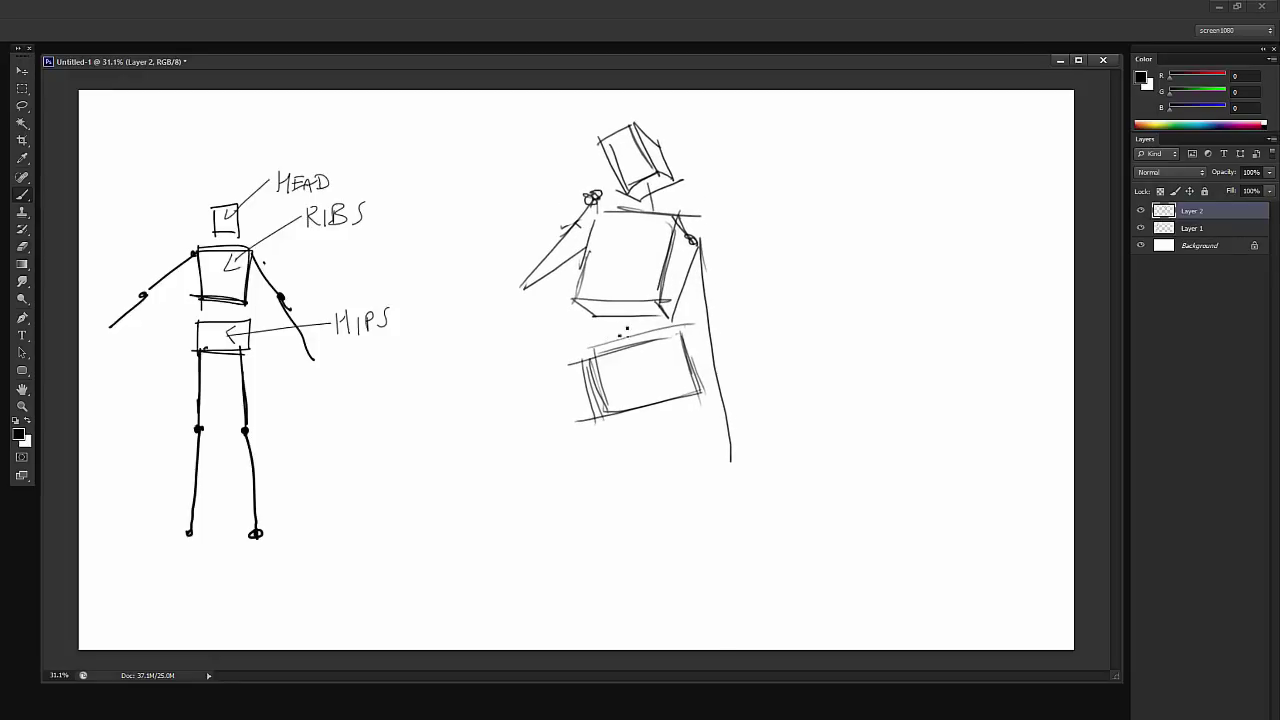
- Join the ribs and hips with a short spine line and scale the whole figure down
{"action": "left_click_drag", "start_coordinate": [618, 309], "coordinate": [631, 342]}
{"action": "key", "text": "ctrl+z"}
{"action": "key", "text": "ctrl+t"}
{"action": "left_click_drag", "start_coordinate": [515, 468], "coordinate": [562, 405]}
{"action": "key", "text": "Return"}
- Draw two straight thigh lines below the hips box, each ending in a small knee joint
{"action": "mouse_move", "coordinate": [686, 311]}
{"action": "left_mouse_down"}
{"action": "mouse_move", "coordinate": [661, 315]}
{"action": "mouse_move", "coordinate": [590, 476]}
{"action": "left_mouse_up"}
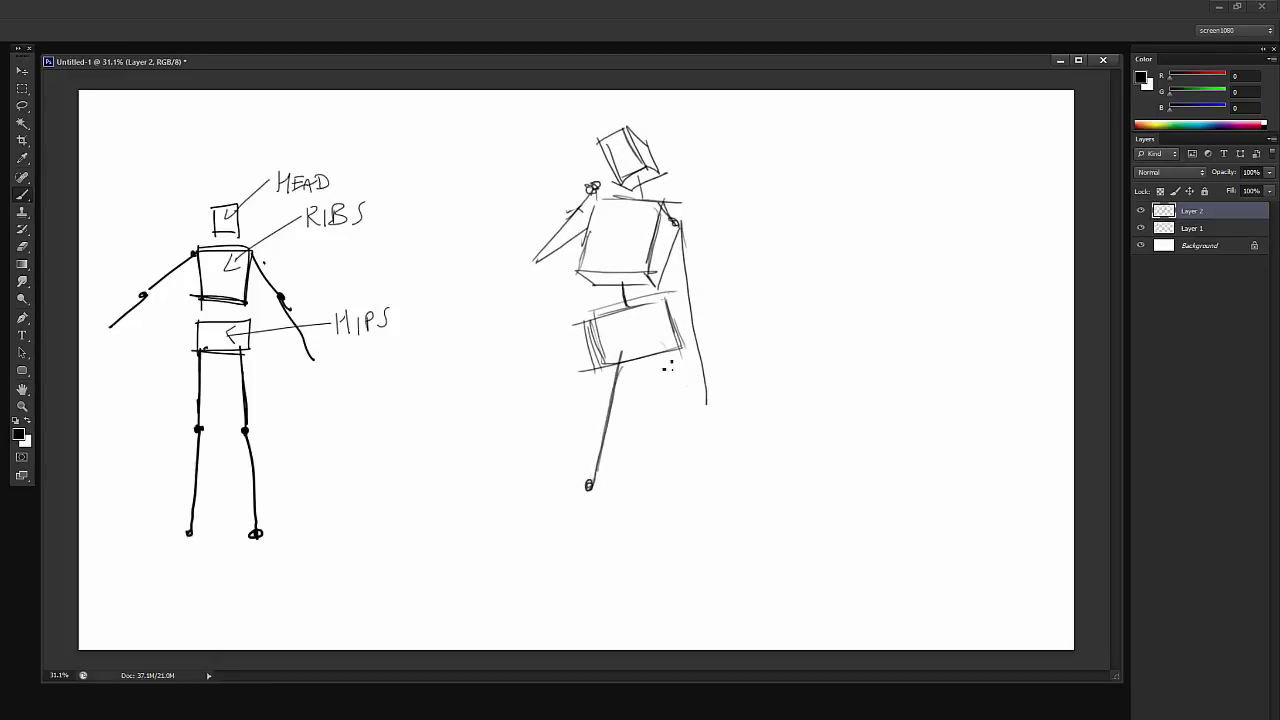
{"action": "left_click_drag", "start_coordinate": [666, 346], "coordinate": [670, 480]}
{"action": "mouse_move", "coordinate": [711, 437]}
{"action": "left_mouse_down"}
{"action": "mouse_move", "coordinate": [711, 413]}
{"action": "mouse_move", "coordinate": [715, 423]}
{"action": "left_mouse_up"}
- Scale the whole figure down further and position it with room for full-length legs beneath the hips
{"action": "key", "text": "ctrl+t"}
{"action": "left_click_drag", "start_coordinate": [556, 479], "coordinate": [567, 438]}
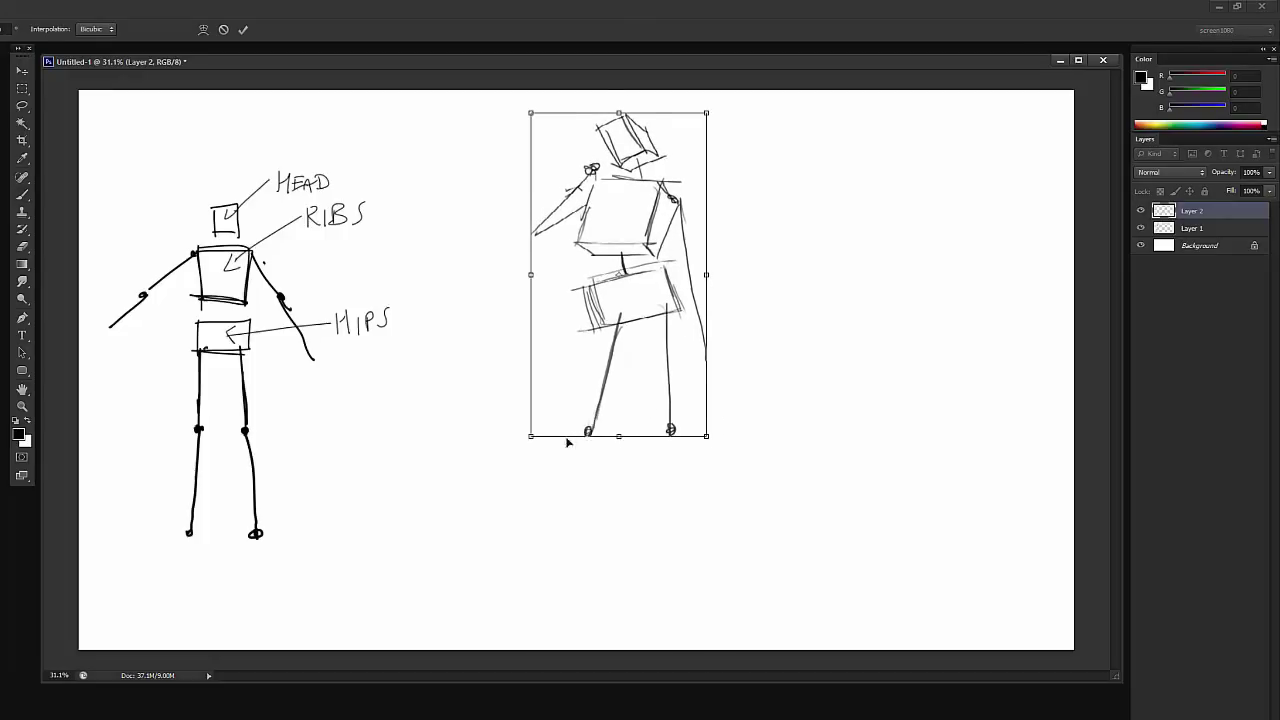
{"action": "key", "text": "ctrl+z"}
{"action": "left_click_drag", "start_coordinate": [531, 480], "coordinate": [584, 414]}
{"action": "key", "text": "Return"}
{"action": "left_click_drag", "start_coordinate": [673, 352], "coordinate": [637, 377]}
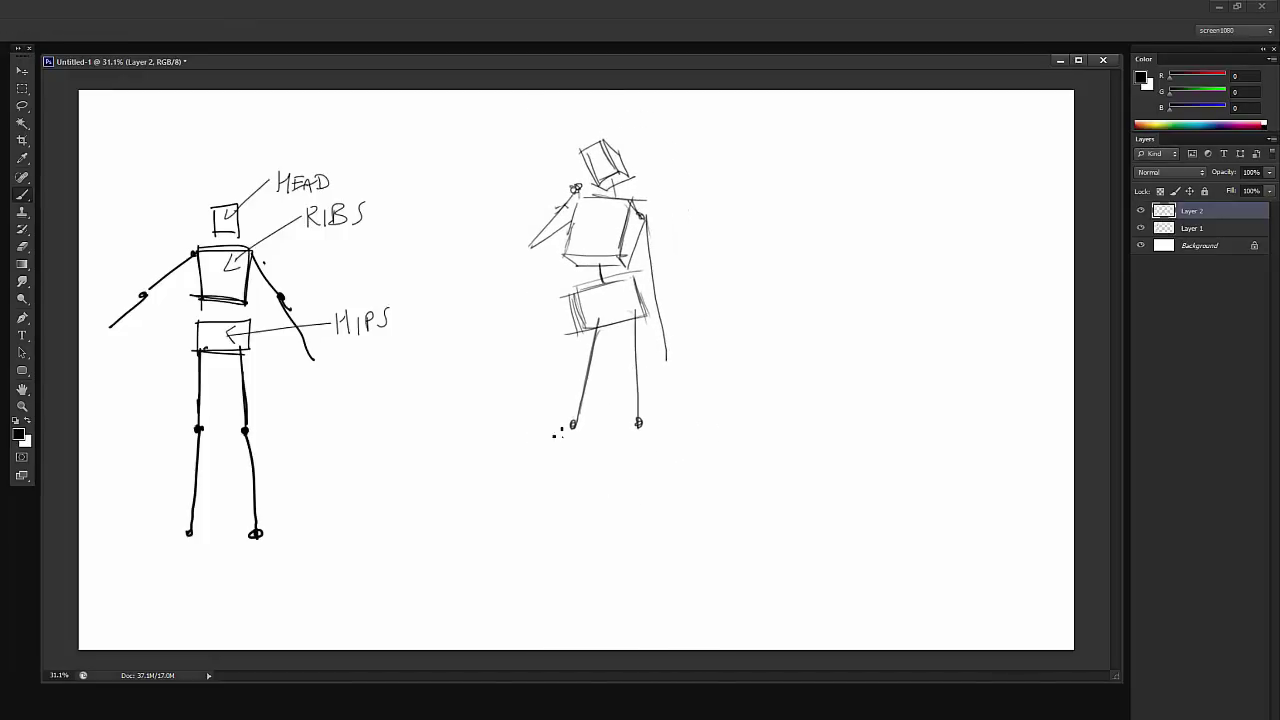
- Replace the thigh lines with two long legs swept diagonally behind the figure, with knee and ankle joints and a curved arrow showing the falling direction
{"action": "key", "text": "e"}
{"action": "left_click_drag", "start_coordinate": [636, 320], "coordinate": [638, 428]}
{"action": "left_click_drag", "start_coordinate": [592, 345], "coordinate": [573, 428]}
{"action": "key", "text": "b"}
{"action": "left_click_drag", "start_coordinate": [596, 322], "coordinate": [515, 490]}
{"action": "left_click_drag", "start_coordinate": [636, 318], "coordinate": [514, 552]}
{"action": "left_click_drag", "start_coordinate": [516, 488], "coordinate": [483, 580]}
{"action": "mouse_move", "coordinate": [546, 410]}
{"action": "left_mouse_down"}
{"action": "mouse_move", "coordinate": [542, 426]}
{"action": "mouse_move", "coordinate": [576, 440]}
{"action": "left_mouse_up"}
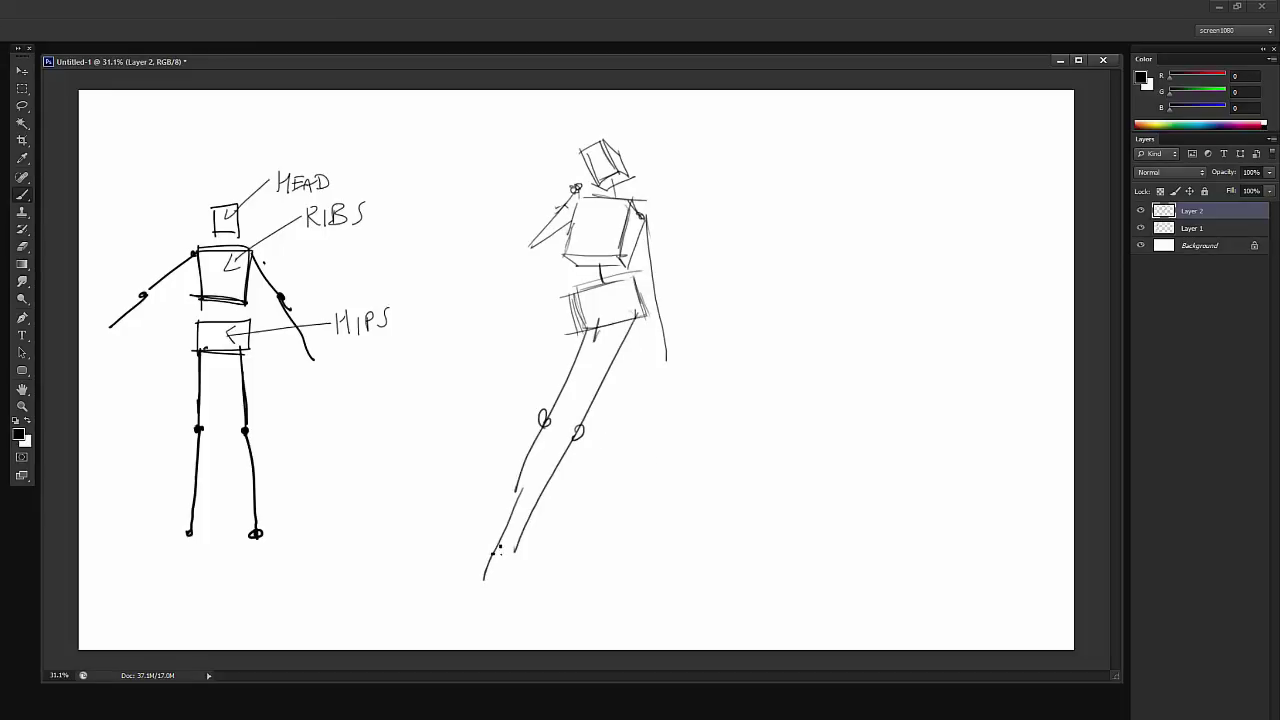
{"action": "mouse_move", "coordinate": [496, 540]}
{"action": "left_mouse_down"}
{"action": "mouse_move", "coordinate": [492, 554]}
{"action": "mouse_move", "coordinate": [514, 558]}
{"action": "left_mouse_up"}
{"action": "mouse_move", "coordinate": [688, 370]}
{"action": "left_mouse_down"}
{"action": "mouse_move", "coordinate": [742, 455]}
{"action": "mouse_move", "coordinate": [750, 428]}
{"action": "mouse_move", "coordinate": [704, 434]}
{"action": "left_mouse_up"}
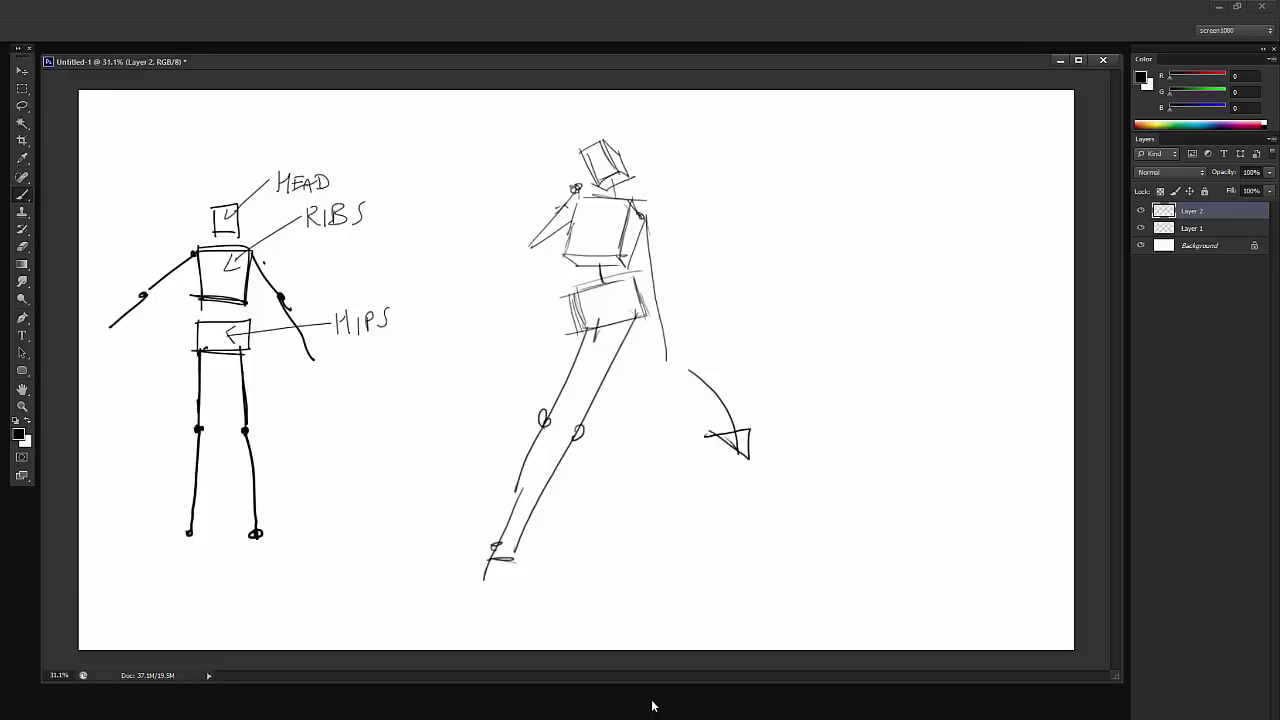
- Erase the swept legs and curved arrow, draw one nearly vertical supporting leg with a knee joint, and clean up the leftover stubs under the hips
{"action": "key", "text": "e"}
{"action": "mouse_move", "coordinate": [691, 357]}
{"action": "left_mouse_down"}
{"action": "mouse_move", "coordinate": [754, 408]}
{"action": "mouse_move", "coordinate": [746, 450]}
{"action": "left_mouse_up"}
{"action": "left_click_drag", "start_coordinate": [598, 404], "coordinate": [612, 376]}
{"action": "mouse_move", "coordinate": [505, 560]}
{"action": "left_mouse_down"}
{"action": "mouse_move", "coordinate": [560, 415]}
{"action": "mouse_move", "coordinate": [615, 344]}
{"action": "mouse_move", "coordinate": [626, 420]}
{"action": "left_mouse_up"}
{"action": "key", "text": "b"}
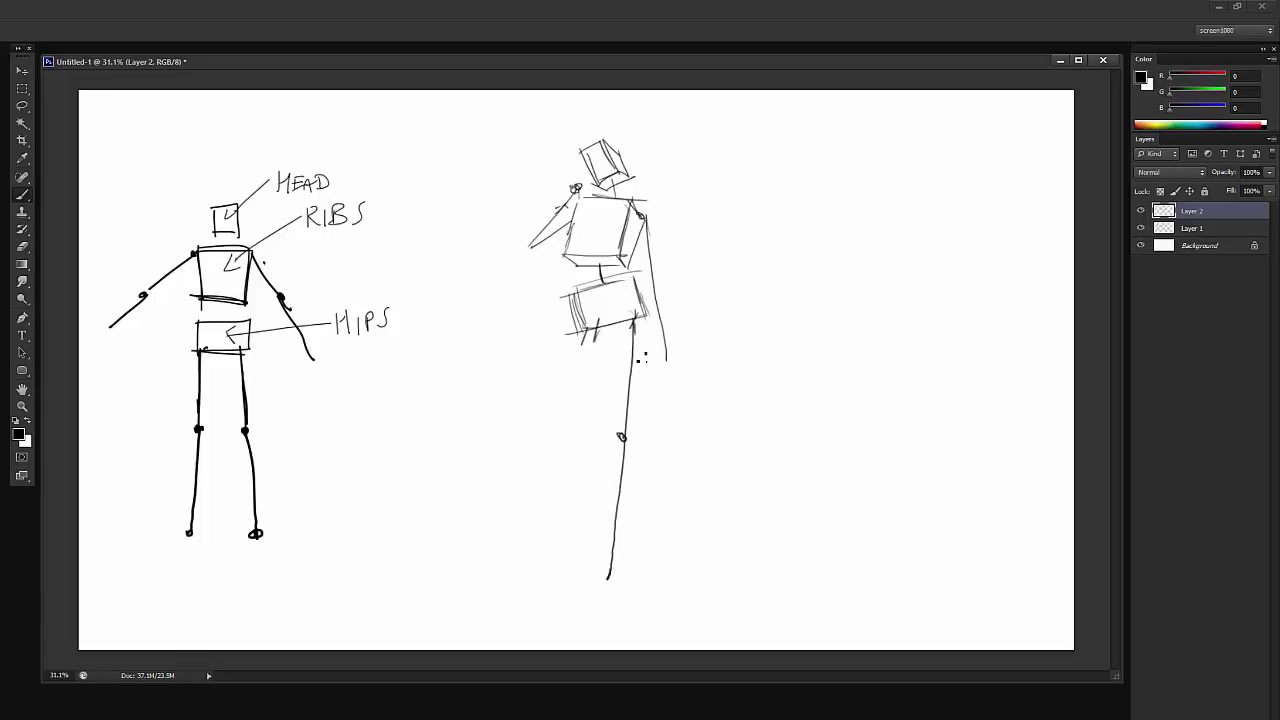
{"action": "key", "text": "e"}
{"action": "left_click_drag", "start_coordinate": [598, 300], "coordinate": [590, 332]}
{"action": "key", "text": "b"}
- Trace the body's flow from head through hips and supporting leg in red on a new layer, and delete that layer
{"action": "key", "text": "ctrl+alt+shift+n"}
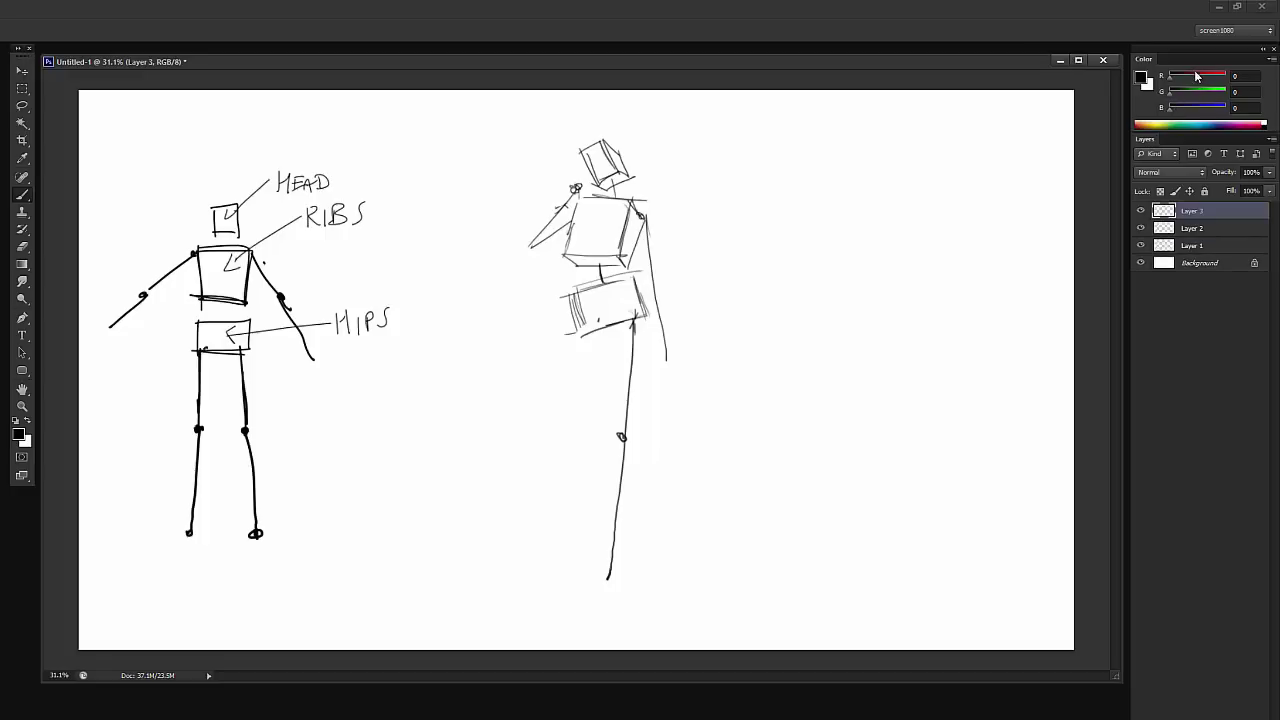
{"action": "left_click_drag", "start_coordinate": [1209, 76], "coordinate": [1227, 76]}
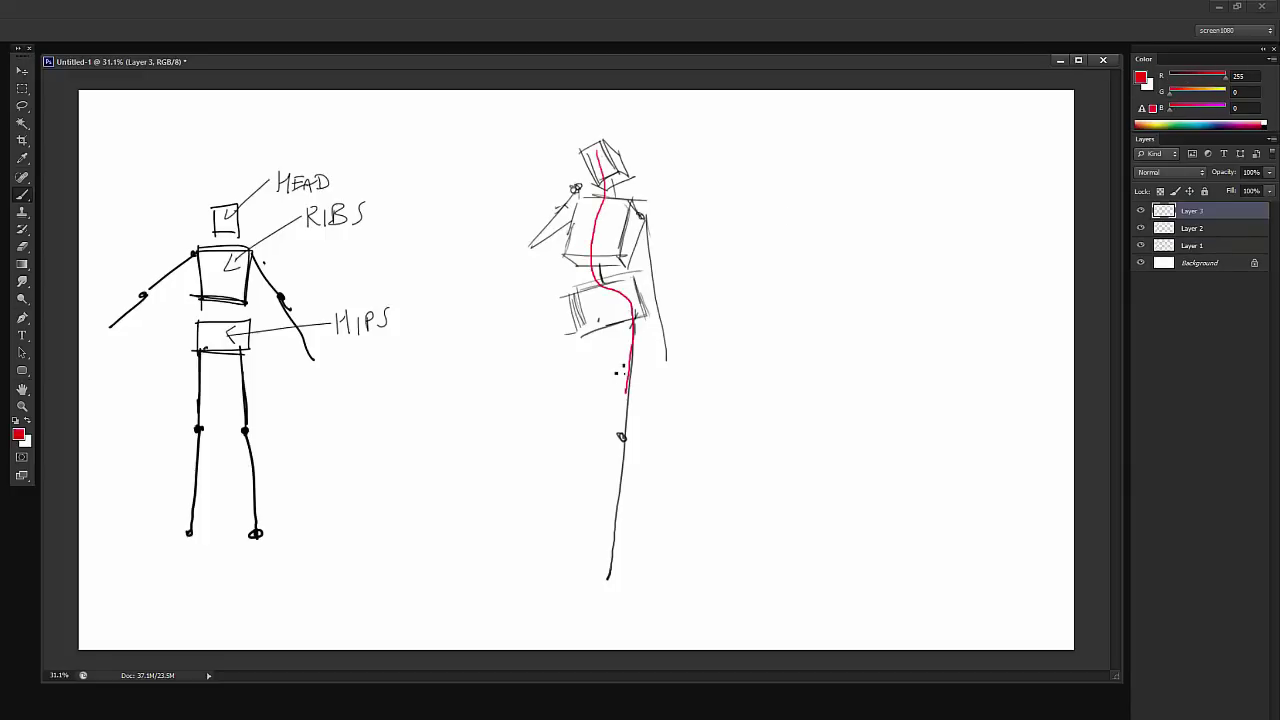
{"action": "left_click_drag", "start_coordinate": [625, 383], "coordinate": [603, 525]}
{"action": "key", "text": "ctrl+z"}
{"action": "left_click_drag", "start_coordinate": [614, 438], "coordinate": [612, 566]}
{"action": "key", "text": "Delete"}
{"action": "key", "text": "d"}
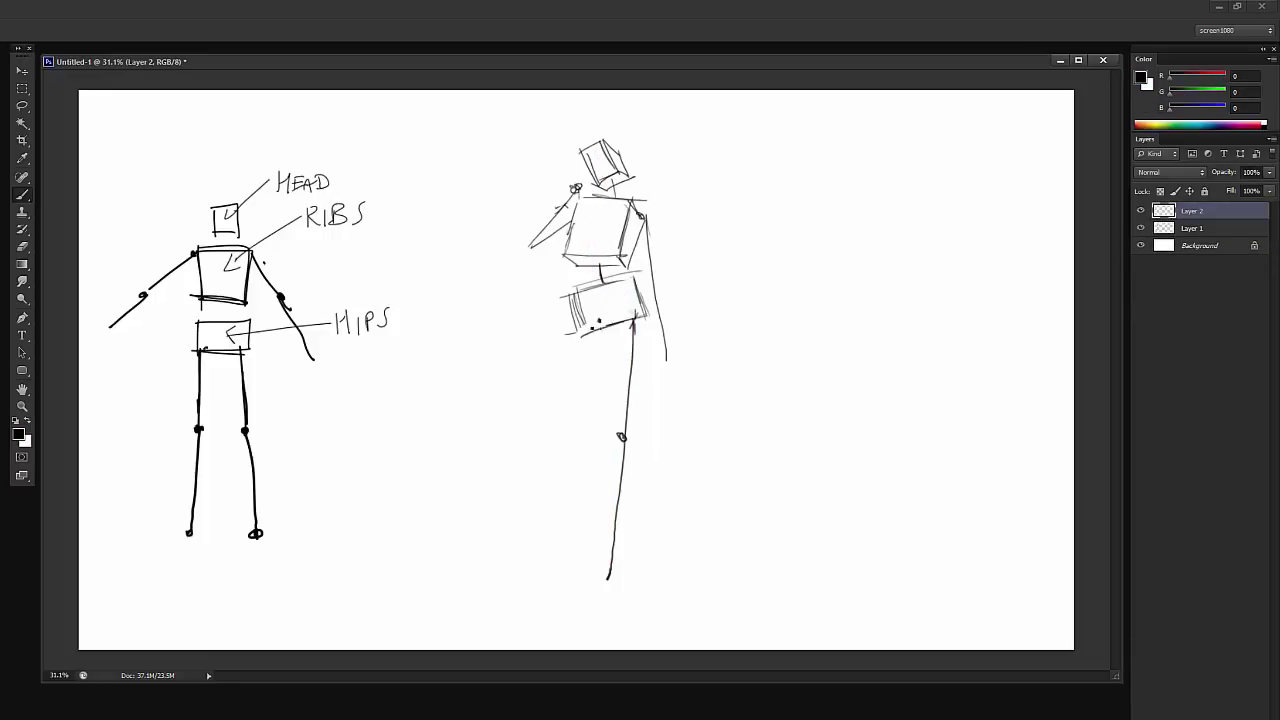
- Draw the second leg from the other hip joint with a bent knee, trailing lower leg and small foot
{"action": "left_click_drag", "start_coordinate": [598, 321], "coordinate": [566, 431]}
{"action": "left_click_drag", "start_coordinate": [561, 432], "coordinate": [480, 531]}
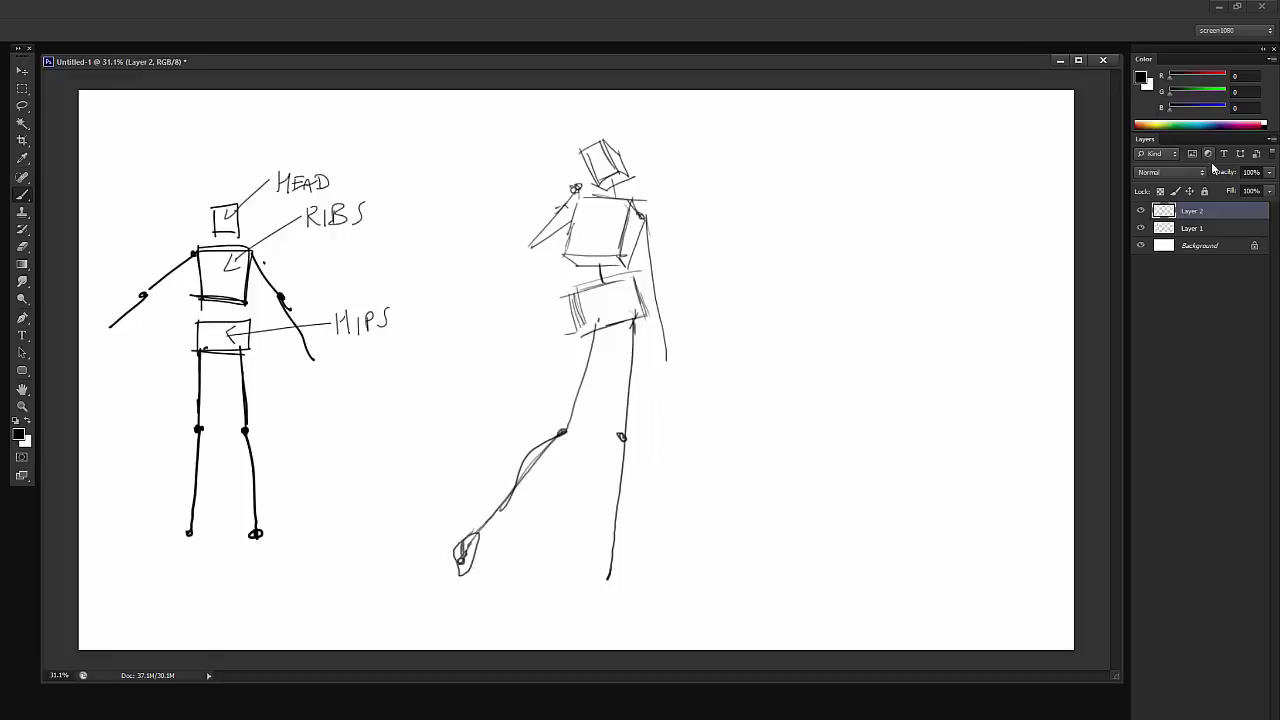
- Fade the skeleton layer and, on a new layer, draw a rounded ribcage with a lower arch, neck line and collar over the box
{"action": "left_click_drag", "start_coordinate": [1222, 172], "coordinate": [1235, 177]}
{"action": "key", "text": "ctrl+alt+shift+n"}
{"action": "mouse_move", "coordinate": [598, 174]}
{"action": "left_mouse_down"}
{"action": "mouse_move", "coordinate": [634, 167]}
{"action": "mouse_move", "coordinate": [707, 240]}
{"action": "mouse_move", "coordinate": [714, 302]}
{"action": "left_mouse_up"}
{"action": "mouse_move", "coordinate": [680, 246]}
{"action": "left_mouse_down"}
{"action": "mouse_move", "coordinate": [711, 298]}
{"action": "mouse_move", "coordinate": [681, 277]}
{"action": "mouse_move", "coordinate": [701, 295]}
{"action": "mouse_move", "coordinate": [714, 270]}
{"action": "mouse_move", "coordinate": [690, 297]}
{"action": "left_mouse_up"}
{"action": "key", "text": "e"}
{"action": "key", "text": "b"}
{"action": "mouse_move", "coordinate": [569, 240]}
{"action": "left_mouse_down"}
{"action": "mouse_move", "coordinate": [550, 345]}
{"action": "mouse_move", "coordinate": [594, 305]}
{"action": "mouse_move", "coordinate": [660, 318]}
{"action": "left_mouse_up"}
{"action": "left_click_drag", "start_coordinate": [664, 265], "coordinate": [660, 312]}
{"action": "mouse_move", "coordinate": [556, 250]}
{"action": "left_mouse_down"}
{"action": "mouse_move", "coordinate": [545, 290]}
{"action": "mouse_move", "coordinate": [650, 226]}
{"action": "left_mouse_up"}
{"action": "mouse_move", "coordinate": [646, 234]}
{"action": "left_mouse_down"}
{"action": "mouse_move", "coordinate": [662, 242]}
{"action": "mouse_move", "coordinate": [630, 228]}
{"action": "left_mouse_up"}
{"action": "left_click_drag", "start_coordinate": [596, 240], "coordinate": [637, 233]}
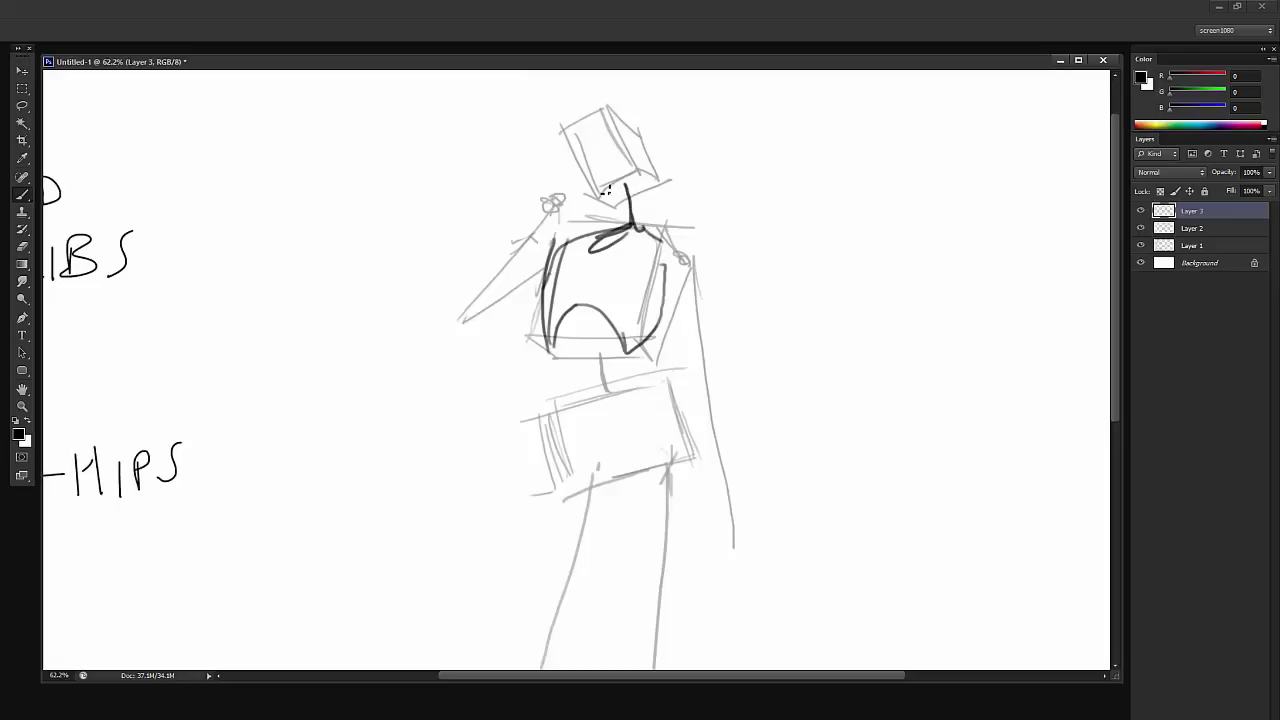
- Draw a round head over its box and trace both arms with shoulder and elbow joints and the raised hand
{"action": "mouse_move", "coordinate": [606, 190]}
{"action": "left_mouse_down"}
{"action": "mouse_move", "coordinate": [654, 166]}
{"action": "mouse_move", "coordinate": [644, 193]}
{"action": "mouse_move", "coordinate": [598, 120]}
{"action": "mouse_move", "coordinate": [638, 187]}
{"action": "left_mouse_up"}
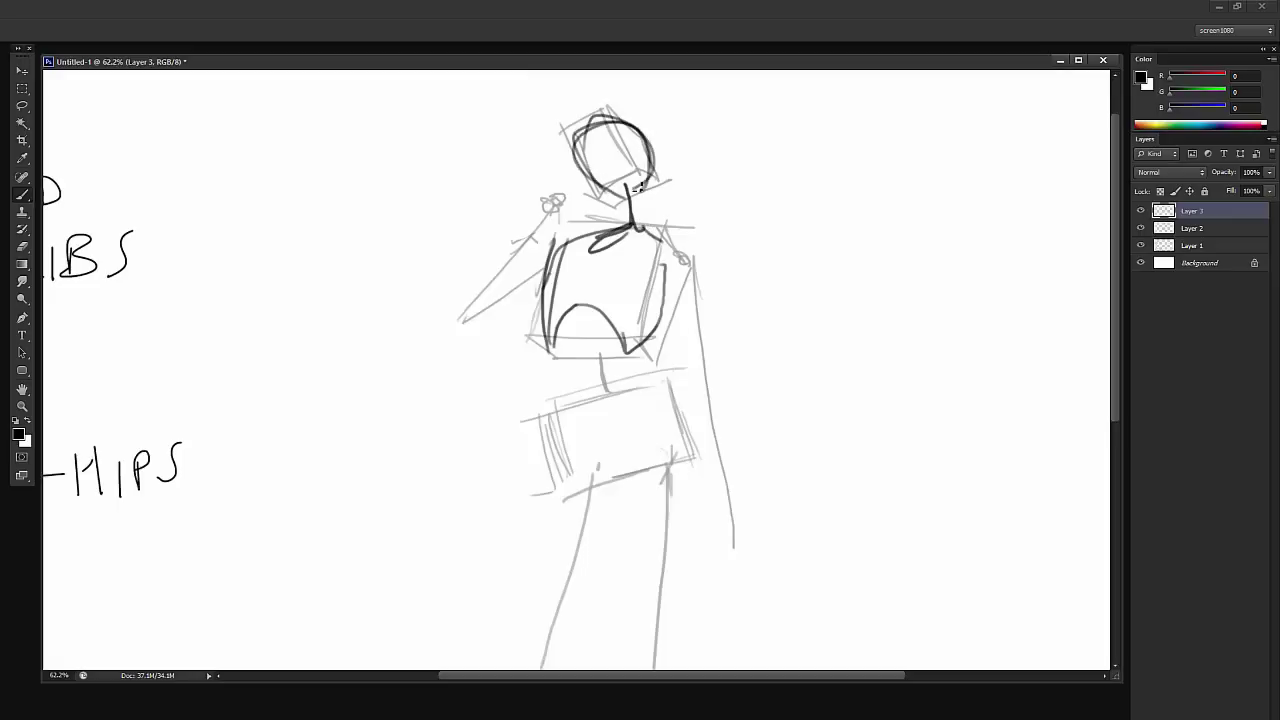
{"action": "mouse_move", "coordinate": [561, 236]}
{"action": "left_mouse_down"}
{"action": "mouse_move", "coordinate": [546, 255]}
{"action": "mouse_move", "coordinate": [558, 248]}
{"action": "left_mouse_up"}
{"action": "mouse_move", "coordinate": [666, 240]}
{"action": "left_mouse_down"}
{"action": "mouse_move", "coordinate": [684, 258]}
{"action": "mouse_move", "coordinate": [690, 248]}
{"action": "mouse_move", "coordinate": [690, 352]}
{"action": "mouse_move", "coordinate": [732, 546]}
{"action": "left_mouse_up"}
{"action": "key", "text": "ctrl+0"}
{"action": "left_click_drag", "start_coordinate": [572, 206], "coordinate": [522, 238]}
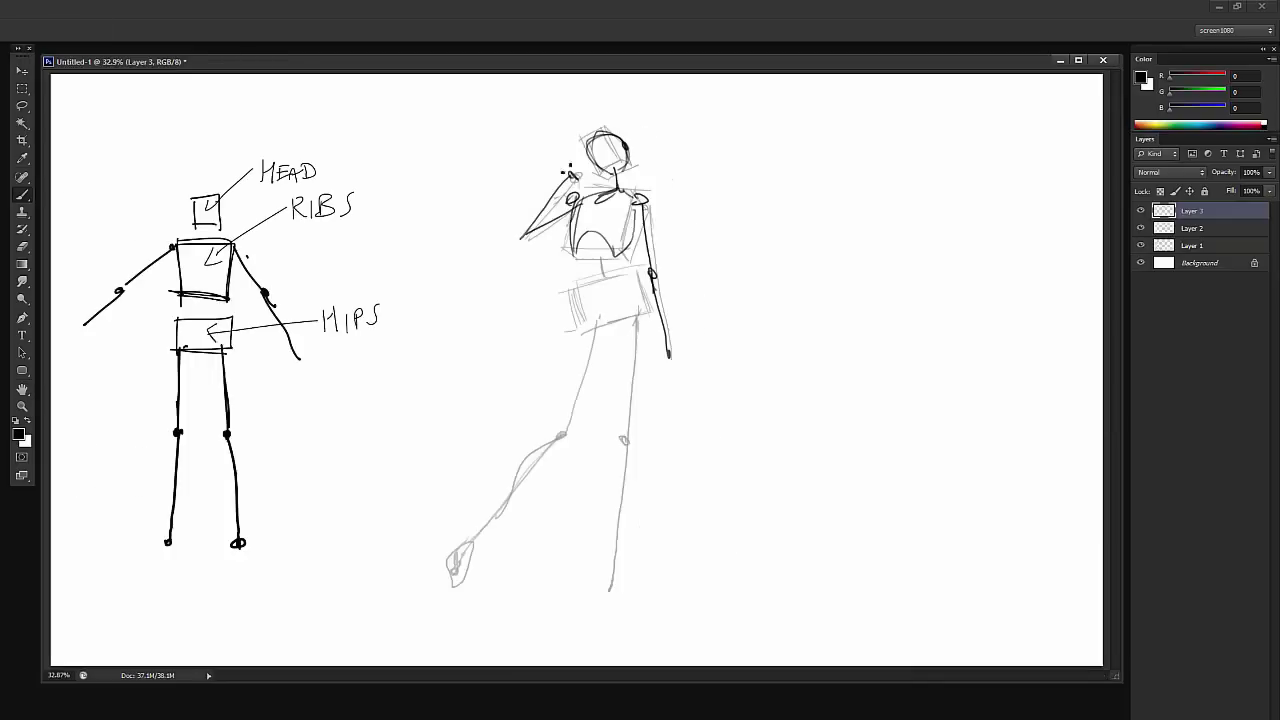
- Build the waist, rounded hips, both thighs and the supporting leg with its boot and foot around the skeleton lines
{"action": "left_click_drag", "start_coordinate": [600, 236], "coordinate": [607, 284]}
{"action": "mouse_move", "coordinate": [580, 290]}
{"action": "left_mouse_down"}
{"action": "mouse_move", "coordinate": [640, 316]}
{"action": "mouse_move", "coordinate": [628, 452]}
{"action": "left_mouse_up"}
{"action": "left_click_drag", "start_coordinate": [621, 456], "coordinate": [604, 585]}
{"action": "left_click_drag", "start_coordinate": [640, 505], "coordinate": [590, 592]}
{"action": "left_click_drag", "start_coordinate": [600, 330], "coordinate": [558, 432]}
{"action": "left_click_drag", "start_coordinate": [578, 250], "coordinate": [640, 295]}
{"action": "left_click_drag", "start_coordinate": [648, 190], "coordinate": [655, 282]}
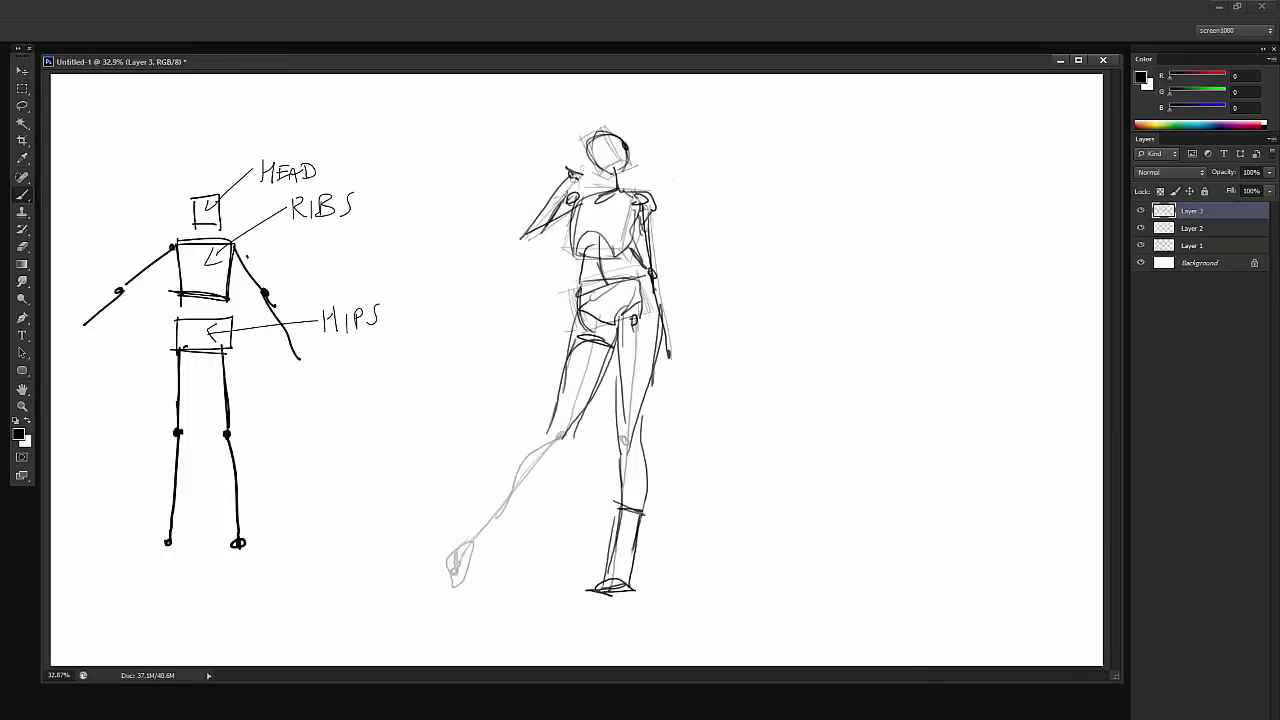
- Add a hair outline around the head and give volume to the trailing lower leg and foot
{"action": "left_click_drag", "start_coordinate": [598, 128], "coordinate": [625, 176]}
{"action": "mouse_move", "coordinate": [560, 425]}
{"action": "left_mouse_down"}
{"action": "mouse_move", "coordinate": [488, 530]}
{"action": "mouse_move", "coordinate": [496, 560]}
{"action": "left_mouse_up"}
{"action": "left_click_drag", "start_coordinate": [480, 528], "coordinate": [491, 585]}
- Merge the body sketch with the skeleton layer, fade the result and add a new layer for refining
{"action": "left_click", "coordinate": [1141, 229]}
{"action": "left_click", "coordinate": [1141, 229]}
{"action": "key", "text": "ctrl+e"}
{"action": "scroll", "coordinate": [552, 199], "scroll_direction": "up", "scroll_amount": 8}
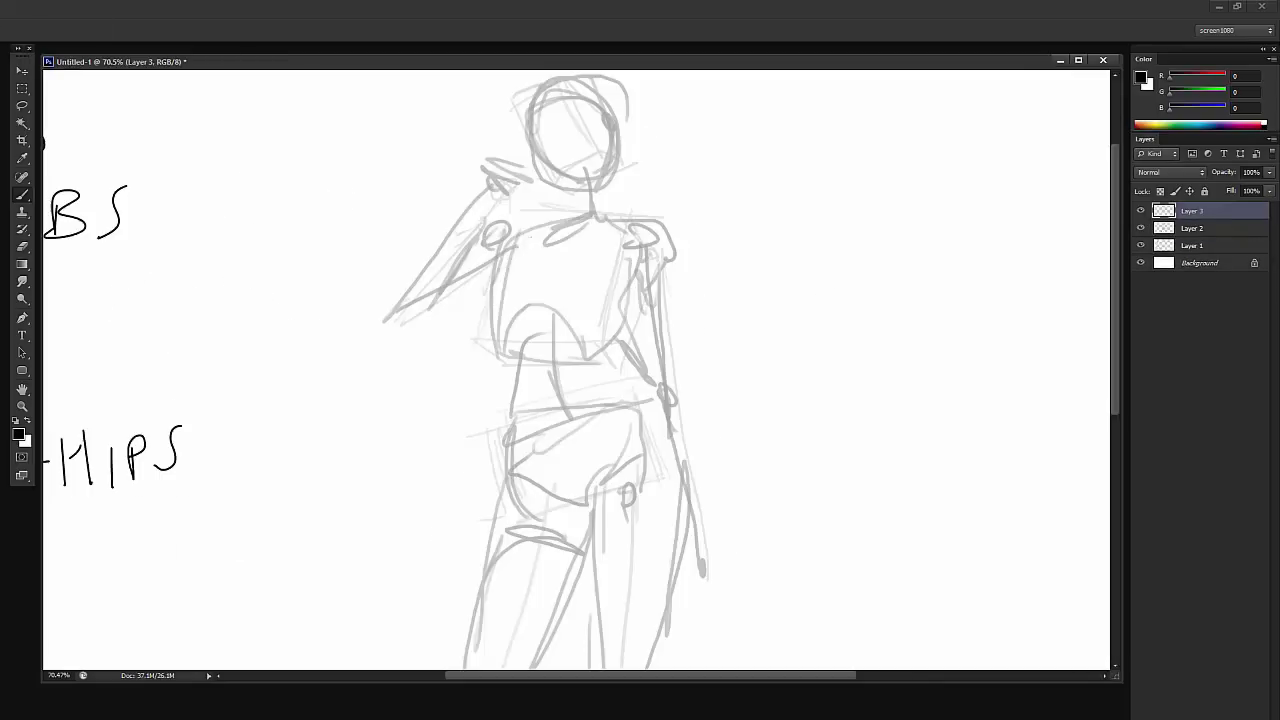
- Outline the fitted top, shoulders, short sleeve, waist, belt with buckle and shorts over the faded body sketch
{"action": "left_click_drag", "start_coordinate": [528, 235], "coordinate": [510, 308]}
{"action": "left_click_drag", "start_coordinate": [536, 297], "coordinate": [617, 288]}
{"action": "left_click_drag", "start_coordinate": [624, 218], "coordinate": [673, 266]}
{"action": "mouse_move", "coordinate": [512, 304]}
{"action": "left_mouse_down"}
{"action": "mouse_move", "coordinate": [516, 448]}
{"action": "mouse_move", "coordinate": [607, 482]}
{"action": "left_mouse_up"}
{"action": "scroll", "coordinate": [625, 310], "scroll_direction": "down", "scroll_amount": 5}
{"action": "left_click_drag", "start_coordinate": [676, 398], "coordinate": [682, 466]}
{"action": "key", "text": "ctrl+0"}
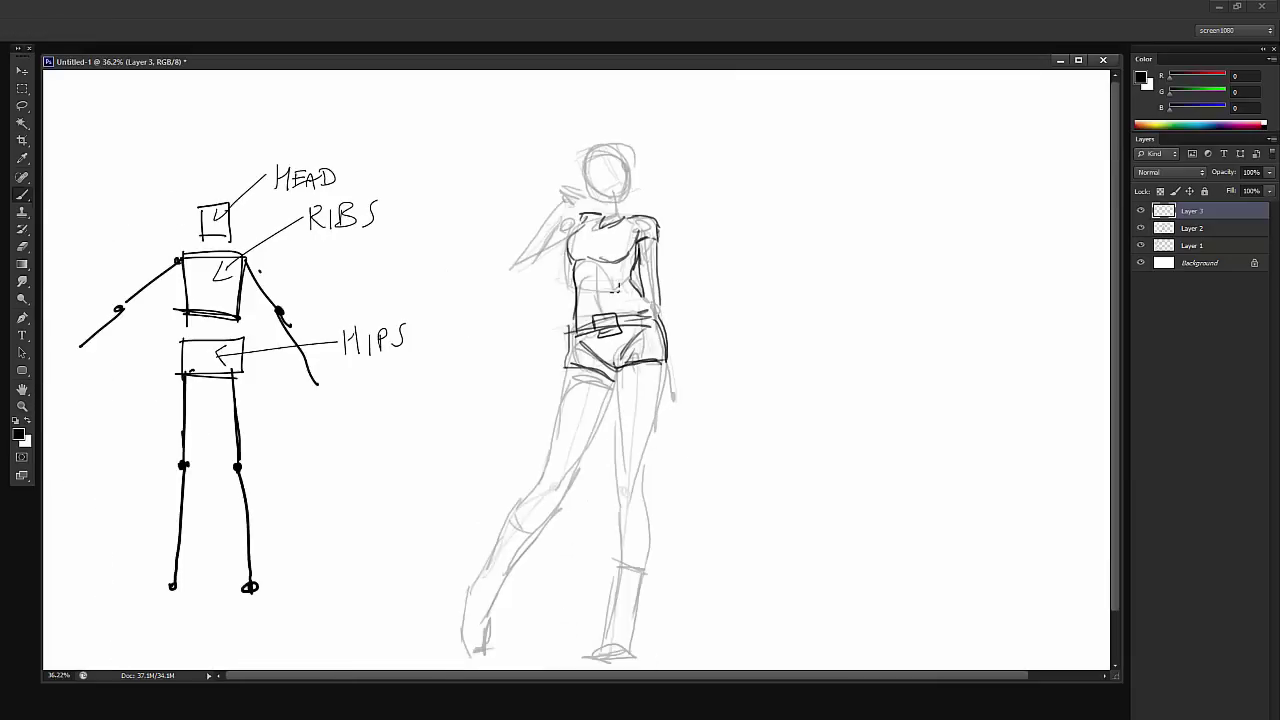
- Outline the raised arm with its bent elbow, sleeve and hand beside the head
{"action": "left_click_drag", "start_coordinate": [569, 222], "coordinate": [554, 274]}
{"action": "mouse_move", "coordinate": [568, 207]}
{"action": "left_mouse_down"}
{"action": "mouse_move", "coordinate": [594, 233]}
{"action": "mouse_move", "coordinate": [522, 252]}
{"action": "left_mouse_up"}
{"action": "scroll", "coordinate": [570, 188], "scroll_direction": "up", "scroll_amount": 8}
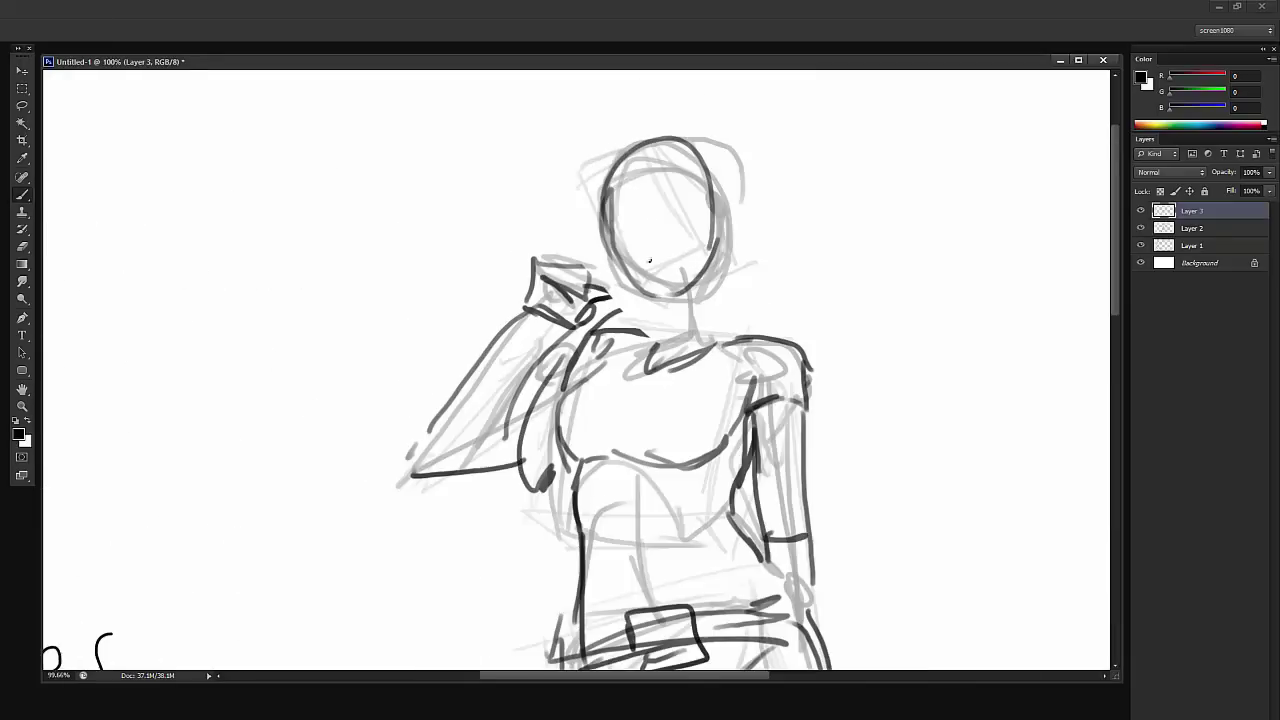
- Try facial feature strokes inside the oval head and undo them together with the oval outline
{"action": "left_click_drag", "start_coordinate": [640, 256], "coordinate": [678, 254]}
{"action": "left_click_drag", "start_coordinate": [628, 198], "coordinate": [711, 218]}
{"action": "key", "text": "ctrl+alt+z"}
{"action": "key", "text": "ctrl+alt+z"}
{"action": "key", "text": "ctrl+alt+z"}
{"action": "key", "text": "ctrl+alt+z"}
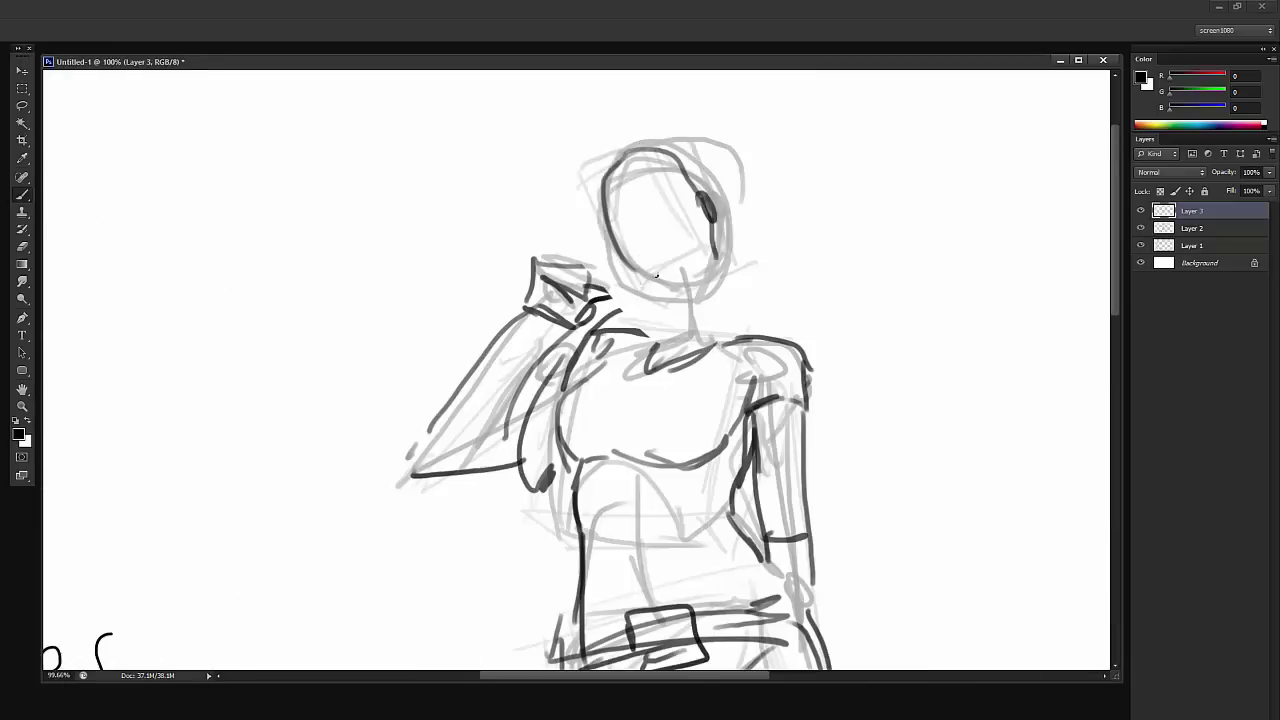
- Draw the neck, eyes, mouth and shaded jaw on the tilted face, and frame it with short hair
{"action": "left_click_drag", "start_coordinate": [706, 264], "coordinate": [695, 336]}
{"action": "scroll", "coordinate": [648, 213], "scroll_direction": "up", "scroll_amount": 5}
{"action": "left_click_drag", "start_coordinate": [632, 256], "coordinate": [676, 244]}
{"action": "left_click_drag", "start_coordinate": [656, 191], "coordinate": [690, 181]}
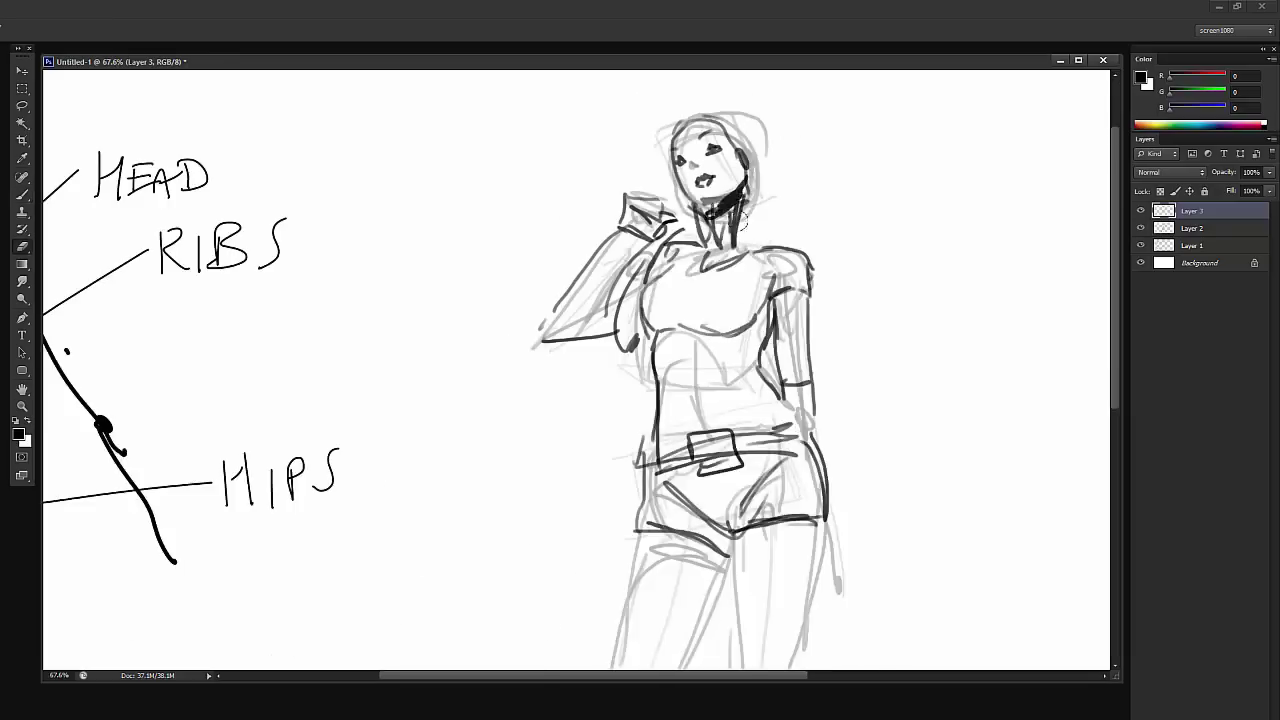
{"action": "mouse_move", "coordinate": [712, 118]}
{"action": "left_mouse_down"}
{"action": "mouse_move", "coordinate": [752, 172]}
{"action": "mouse_move", "coordinate": [750, 250]}
{"action": "left_mouse_up"}
{"action": "left_click_drag", "start_coordinate": [665, 125], "coordinate": [672, 205]}
- Outline both legs with knees and tall cuffed boots, and finish the lowered forearm and both hands
{"action": "scroll", "coordinate": [742, 195], "scroll_direction": "down", "scroll_amount": 2}
{"action": "scroll", "coordinate": [742, 195], "scroll_direction": "down", "scroll_amount": 1}
{"action": "mouse_move", "coordinate": [570, 354]}
{"action": "left_mouse_down"}
{"action": "mouse_move", "coordinate": [614, 362]}
{"action": "mouse_move", "coordinate": [578, 464]}
{"action": "left_mouse_up"}
{"action": "mouse_move", "coordinate": [611, 366]}
{"action": "left_mouse_down"}
{"action": "mouse_move", "coordinate": [604, 514]}
{"action": "mouse_move", "coordinate": [561, 600]}
{"action": "left_mouse_up"}
{"action": "left_click_drag", "start_coordinate": [601, 540], "coordinate": [586, 606]}
{"action": "left_click_drag", "start_coordinate": [562, 380], "coordinate": [508, 488]}
{"action": "left_click_drag", "start_coordinate": [472, 480], "coordinate": [432, 600]}
{"action": "left_click_drag", "start_coordinate": [514, 480], "coordinate": [452, 604]}
{"action": "left_click_drag", "start_coordinate": [492, 240], "coordinate": [511, 226]}
{"action": "left_click_drag", "start_coordinate": [609, 270], "coordinate": [622, 346]}
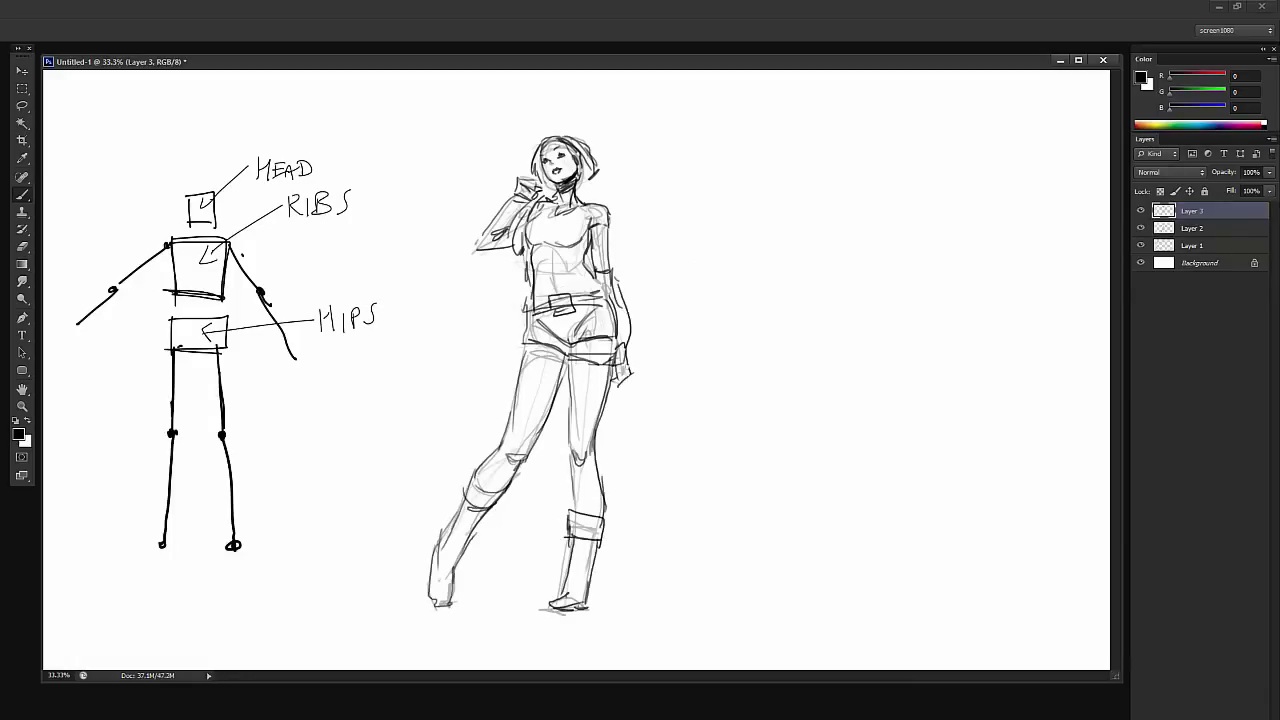
- Merge and fade the sketch layers, add a new layer, and draw detailed eyebrows, eyes and lashes on the face
{"action": "key", "text": "ctrl+e"}
{"action": "left_click_drag", "start_coordinate": [1230, 173], "coordinate": [1190, 175]}
{"action": "key", "text": "ctrl+shift+alt+n"}
{"action": "scroll", "coordinate": [562, 152], "scroll_direction": "up", "scroll_amount": 8}
{"action": "mouse_move", "coordinate": [596, 172]}
{"action": "left_mouse_down"}
{"action": "mouse_move", "coordinate": [547, 190]}
{"action": "mouse_move", "coordinate": [574, 148]}
{"action": "left_mouse_up"}
{"action": "left_click_drag", "start_coordinate": [512, 150], "coordinate": [592, 116]}
{"action": "left_click_drag", "start_coordinate": [416, 182], "coordinate": [467, 178]}
{"action": "left_click_drag", "start_coordinate": [436, 228], "coordinate": [474, 214]}
{"action": "left_click_drag", "start_coordinate": [566, 168], "coordinate": [588, 180]}
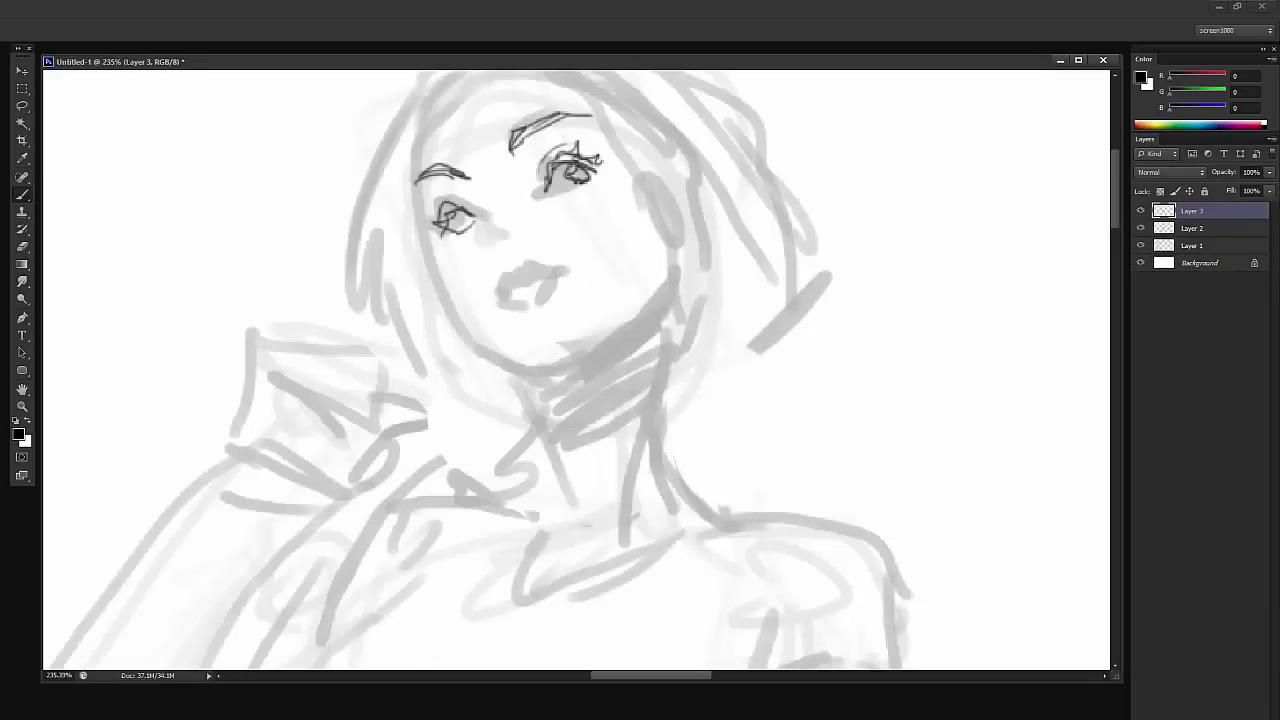
- Draw the nose and detailed lips on the face
{"action": "mouse_move", "coordinate": [468, 182]}
{"action": "left_mouse_down"}
{"action": "mouse_move", "coordinate": [494, 258]}
{"action": "mouse_move", "coordinate": [524, 243]}
{"action": "left_mouse_up"}
{"action": "mouse_move", "coordinate": [499, 290]}
{"action": "left_mouse_down"}
{"action": "mouse_move", "coordinate": [519, 270]}
{"action": "mouse_move", "coordinate": [556, 272]}
{"action": "left_mouse_up"}
{"action": "mouse_move", "coordinate": [506, 300]}
{"action": "left_mouse_down"}
{"action": "mouse_move", "coordinate": [570, 271]}
{"action": "mouse_move", "coordinate": [549, 317]}
{"action": "left_mouse_up"}
{"action": "scroll", "coordinate": [694, 405], "scroll_direction": "down", "scroll_amount": 2}
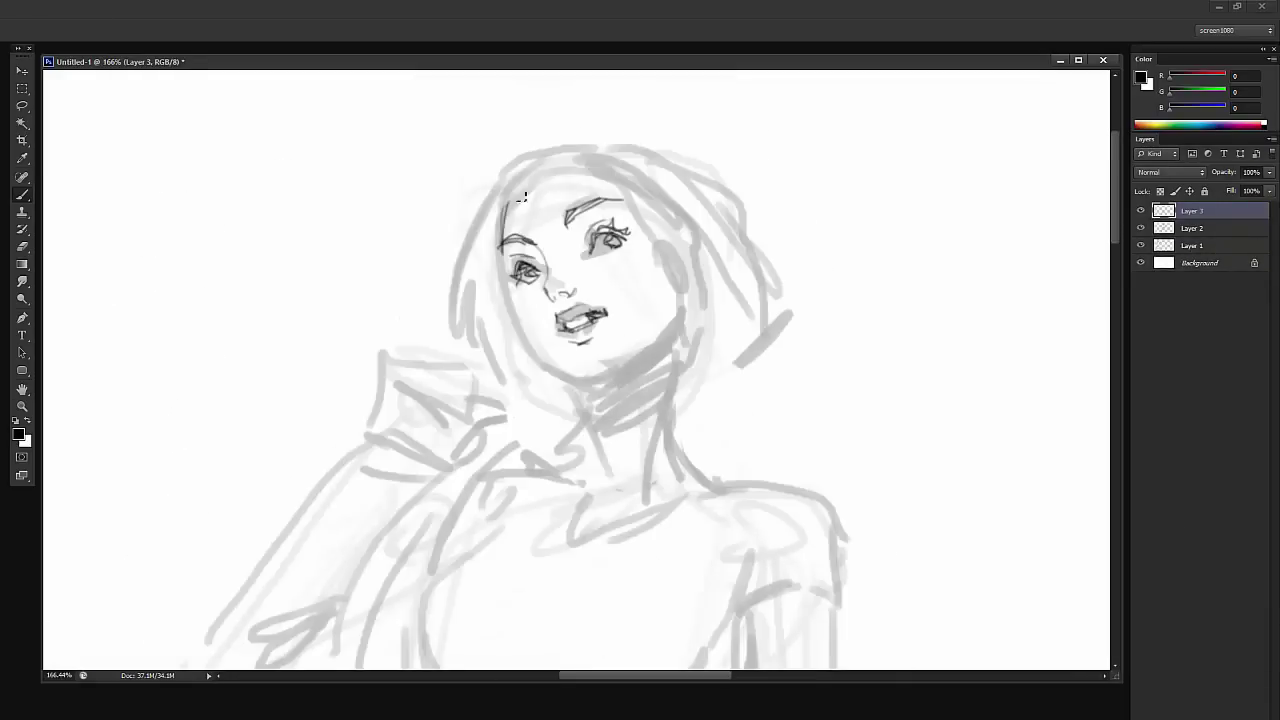
- Refine the hairline, the hair beside the cheek and the contour of the cheek, chin and jaw
{"action": "left_click_drag", "start_coordinate": [512, 200], "coordinate": [630, 196]}
{"action": "left_click_drag", "start_coordinate": [502, 184], "coordinate": [455, 290]}
{"action": "mouse_move", "coordinate": [476, 262]}
{"action": "left_mouse_down"}
{"action": "mouse_move", "coordinate": [441, 335]}
{"action": "mouse_move", "coordinate": [574, 383]}
{"action": "left_mouse_up"}
{"action": "key", "text": "ctrl+z"}
{"action": "left_click_drag", "start_coordinate": [514, 300], "coordinate": [578, 380]}
{"action": "left_click_drag", "start_coordinate": [598, 380], "coordinate": [675, 322]}
- Refine the outer hair, neck and neckline, and carry the clean linework down the rest of the figure
{"action": "left_click_drag", "start_coordinate": [510, 172], "coordinate": [776, 278]}
{"action": "left_click_drag", "start_coordinate": [692, 245], "coordinate": [652, 478]}
{"action": "left_click_drag", "start_coordinate": [579, 514], "coordinate": [668, 474]}
{"action": "left_click_drag", "start_coordinate": [791, 301], "coordinate": [763, 301]}
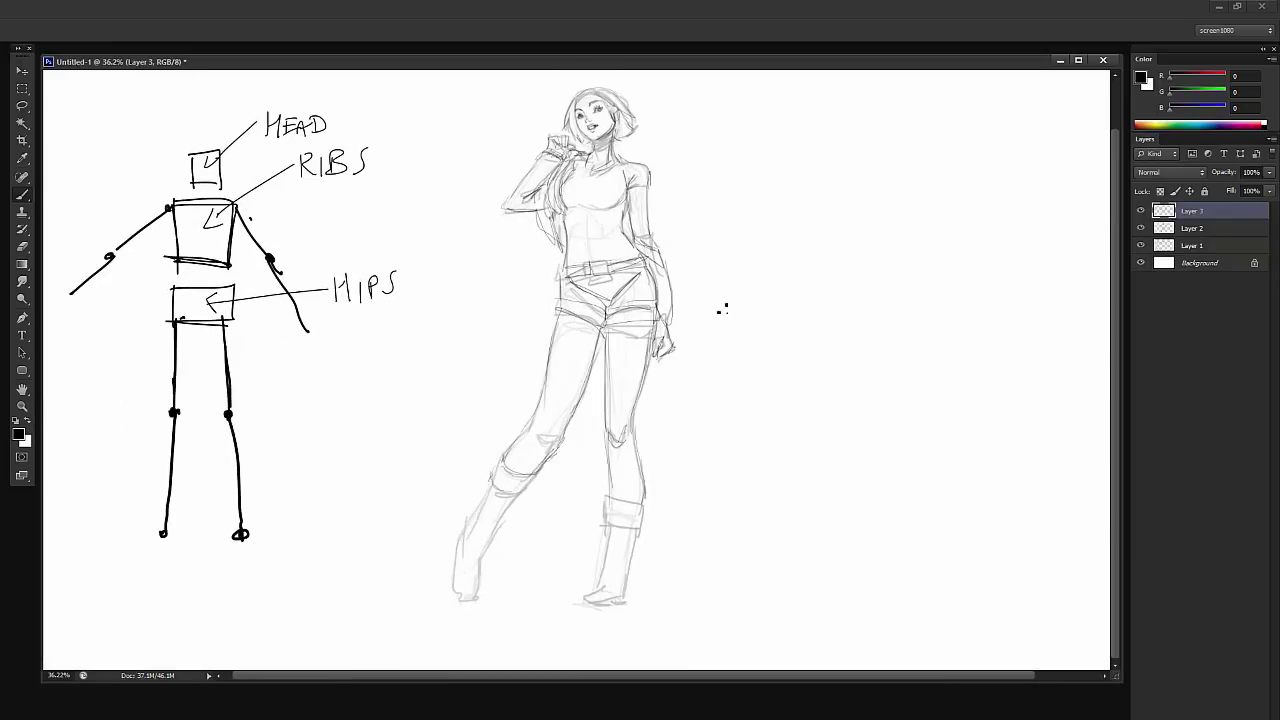
- Move the finished figure closer to the labelled mannequin and confirm a 13 px brush at 100% hardness
{"action": "left_click", "coordinate": [1192, 228]}
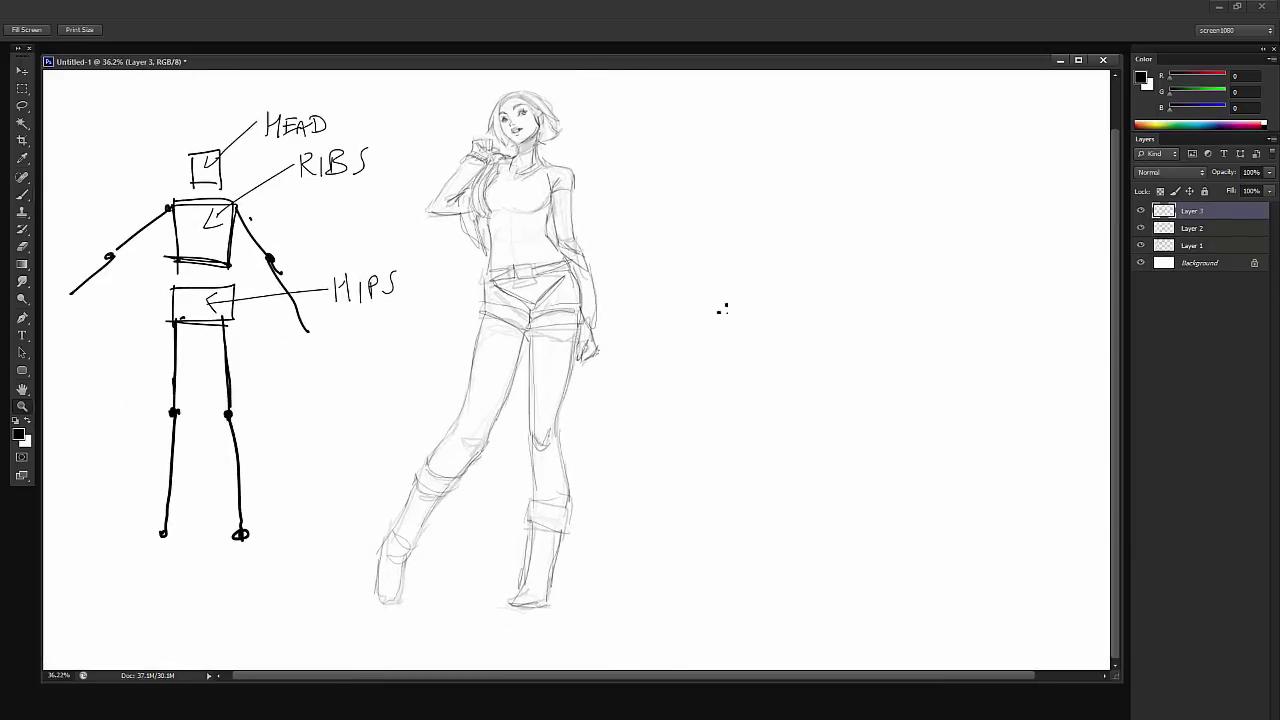
{"action": "right_click", "coordinate": [722, 309]}
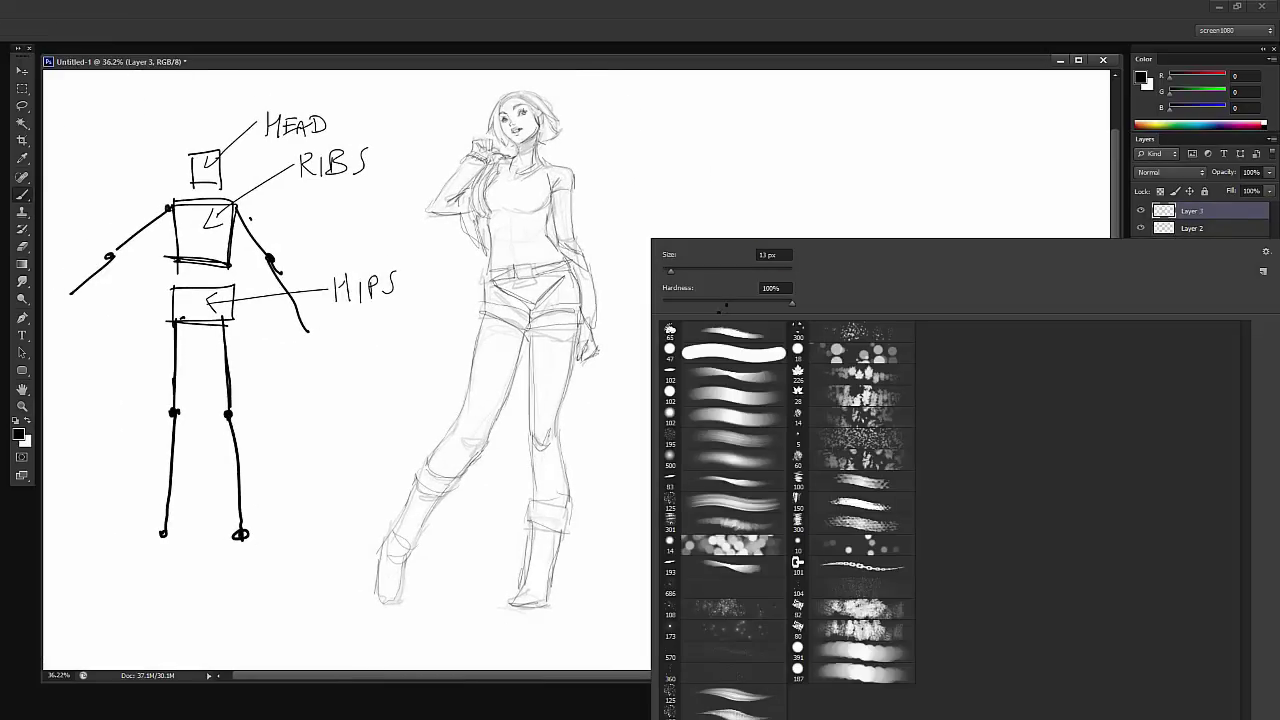
{"action": "key", "text": "Return"}
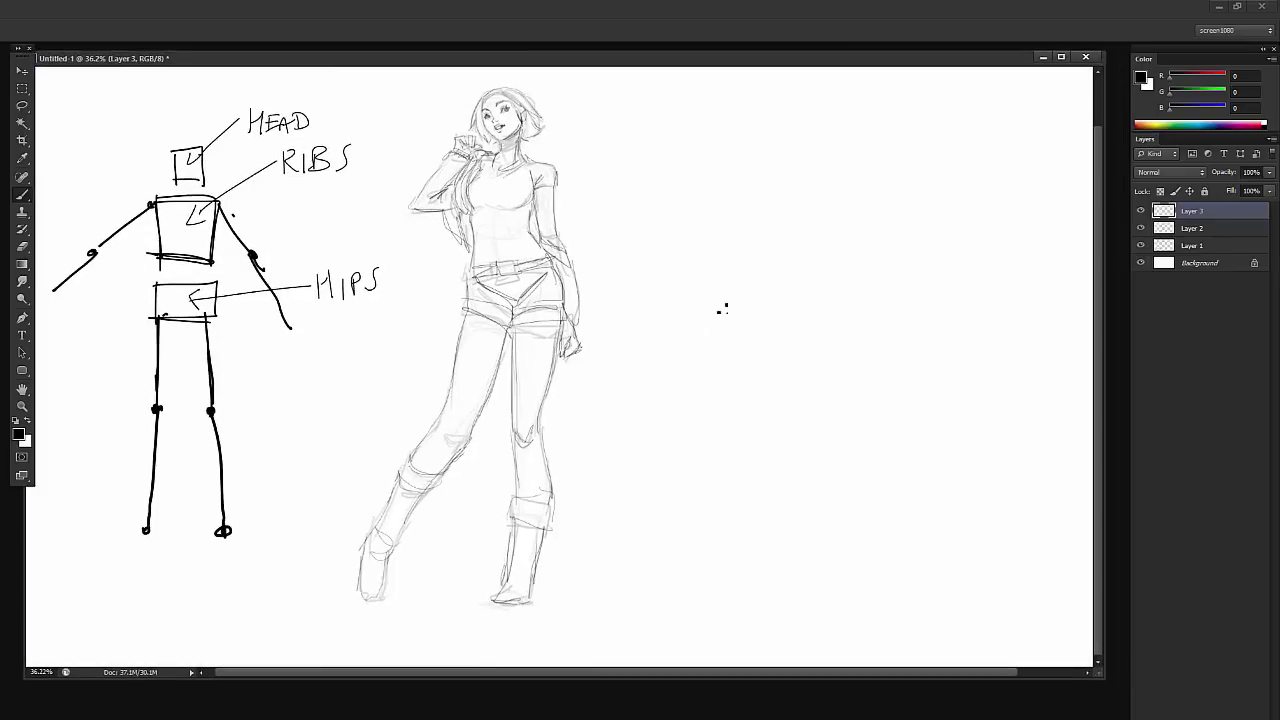
- Draw a large ribcage box with front, side and top faces in the empty area beside the finished figure
{"action": "left_click_drag", "start_coordinate": [740, 248], "coordinate": [742, 296]}
{"action": "mouse_move", "coordinate": [736, 206]}
{"action": "left_mouse_down"}
{"action": "mouse_move", "coordinate": [828, 210]}
{"action": "mouse_move", "coordinate": [828, 284]}
{"action": "mouse_move", "coordinate": [777, 303]}
{"action": "left_mouse_up"}
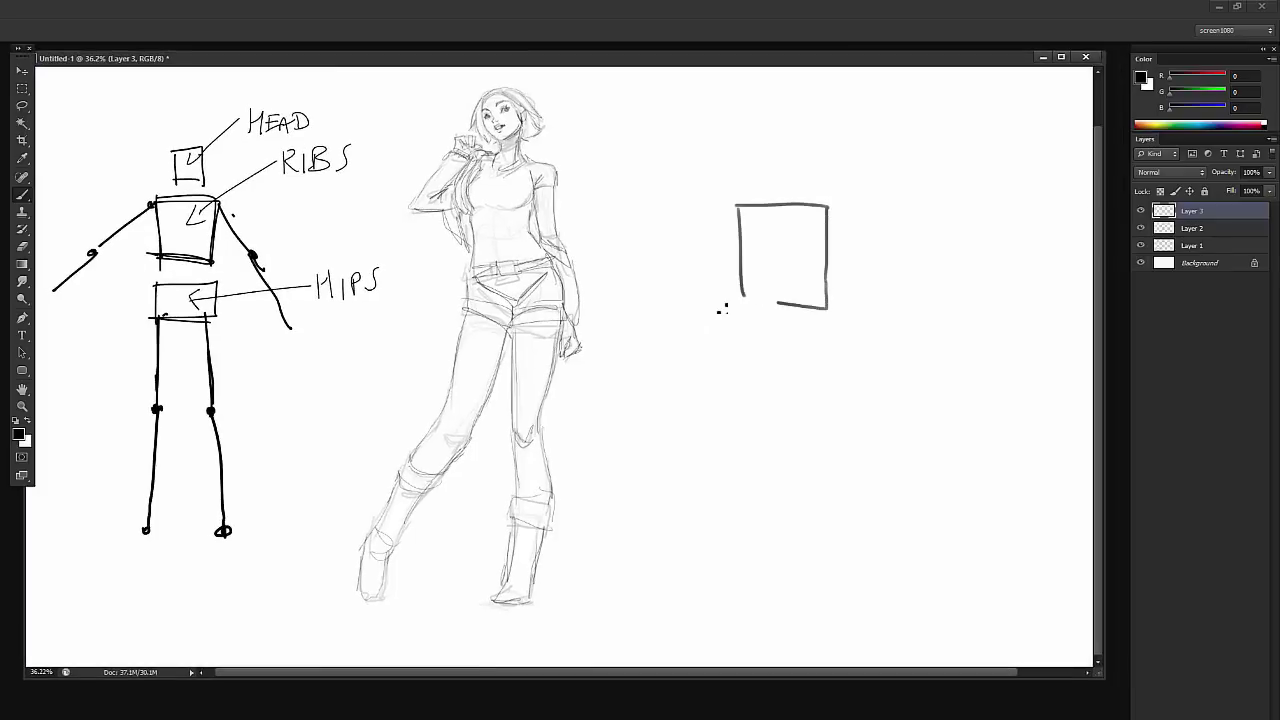
{"action": "left_click_drag", "start_coordinate": [827, 206], "coordinate": [849, 199]}
{"action": "left_click_drag", "start_coordinate": [848, 201], "coordinate": [845, 308]}
{"action": "left_click_drag", "start_coordinate": [737, 204], "coordinate": [848, 197]}
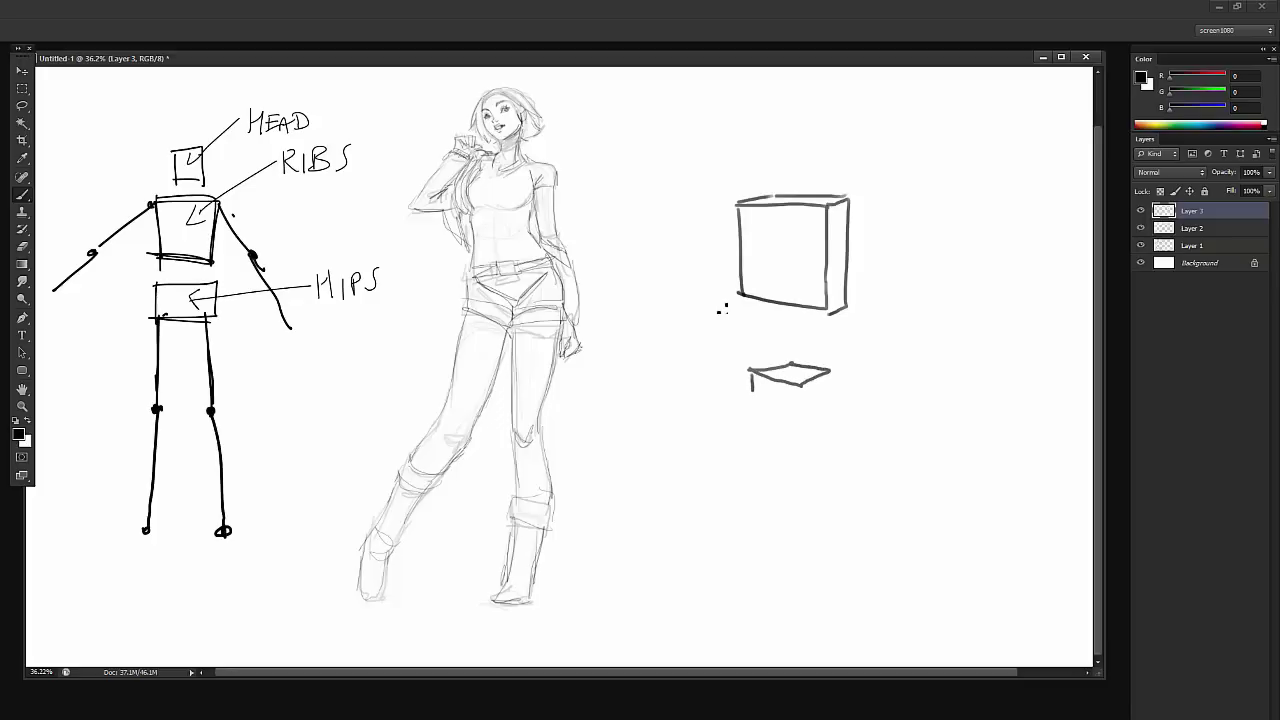
- Draw a small hips box under the ribcage box, connect them with tapering waist lines, and add two pointed thighs
{"action": "left_click_drag", "start_coordinate": [834, 322], "coordinate": [824, 370]}
{"action": "mouse_move", "coordinate": [738, 298]}
{"action": "left_mouse_down"}
{"action": "mouse_move", "coordinate": [750, 455]}
{"action": "mouse_move", "coordinate": [782, 398]}
{"action": "mouse_move", "coordinate": [851, 518]}
{"action": "left_mouse_up"}
{"action": "left_click_drag", "start_coordinate": [805, 398], "coordinate": [850, 514]}
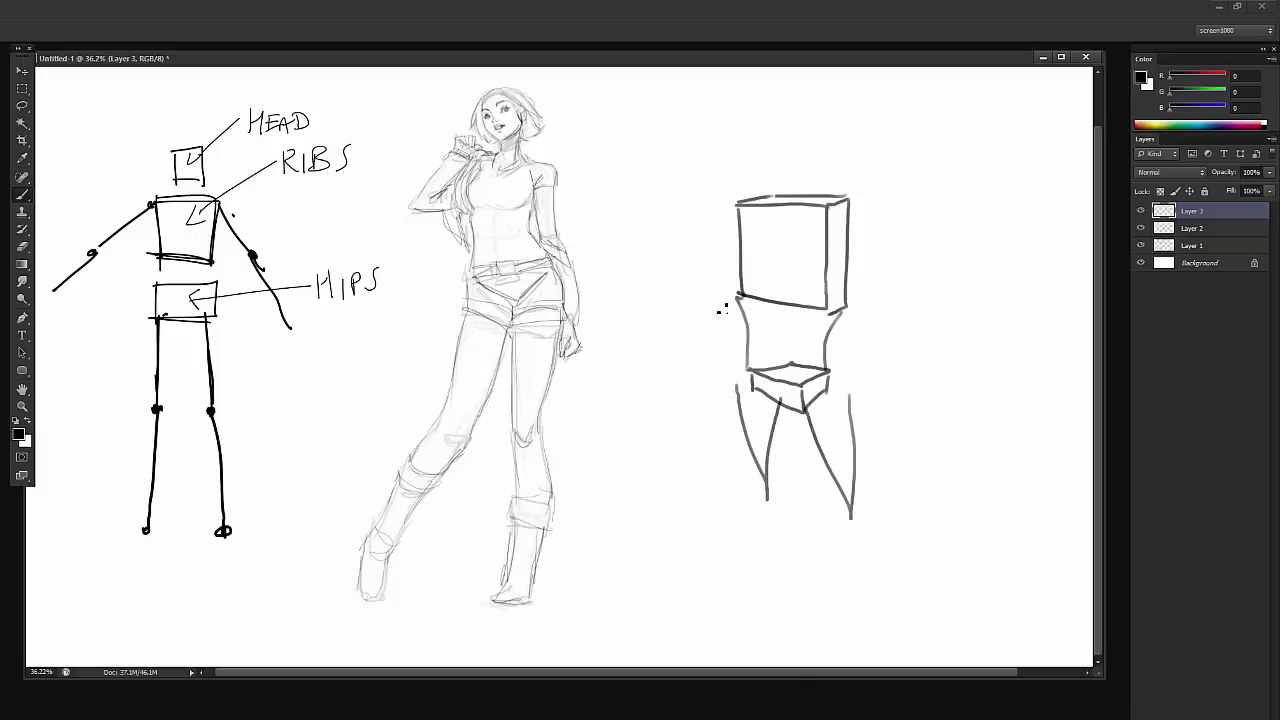
- Add broad shoulders, tapered upper arms and chest muscle lines around the ribcage box
{"action": "mouse_move", "coordinate": [720, 200]}
{"action": "left_mouse_down"}
{"action": "mouse_move", "coordinate": [662, 316]}
{"action": "mouse_move", "coordinate": [722, 268]}
{"action": "left_mouse_up"}
{"action": "mouse_move", "coordinate": [874, 197]}
{"action": "left_mouse_down"}
{"action": "mouse_move", "coordinate": [933, 383]}
{"action": "mouse_move", "coordinate": [848, 252]}
{"action": "left_mouse_up"}
{"action": "mouse_move", "coordinate": [770, 186]}
{"action": "left_mouse_down"}
{"action": "mouse_move", "coordinate": [828, 180]}
{"action": "mouse_move", "coordinate": [866, 194]}
{"action": "left_mouse_up"}
{"action": "mouse_move", "coordinate": [872, 206]}
{"action": "left_mouse_down"}
{"action": "mouse_move", "coordinate": [892, 256]}
{"action": "mouse_move", "coordinate": [858, 262]}
{"action": "left_mouse_up"}
{"action": "left_click_drag", "start_coordinate": [730, 200], "coordinate": [708, 258]}
{"action": "left_click_drag", "start_coordinate": [708, 258], "coordinate": [750, 237]}
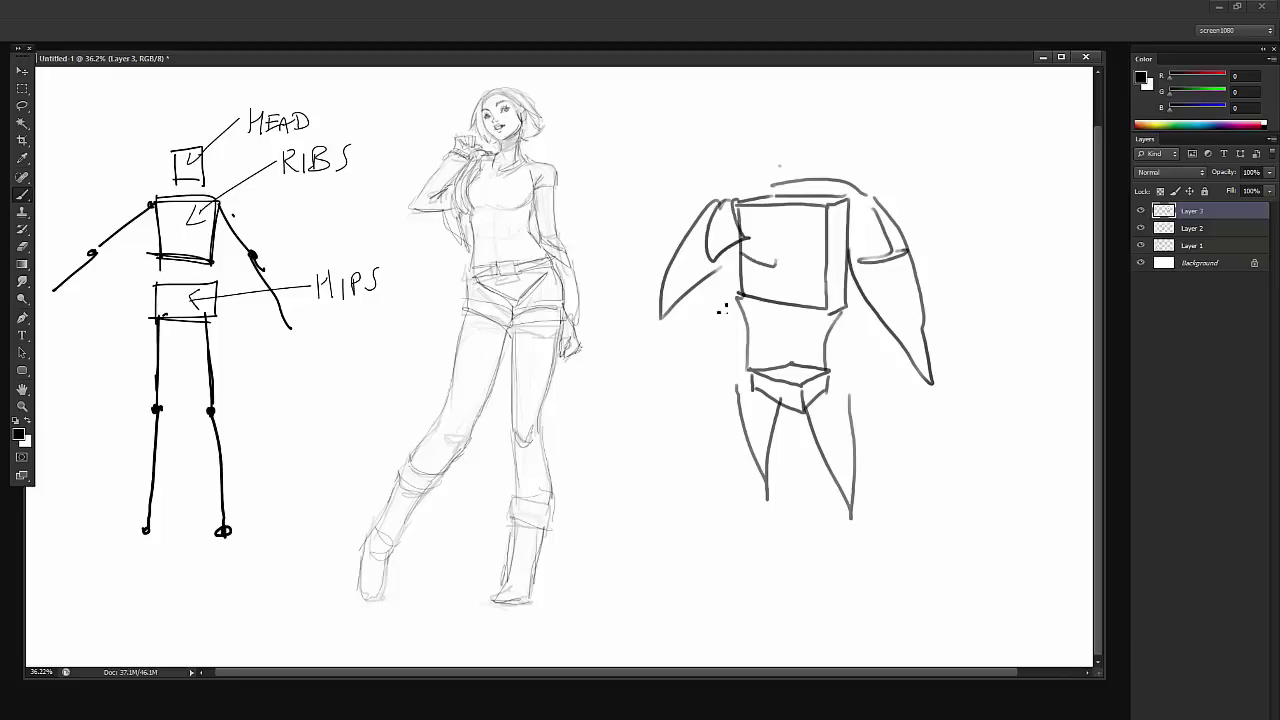
- Add a small oval head above the shoulders and tapered forearms to both arms of the muscular figure
{"action": "left_click_drag", "start_coordinate": [779, 165], "coordinate": [785, 115]}
{"action": "mouse_move", "coordinate": [649, 287]}
{"action": "left_mouse_down"}
{"action": "mouse_move", "coordinate": [686, 302]}
{"action": "mouse_move", "coordinate": [682, 326]}
{"action": "left_mouse_up"}
{"action": "left_click_drag", "start_coordinate": [662, 290], "coordinate": [697, 278]}
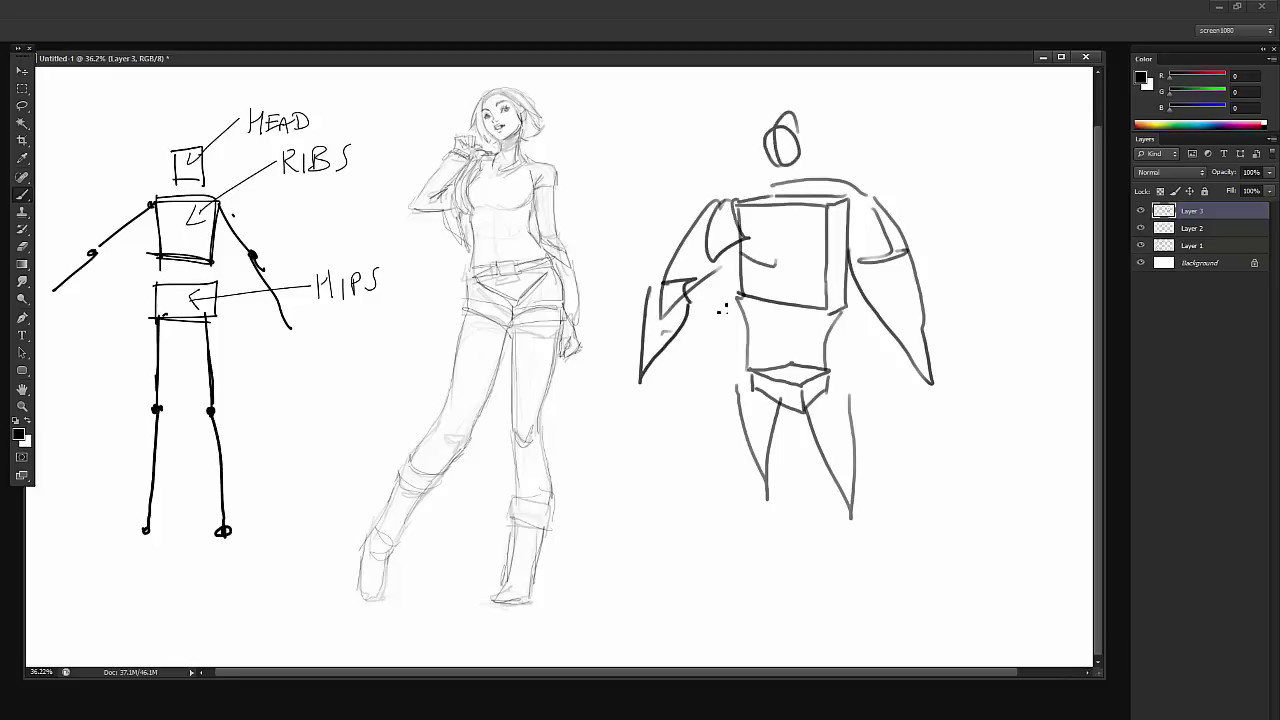
{"action": "mouse_move", "coordinate": [893, 348]}
{"action": "left_mouse_down"}
{"action": "mouse_move", "coordinate": [920, 314]}
{"action": "mouse_move", "coordinate": [946, 446]}
{"action": "left_mouse_up"}
{"action": "mouse_move", "coordinate": [893, 345]}
{"action": "left_mouse_down"}
{"action": "mouse_move", "coordinate": [938, 445]}
{"action": "mouse_move", "coordinate": [943, 430]}
{"action": "left_mouse_up"}
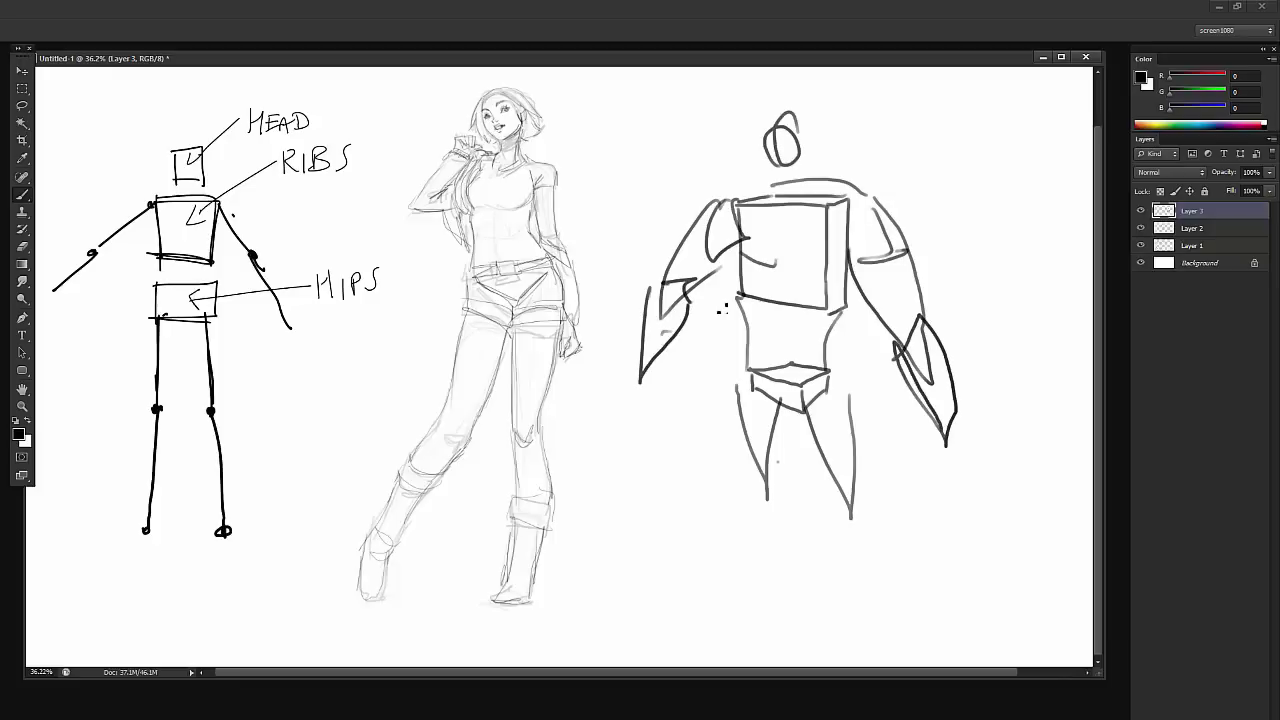
- Start the lower legs of the muscular figure, and delete the layer holding that figure
{"action": "mouse_move", "coordinate": [778, 462]}
{"action": "left_mouse_down"}
{"action": "mouse_move", "coordinate": [767, 549]}
{"action": "mouse_move", "coordinate": [785, 543]}
{"action": "left_mouse_up"}
{"action": "mouse_move", "coordinate": [846, 511]}
{"action": "left_mouse_down"}
{"action": "mouse_move", "coordinate": [887, 511]}
{"action": "mouse_move", "coordinate": [890, 571]}
{"action": "left_mouse_up"}
{"action": "left_click_drag", "start_coordinate": [850, 499], "coordinate": [885, 579]}
{"action": "key", "text": "Delete"}
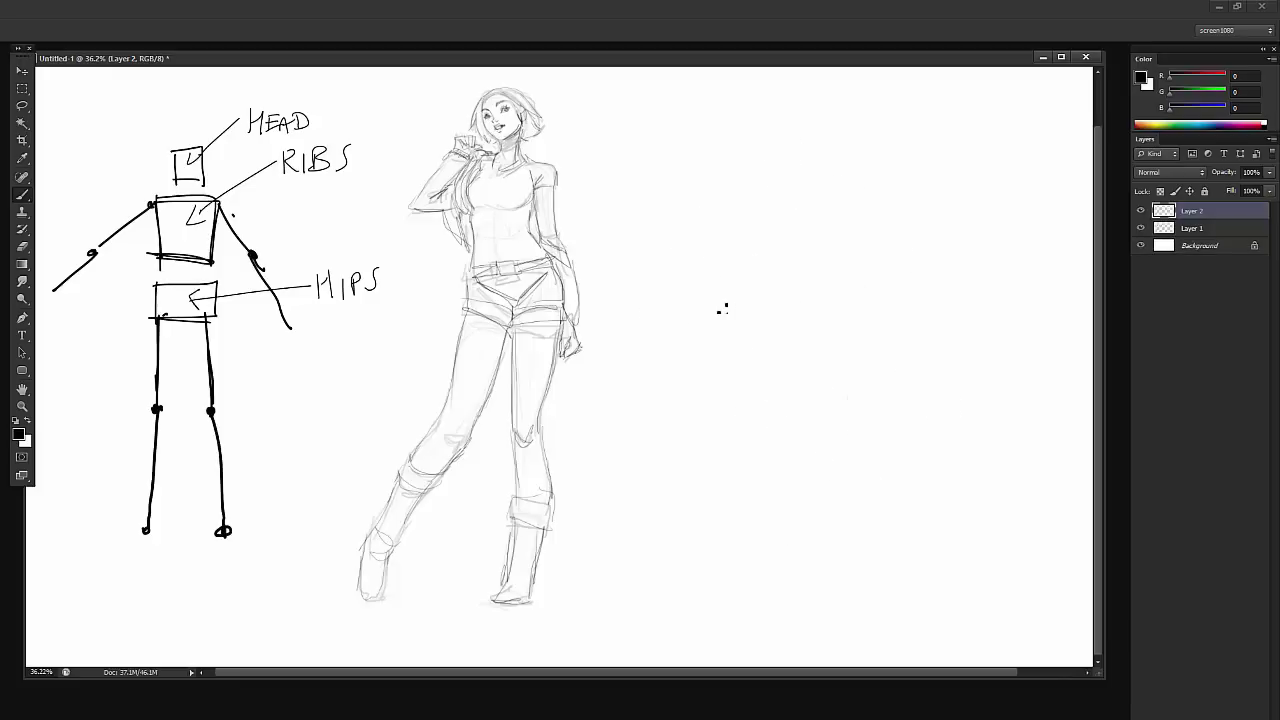
- Add a new layer and draw a ribcage box in corner-on perspective beside the finished figure, showing two sides and the top
{"action": "key", "text": "ctrl+shift+alt+n"}
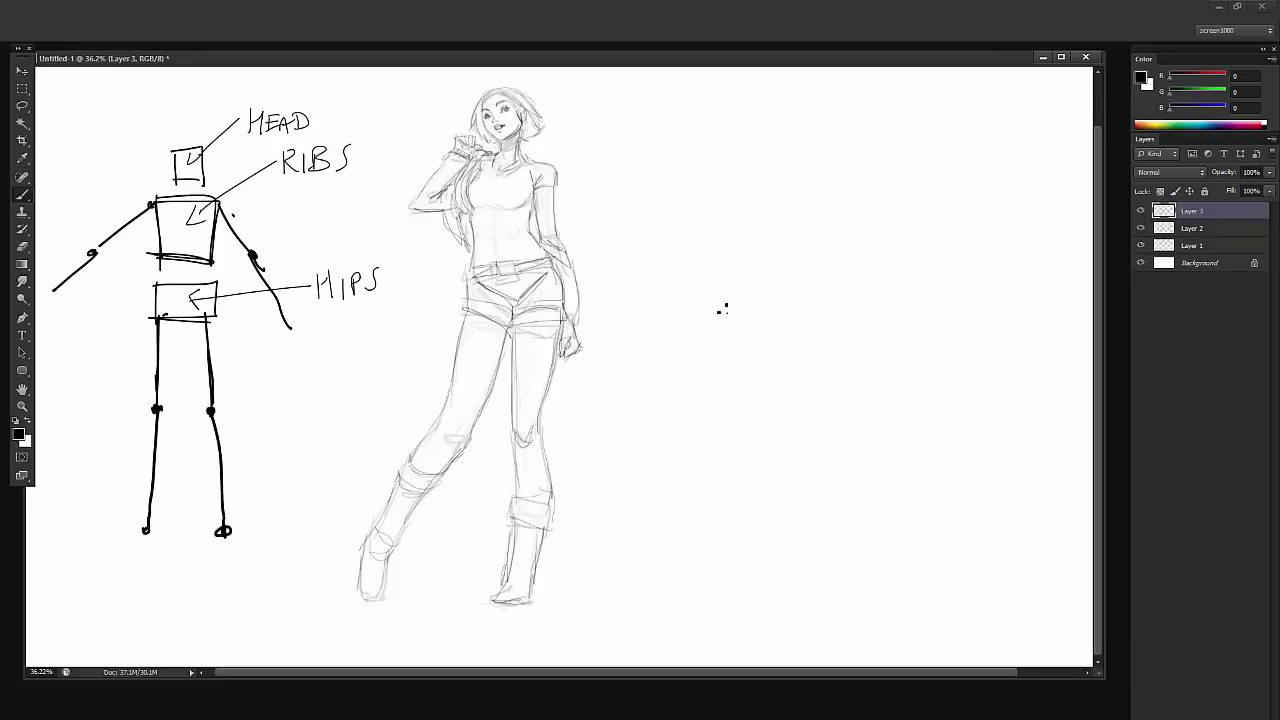
{"action": "left_click_drag", "start_coordinate": [740, 218], "coordinate": [742, 300]}
{"action": "left_click_drag", "start_coordinate": [742, 310], "coordinate": [778, 336]}
{"action": "mouse_move", "coordinate": [780, 232]}
{"action": "left_mouse_down"}
{"action": "mouse_move", "coordinate": [782, 352]}
{"action": "mouse_move", "coordinate": [862, 278]}
{"action": "left_mouse_up"}
{"action": "left_click_drag", "start_coordinate": [858, 212], "coordinate": [846, 300]}
{"action": "left_click_drag", "start_coordinate": [786, 232], "coordinate": [860, 206]}
{"action": "left_click_drag", "start_coordinate": [740, 214], "coordinate": [814, 199]}
{"action": "left_click_drag", "start_coordinate": [834, 204], "coordinate": [863, 215]}
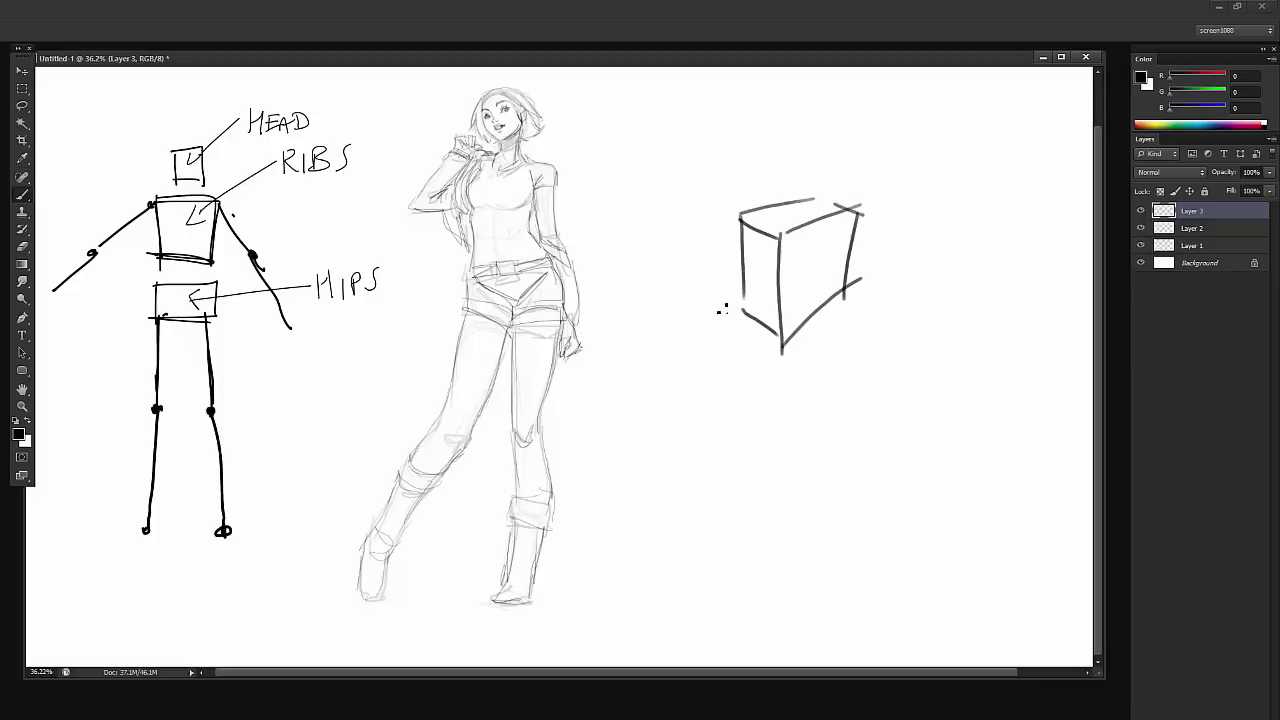
- Draw a tilted perspective hips box below the ribcage box, a head box above it, and a small shoulder joint circle
{"action": "mouse_move", "coordinate": [772, 462]}
{"action": "left_mouse_down"}
{"action": "mouse_move", "coordinate": [778, 516]}
{"action": "mouse_move", "coordinate": [864, 430]}
{"action": "mouse_move", "coordinate": [832, 420]}
{"action": "left_mouse_up"}
{"action": "mouse_move", "coordinate": [850, 408]}
{"action": "left_mouse_down"}
{"action": "mouse_move", "coordinate": [876, 432]}
{"action": "mouse_move", "coordinate": [860, 494]}
{"action": "mouse_move", "coordinate": [806, 552]}
{"action": "left_mouse_up"}
{"action": "mouse_move", "coordinate": [773, 510]}
{"action": "left_mouse_down"}
{"action": "mouse_move", "coordinate": [805, 549]}
{"action": "mouse_move", "coordinate": [866, 474]}
{"action": "left_mouse_up"}
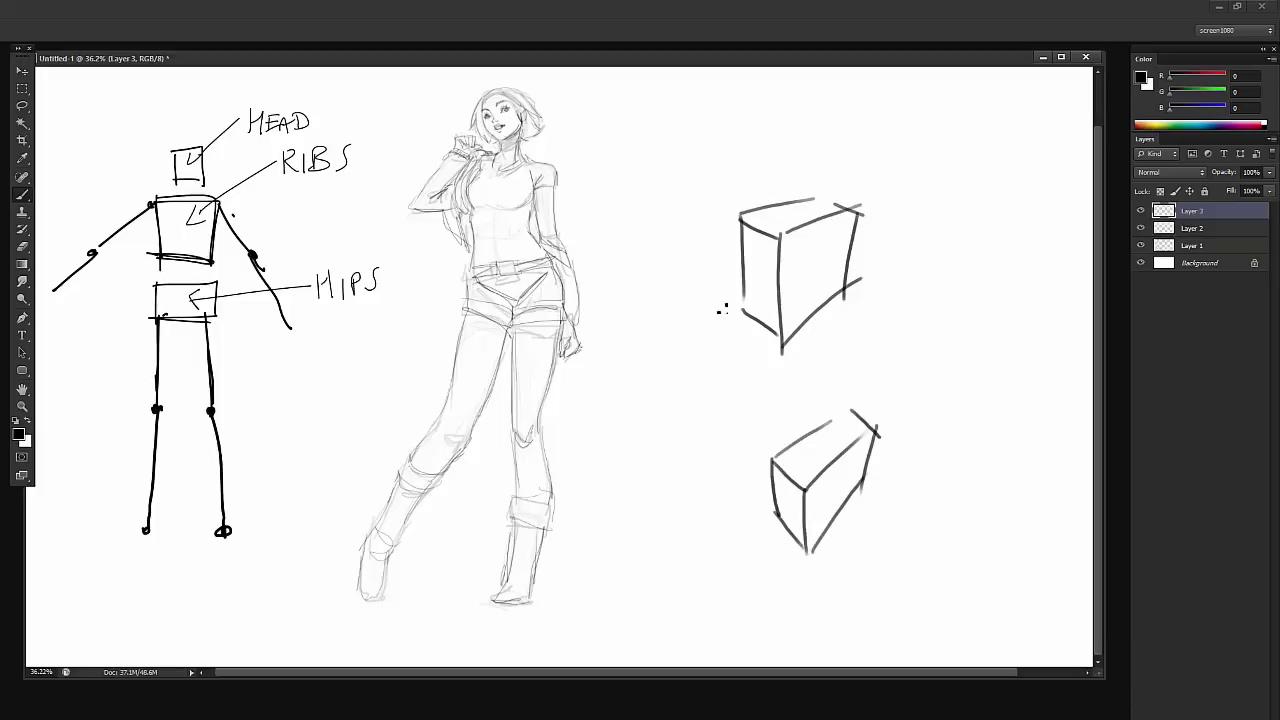
{"action": "left_click_drag", "start_coordinate": [730, 228], "coordinate": [728, 230]}
{"action": "left_click_drag", "start_coordinate": [800, 112], "coordinate": [788, 178]}
{"action": "left_click_drag", "start_coordinate": [792, 178], "coordinate": [838, 186]}
{"action": "left_click_drag", "start_coordinate": [852, 118], "coordinate": [838, 184]}
{"action": "mouse_move", "coordinate": [804, 100]}
{"action": "left_mouse_down"}
{"action": "mouse_move", "coordinate": [858, 106]}
{"action": "mouse_move", "coordinate": [872, 158]}
{"action": "left_mouse_up"}
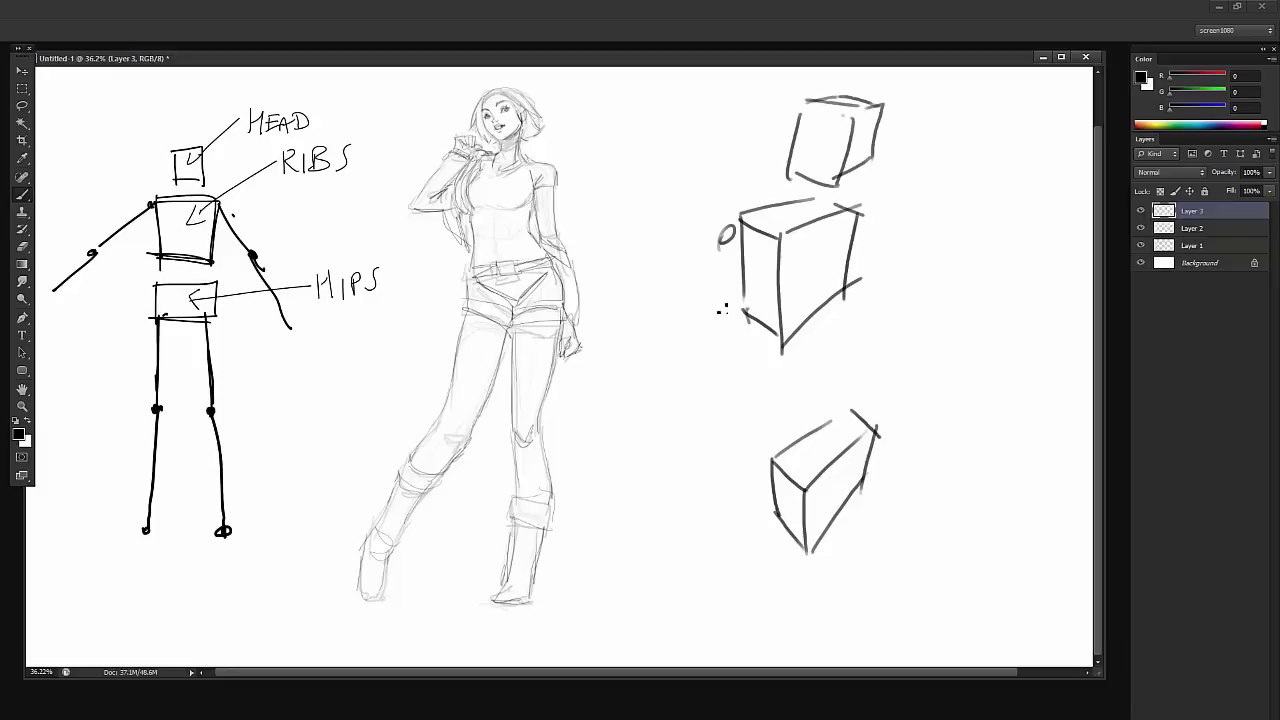
- Connect the ribs and hips with waist contours, add an upper arm and the start of both legs, and delete the figure's layer
{"action": "mouse_move", "coordinate": [748, 320]}
{"action": "left_mouse_down"}
{"action": "mouse_move", "coordinate": [777, 380]}
{"action": "mouse_move", "coordinate": [775, 484]}
{"action": "left_mouse_up"}
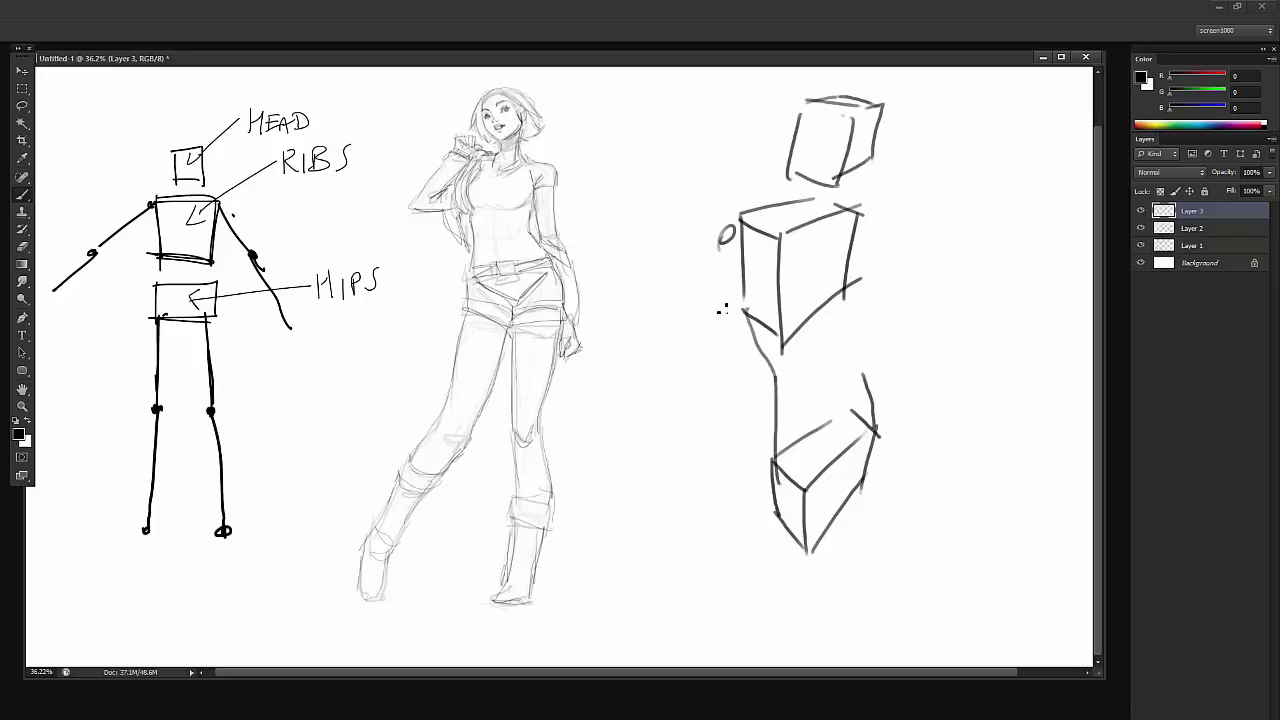
{"action": "left_click_drag", "start_coordinate": [720, 238], "coordinate": [752, 206]}
{"action": "left_click_drag", "start_coordinate": [793, 538], "coordinate": [797, 613]}
{"action": "left_click_drag", "start_coordinate": [825, 550], "coordinate": [800, 608]}
{"action": "left_click_drag", "start_coordinate": [871, 458], "coordinate": [847, 530]}
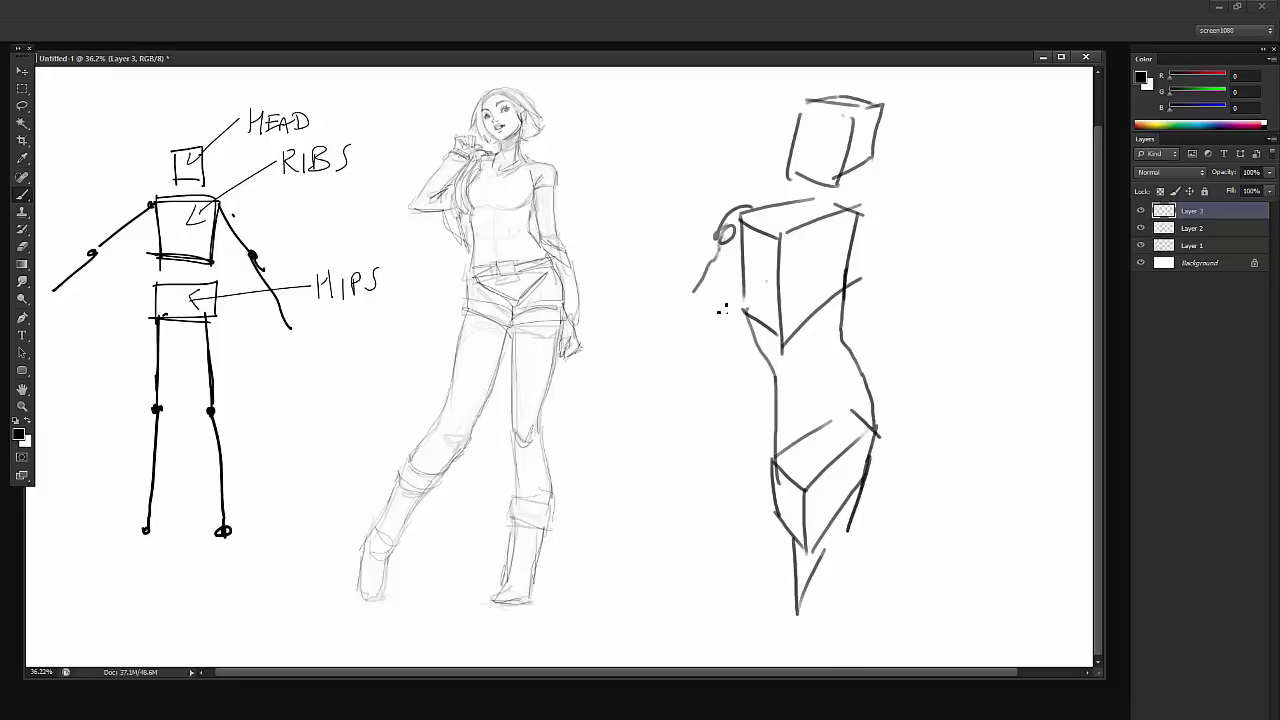
{"action": "key", "text": "Delete"}
- Add a new layer and draw a tilted ribcage box with a hips box below it slanted the opposite way
{"action": "key", "text": "ctrl+alt+shift+n"}
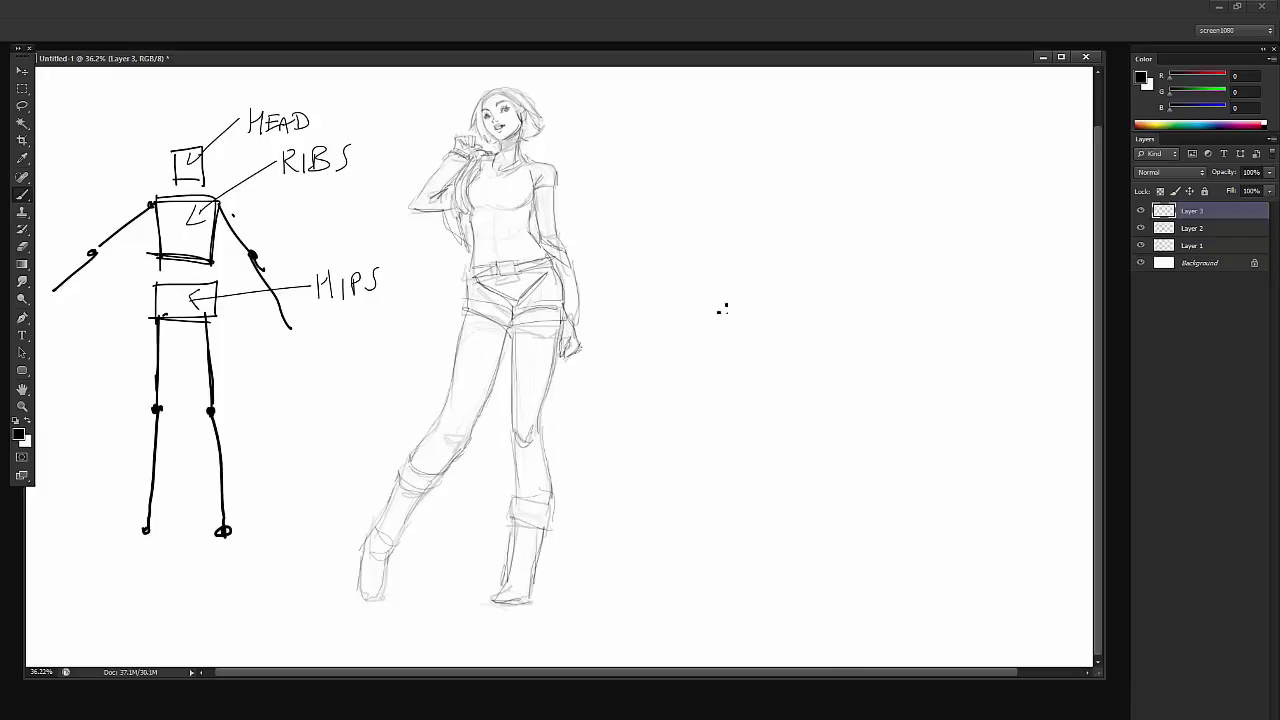
{"action": "mouse_move", "coordinate": [727, 317]}
{"action": "left_mouse_down"}
{"action": "mouse_move", "coordinate": [806, 221]}
{"action": "mouse_move", "coordinate": [829, 306]}
{"action": "left_mouse_up"}
{"action": "left_click_drag", "start_coordinate": [803, 312], "coordinate": [724, 320]}
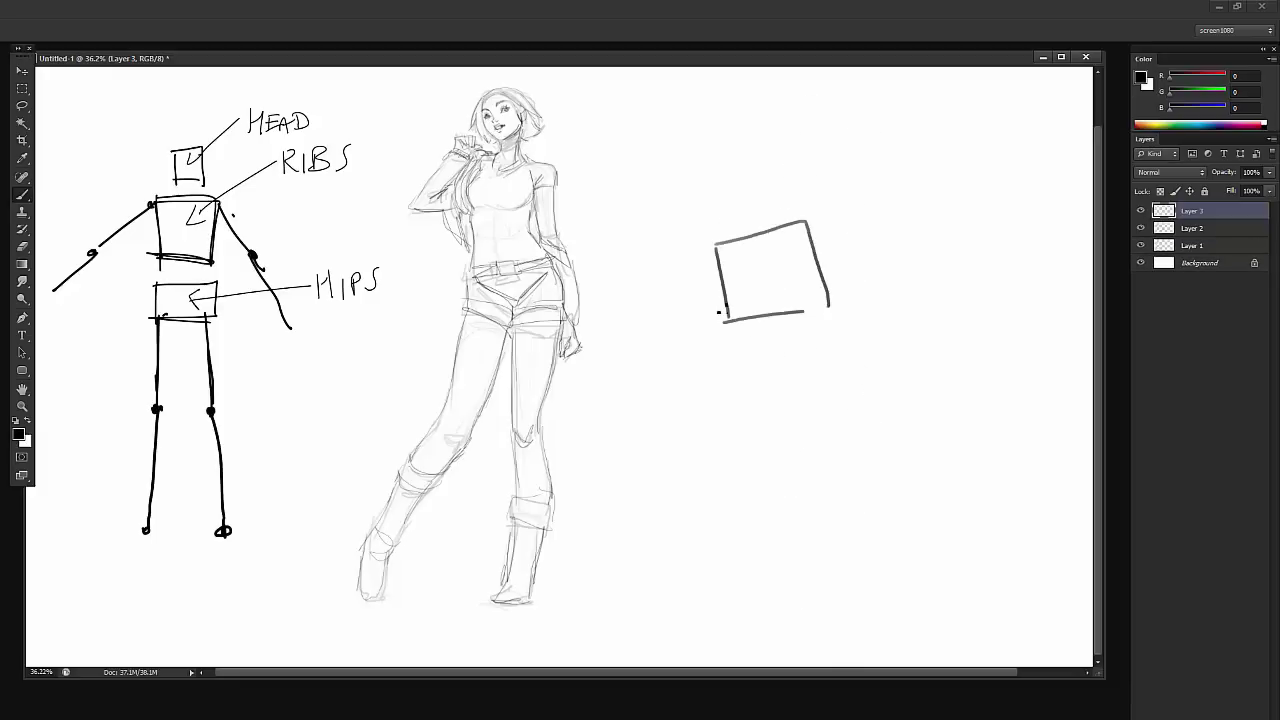
{"action": "mouse_move", "coordinate": [737, 368]}
{"action": "left_mouse_down"}
{"action": "mouse_move", "coordinate": [720, 424]}
{"action": "mouse_move", "coordinate": [830, 394]}
{"action": "left_mouse_up"}
{"action": "left_click_drag", "start_coordinate": [834, 402], "coordinate": [826, 456]}
{"action": "left_click_drag", "start_coordinate": [719, 422], "coordinate": [811, 455]}
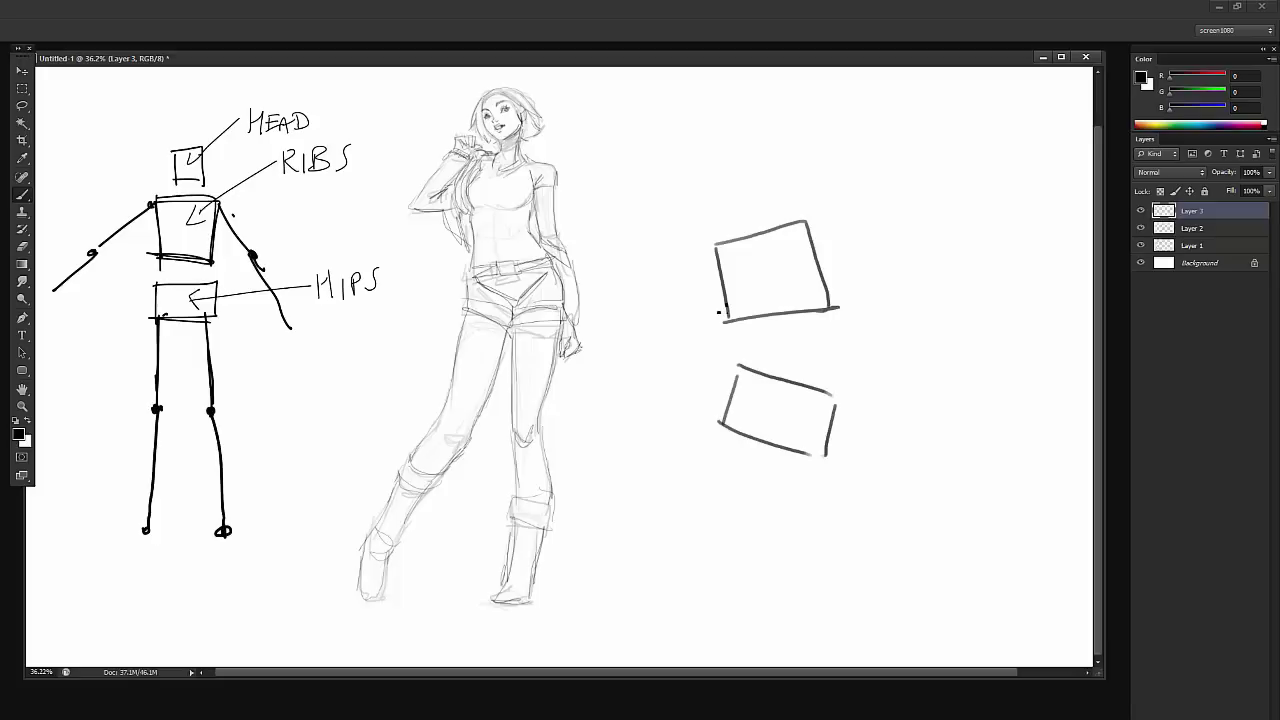
- Join the two boxes with a spine line and add upper arm lines, a neck line and an oval head
{"action": "left_click_drag", "start_coordinate": [792, 312], "coordinate": [787, 378]}
{"action": "left_click_drag", "start_coordinate": [712, 254], "coordinate": [652, 334]}
{"action": "left_click_drag", "start_coordinate": [808, 227], "coordinate": [886, 346]}
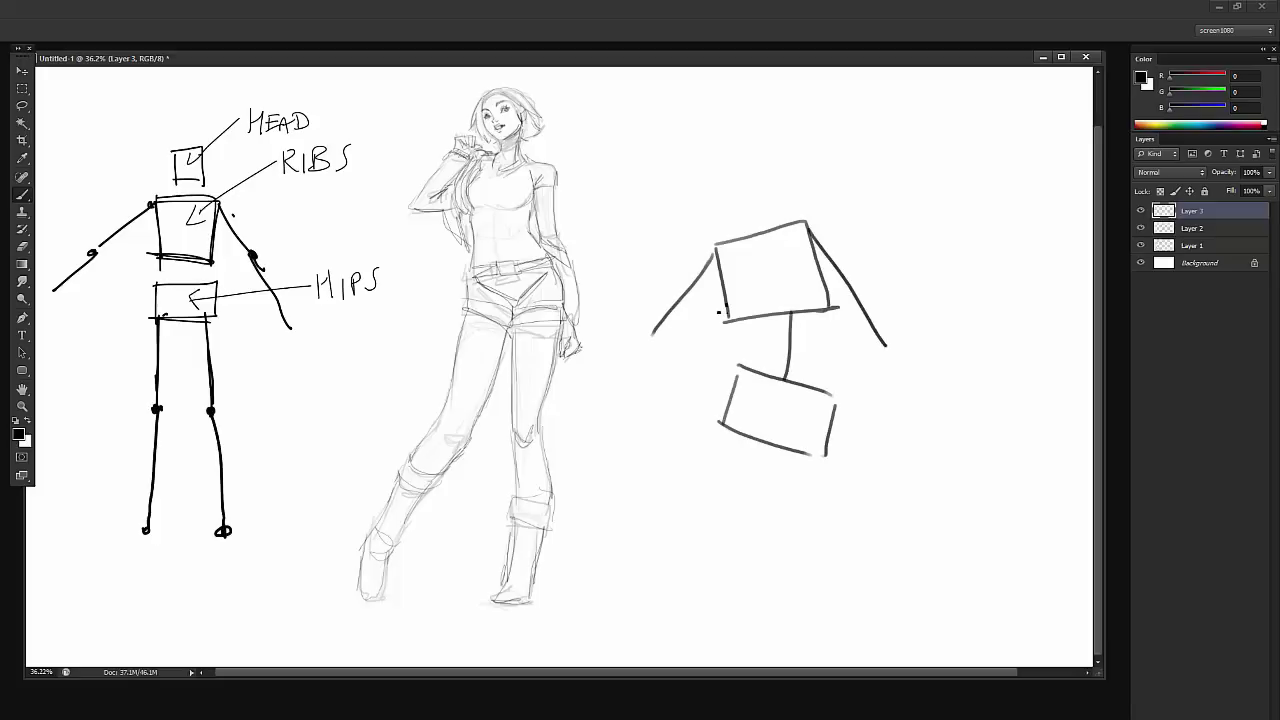
{"action": "left_click_drag", "start_coordinate": [742, 137], "coordinate": [735, 178]}
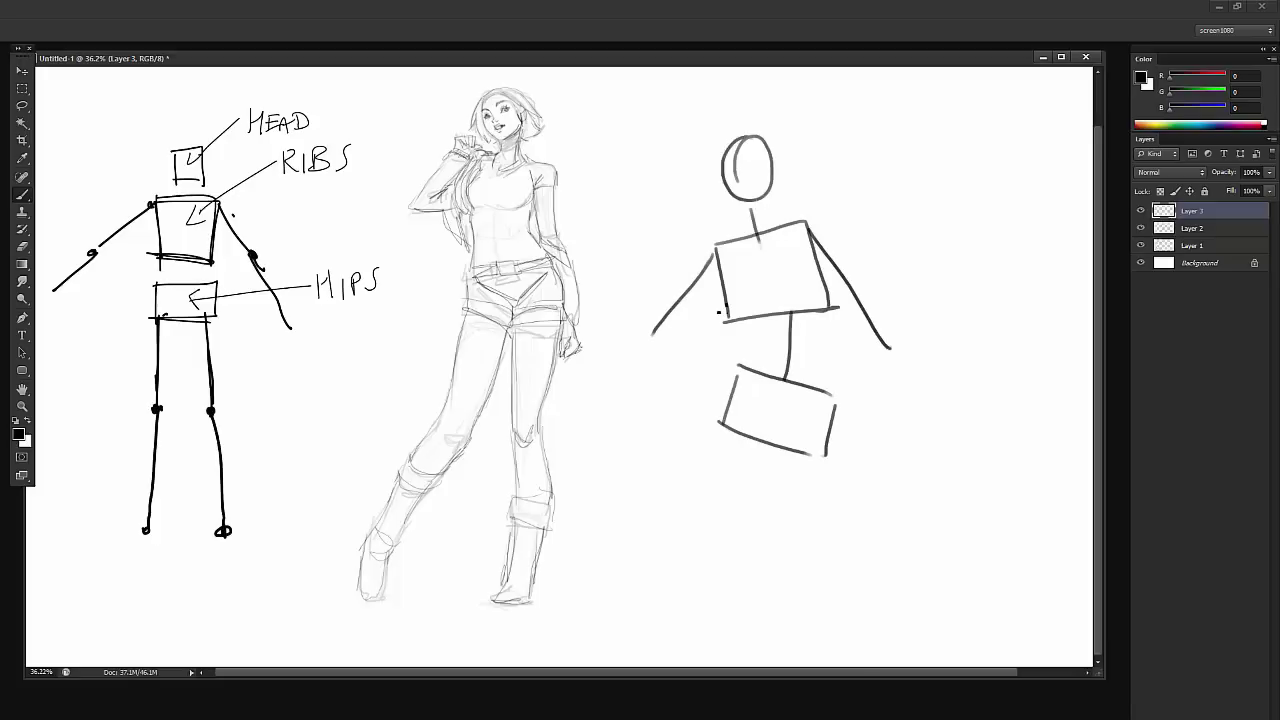
- Draw the two upper legs below the hips box with tapered thigh contours, and shape the hip area of the standing figure
{"action": "left_click_drag", "start_coordinate": [700, 432], "coordinate": [742, 626]}
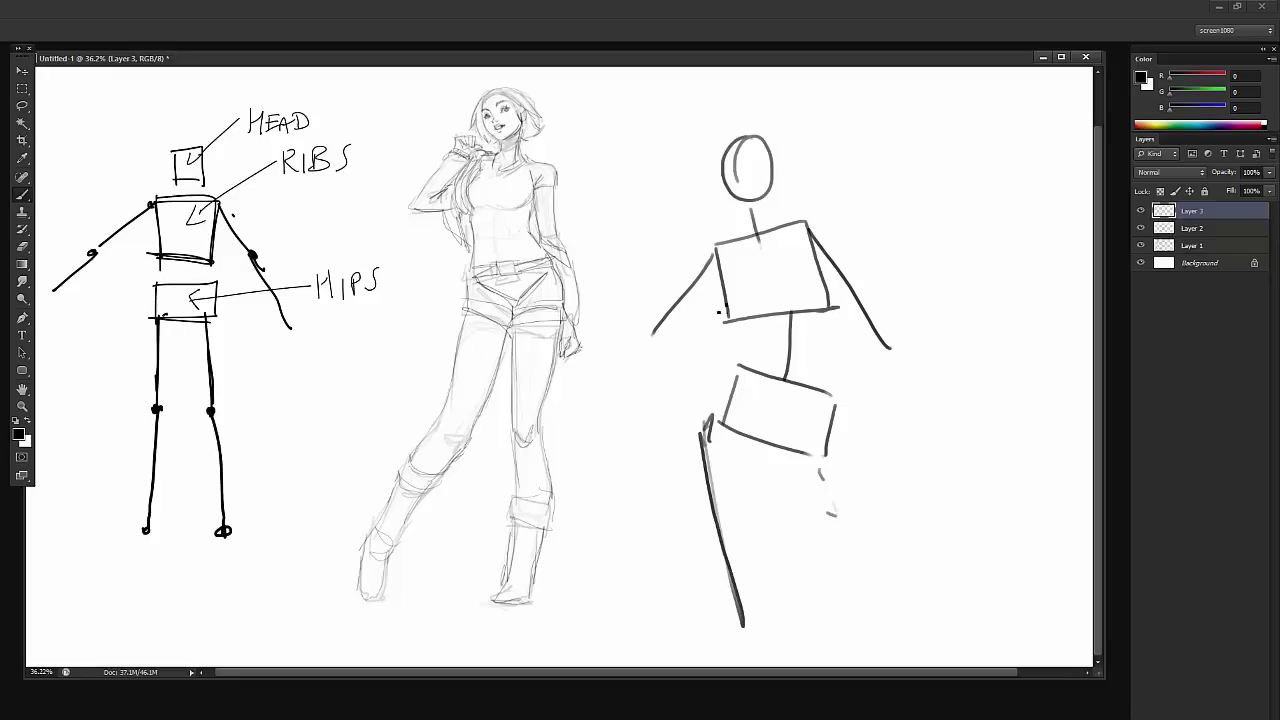
{"action": "left_click_drag", "start_coordinate": [818, 466], "coordinate": [868, 612]}
{"action": "left_click_drag", "start_coordinate": [765, 452], "coordinate": [868, 610]}
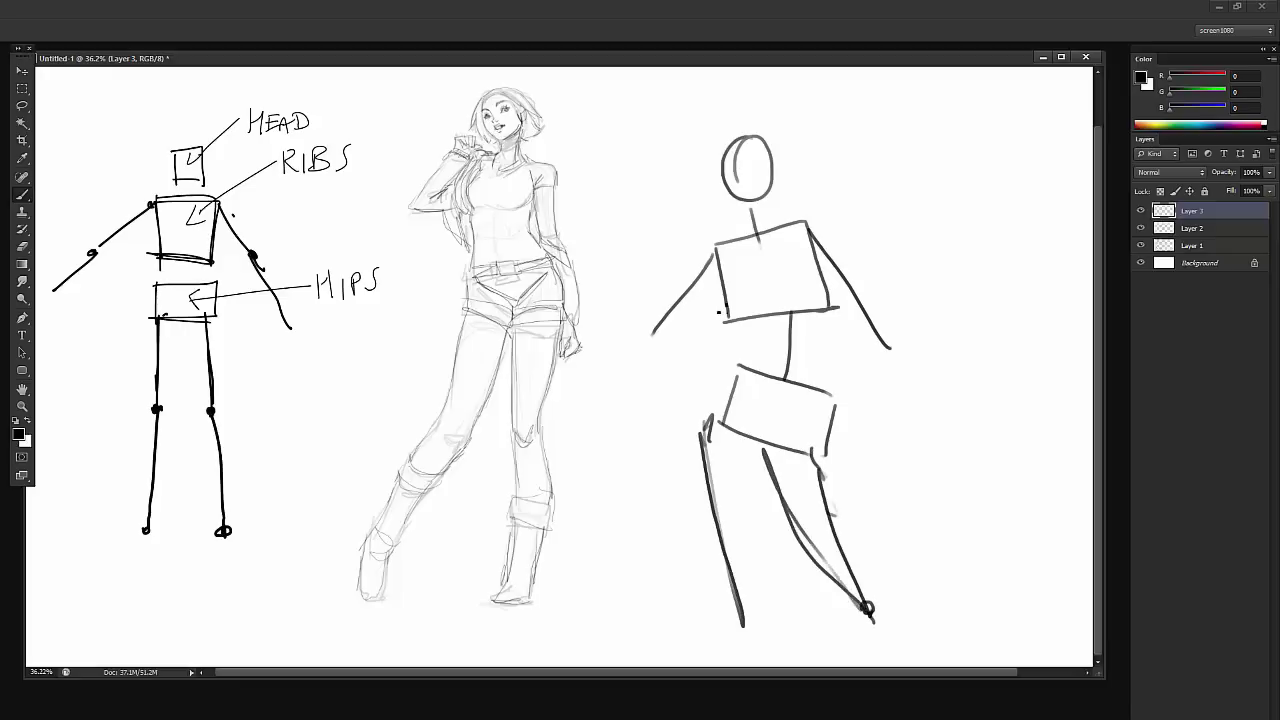
{"action": "left_click_drag", "start_coordinate": [844, 436], "coordinate": [872, 612]}
{"action": "left_click_drag", "start_coordinate": [710, 430], "coordinate": [769, 606]}
{"action": "left_click_drag", "start_coordinate": [737, 380], "coordinate": [834, 412]}
- Add a forearm bent toward the hip, a straight forearm with a long diagonal line, and chest forms, and shift the drawing up and left
{"action": "left_click_drag", "start_coordinate": [714, 252], "coordinate": [641, 330]}
{"action": "left_click_drag", "start_coordinate": [641, 330], "coordinate": [711, 363]}
{"action": "left_click_drag", "start_coordinate": [885, 346], "coordinate": [939, 490]}
{"action": "left_click_drag", "start_coordinate": [963, 422], "coordinate": [828, 624]}
{"action": "left_click_drag", "start_coordinate": [724, 262], "coordinate": [772, 272]}
{"action": "left_click_drag", "start_coordinate": [942, 322], "coordinate": [898, 288]}
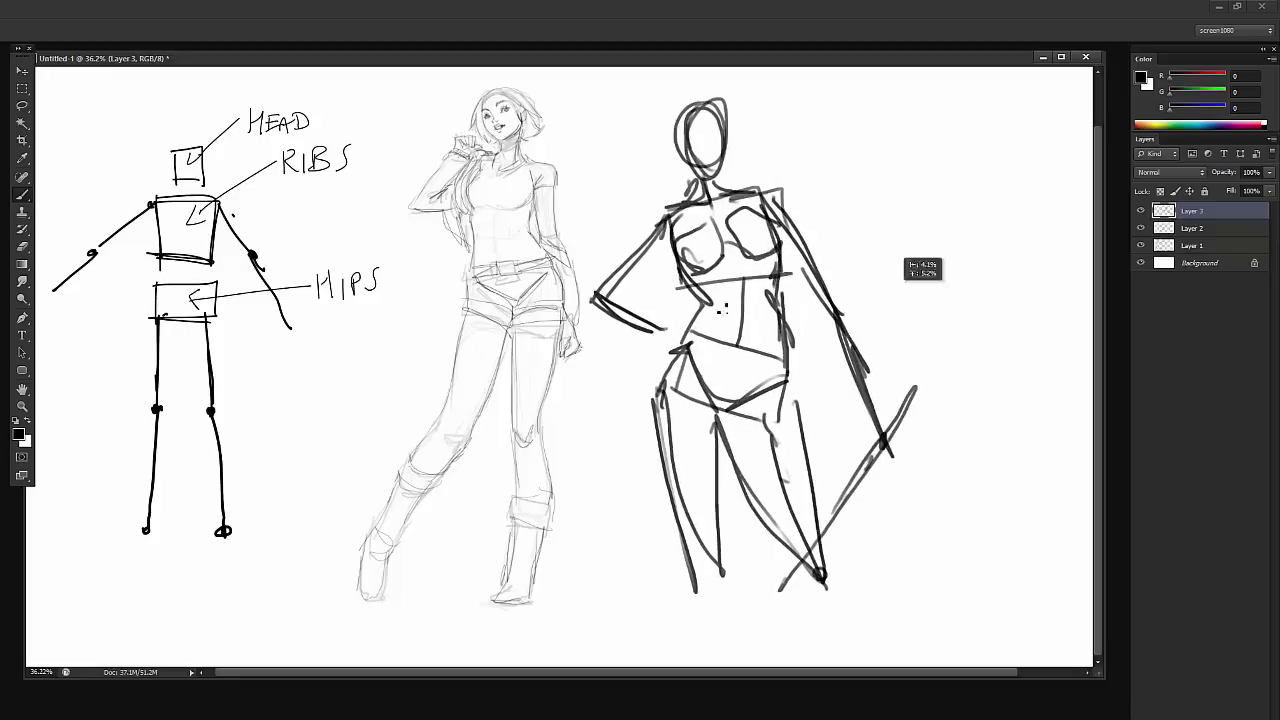
- Hide Layer 3, add a new layer, and draw perspective ribcage, hips and head boxes for a figure leaning forward
{"action": "left_click", "coordinate": [1140, 211]}
{"action": "left_click_drag", "start_coordinate": [737, 300], "coordinate": [829, 434]}
{"action": "left_click_drag", "start_coordinate": [879, 313], "coordinate": [879, 395]}
{"action": "left_click_drag", "start_coordinate": [782, 456], "coordinate": [864, 492]}
{"action": "left_click_drag", "start_coordinate": [706, 197], "coordinate": [721, 271]}
- Add bent arm lines with joint circles, a long staff at the front hand, and two widely spread leg lines to the leaning figure
{"action": "left_click_drag", "start_coordinate": [860, 280], "coordinate": [988, 343]}
{"action": "left_click_drag", "start_coordinate": [756, 309], "coordinate": [664, 328]}
{"action": "left_click_drag", "start_coordinate": [582, 78], "coordinate": [669, 428]}
{"action": "left_click_drag", "start_coordinate": [603, 313], "coordinate": [666, 295]}
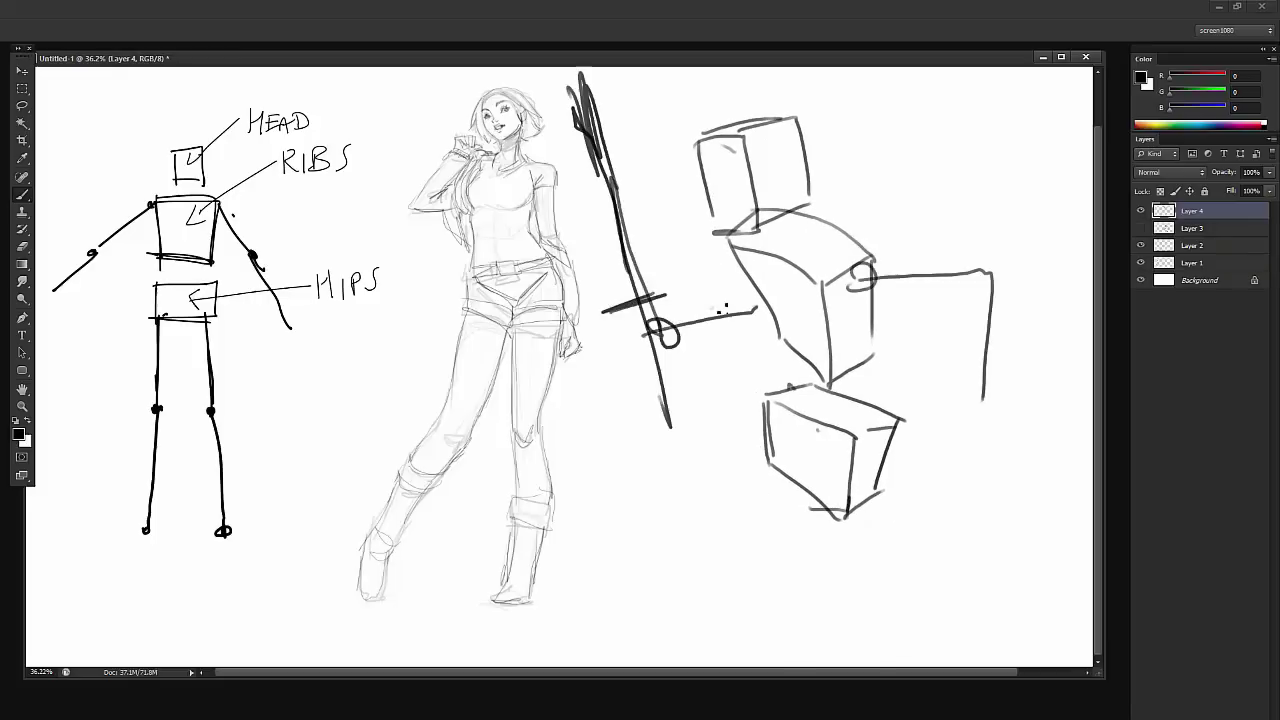
{"action": "left_click_drag", "start_coordinate": [774, 474], "coordinate": [600, 520]}
{"action": "left_click_drag", "start_coordinate": [832, 505], "coordinate": [872, 634]}
- Fade the box construction, add a new layer above it, and sketch a detailed head in profile over the head box
{"action": "mouse_move", "coordinate": [732, 178]}
{"action": "left_mouse_down"}
{"action": "mouse_move", "coordinate": [818, 205]}
{"action": "mouse_move", "coordinate": [752, 253]}
{"action": "left_mouse_up"}
{"action": "left_click_drag", "start_coordinate": [771, 203], "coordinate": [752, 253]}
{"action": "left_click_drag", "start_coordinate": [722, 198], "coordinate": [778, 128]}
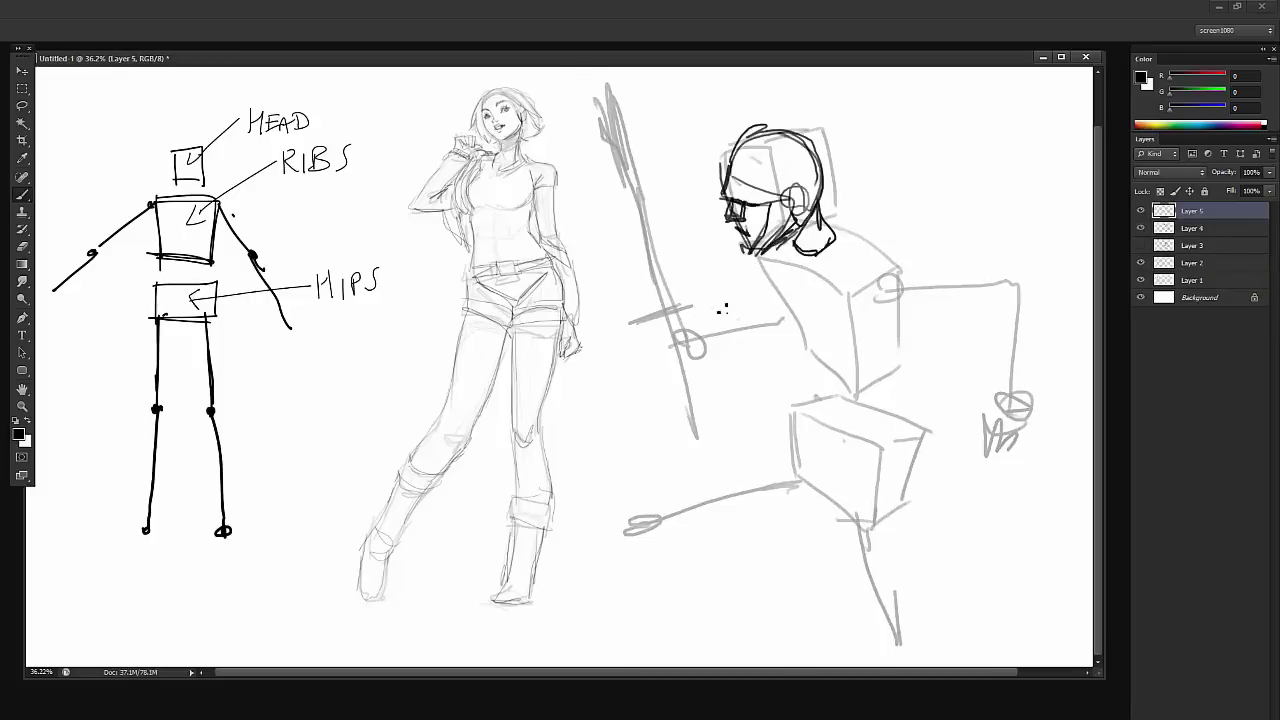
- Sketch the neck, shoulders, chest, waist, hips and both muscular arms over the faded construction of the leaning figure
{"action": "left_click_drag", "start_coordinate": [826, 200], "coordinate": [882, 252]}
{"action": "left_click_drag", "start_coordinate": [850, 268], "coordinate": [908, 302]}
{"action": "left_click_drag", "start_coordinate": [796, 304], "coordinate": [886, 316]}
{"action": "mouse_move", "coordinate": [900, 264]}
{"action": "left_mouse_down"}
{"action": "mouse_move", "coordinate": [1020, 272]}
{"action": "mouse_move", "coordinate": [1016, 388]}
{"action": "left_mouse_up"}
{"action": "left_click_drag", "start_coordinate": [832, 362], "coordinate": [920, 332]}
{"action": "left_click_drag", "start_coordinate": [882, 438], "coordinate": [848, 514]}
{"action": "left_click_drag", "start_coordinate": [786, 354], "coordinate": [819, 512]}
{"action": "left_click_drag", "start_coordinate": [782, 318], "coordinate": [706, 340]}
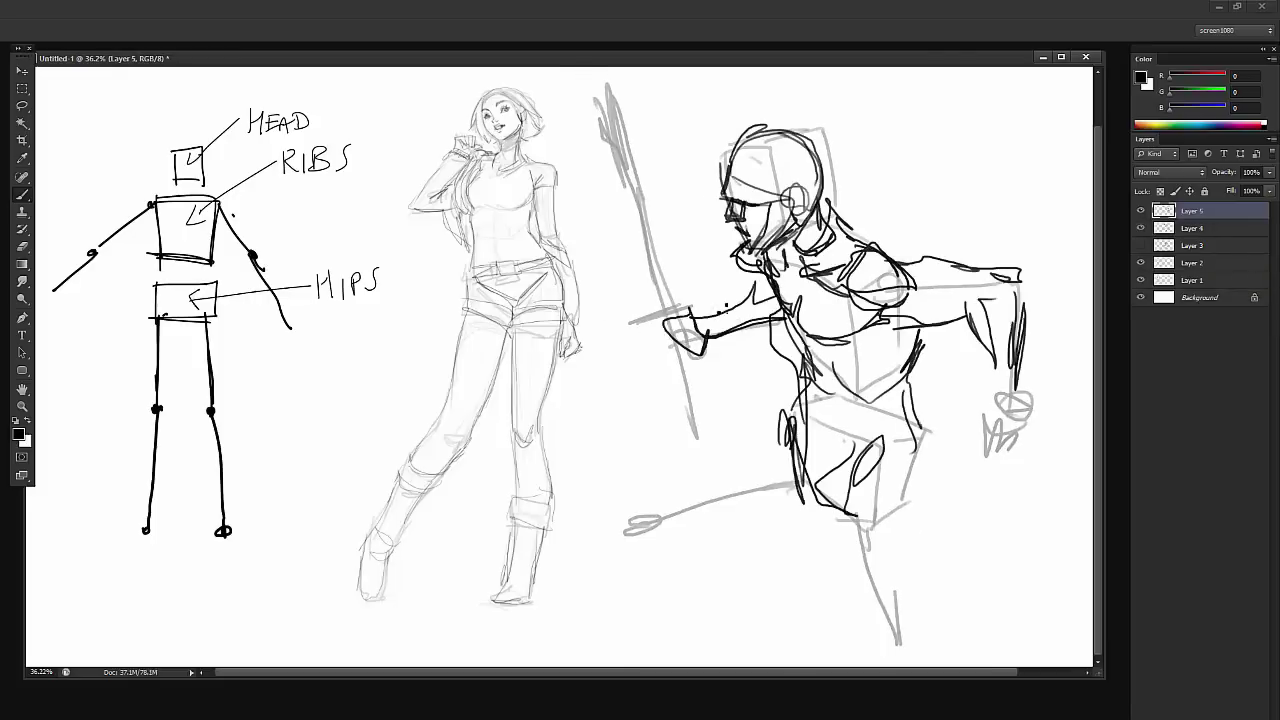
- Draw the staff and outline both spread legs over the faded construction lines of the leaning figure
{"action": "left_click_drag", "start_coordinate": [604, 106], "coordinate": [664, 275]}
{"action": "left_click_drag", "start_coordinate": [794, 443], "coordinate": [612, 515]}
{"action": "left_click_drag", "start_coordinate": [637, 538], "coordinate": [819, 515]}
{"action": "left_click_drag", "start_coordinate": [884, 471], "coordinate": [954, 559]}
{"action": "left_click_drag", "start_coordinate": [926, 540], "coordinate": [947, 645]}
- Discard the leaning figure's two layers, show Layer 3 with the standing figure again, and zoom to about 36%
{"action": "key", "text": "z"}
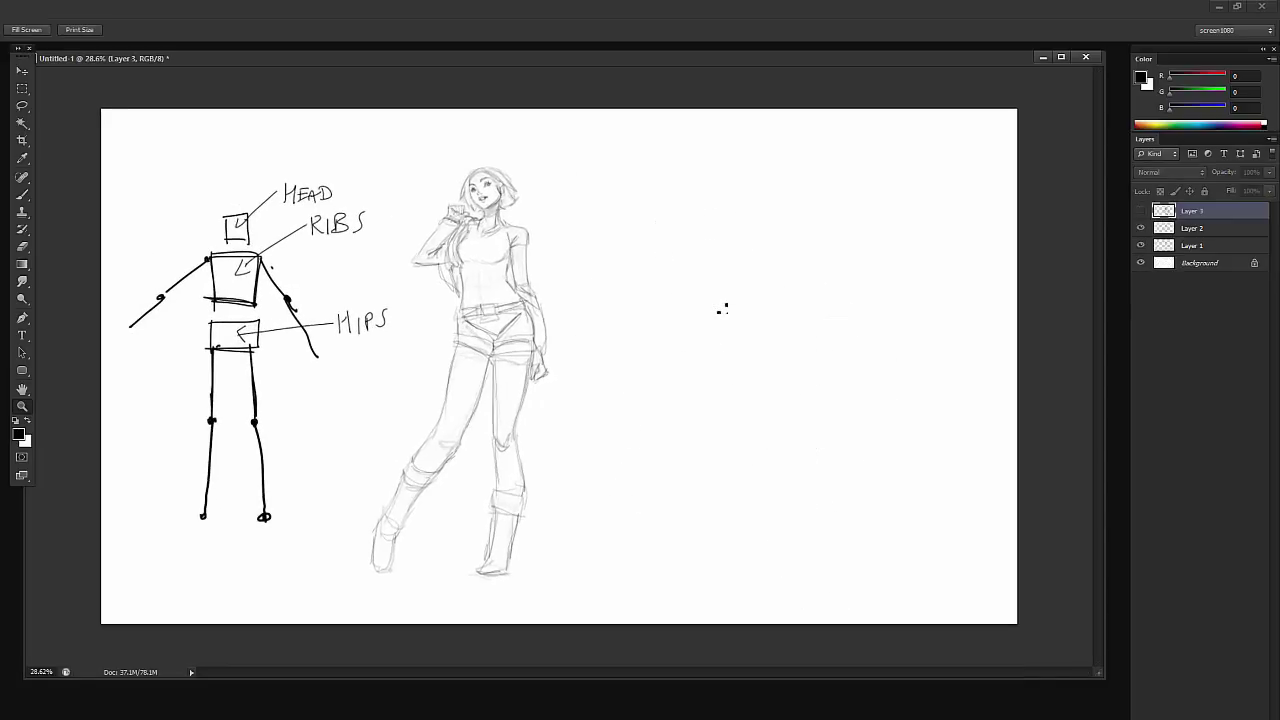
{"action": "left_click_drag", "start_coordinate": [722, 308], "coordinate": [734, 308]}
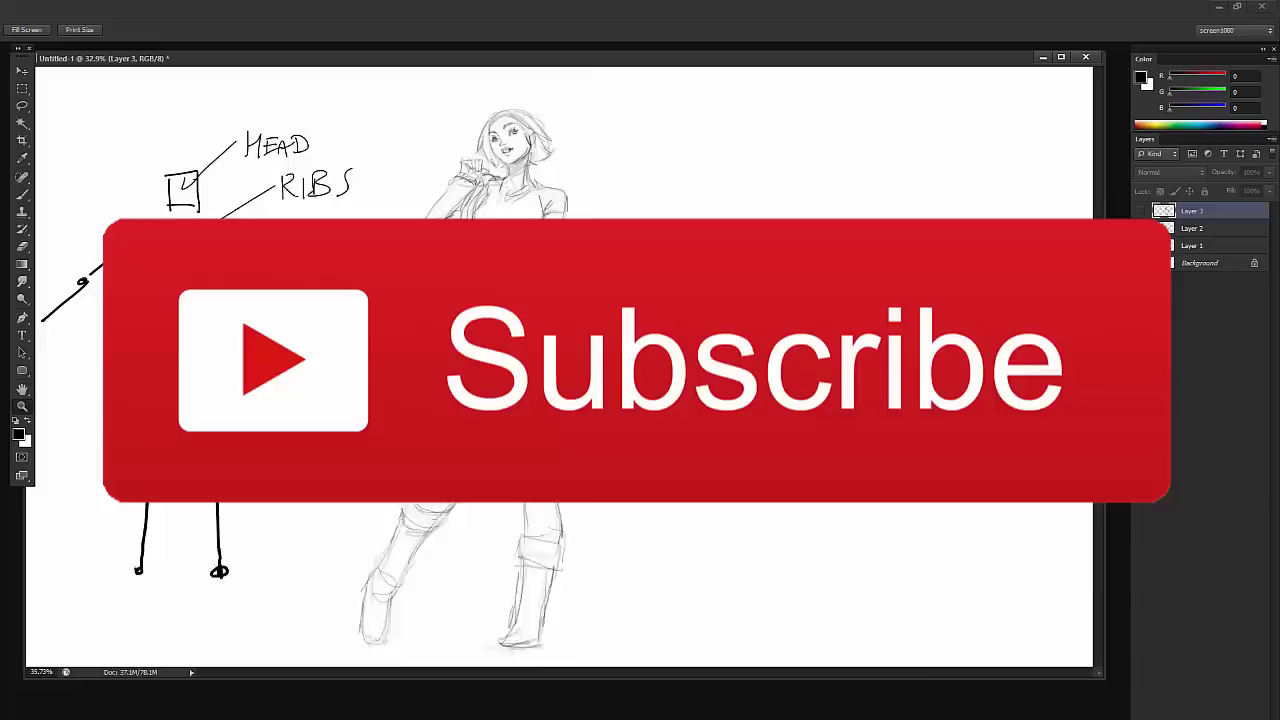
{"action": "left_click_drag", "start_coordinate": [740, 360], "coordinate": [794, 352]}
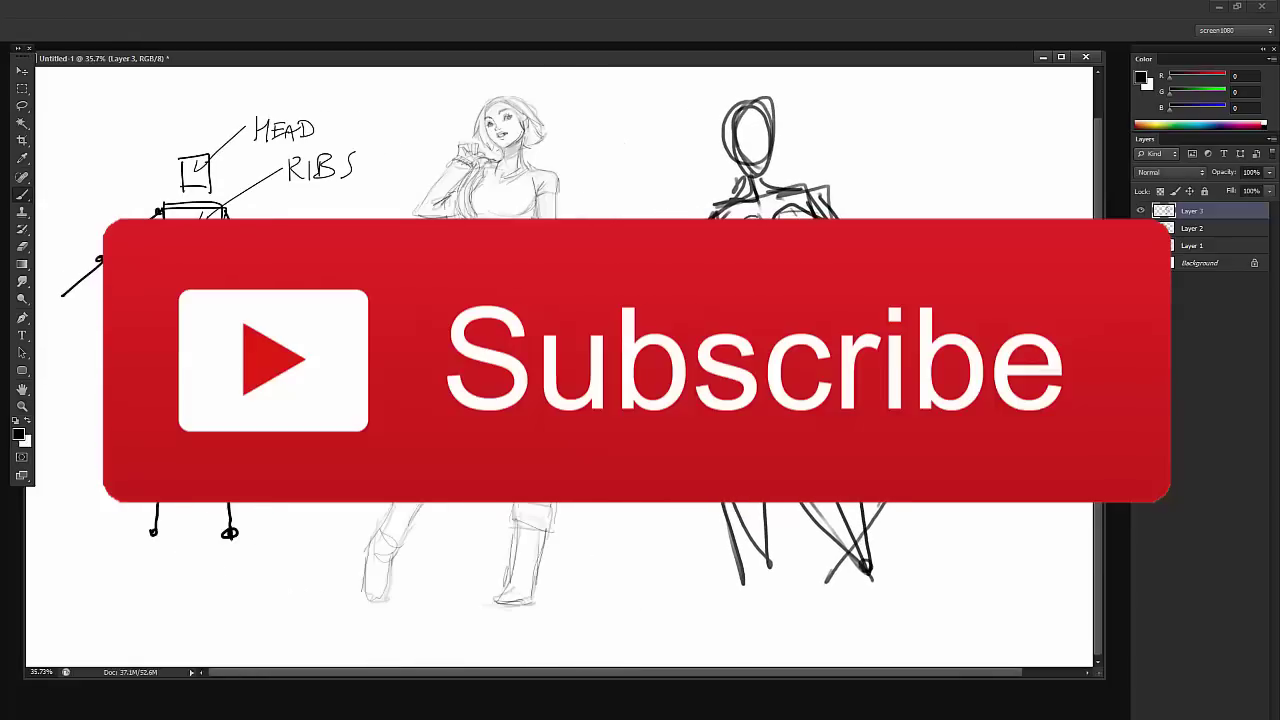